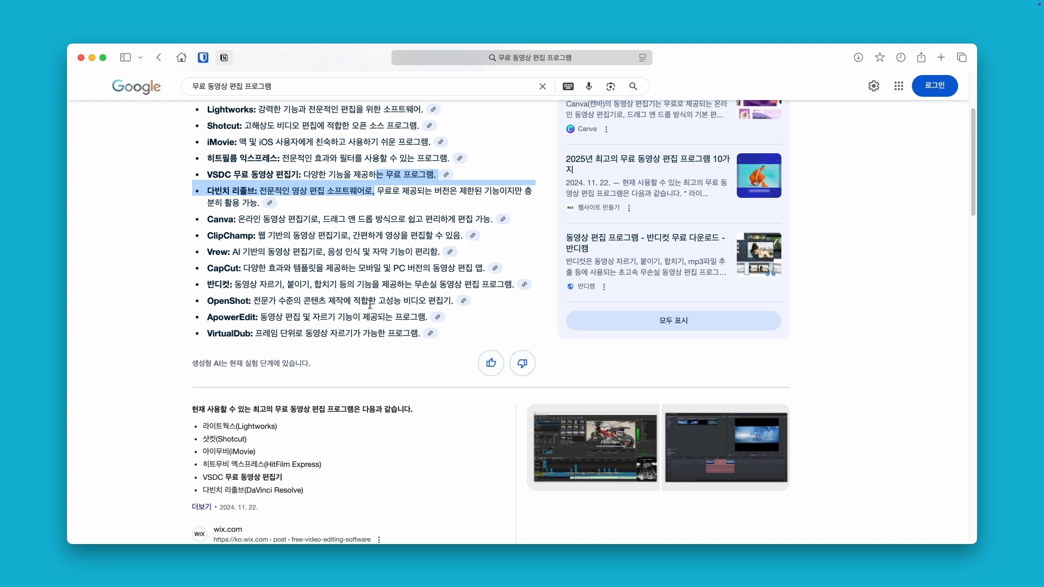
Step: Look through the Google results for free video editing programs, from the AI overview list down to the video results
scroll(369, 304, down, 5)
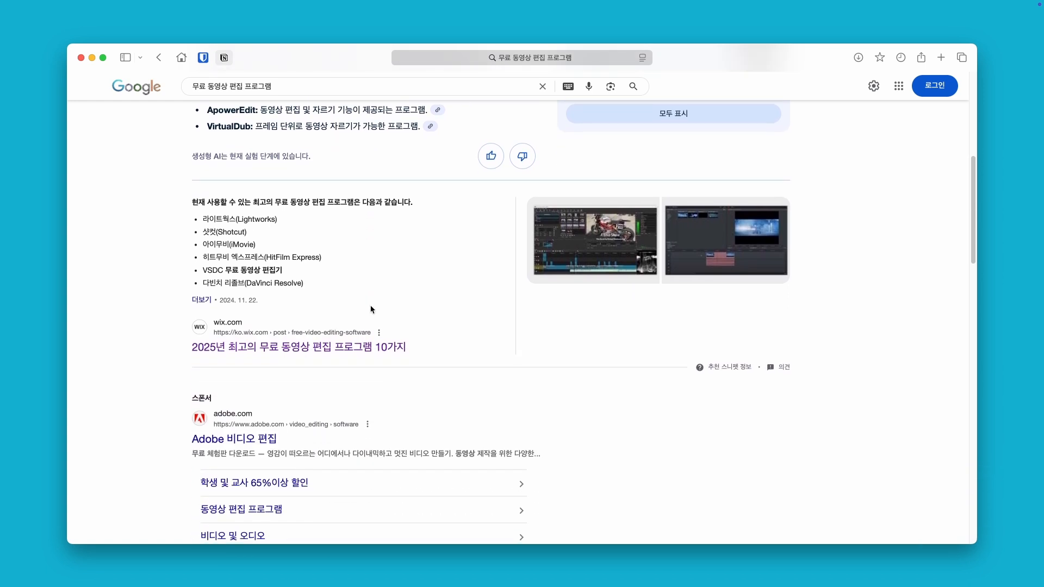
scroll(371, 309, down, 5)
scroll(371, 309, down, 6)
scroll(372, 306, down, 3)
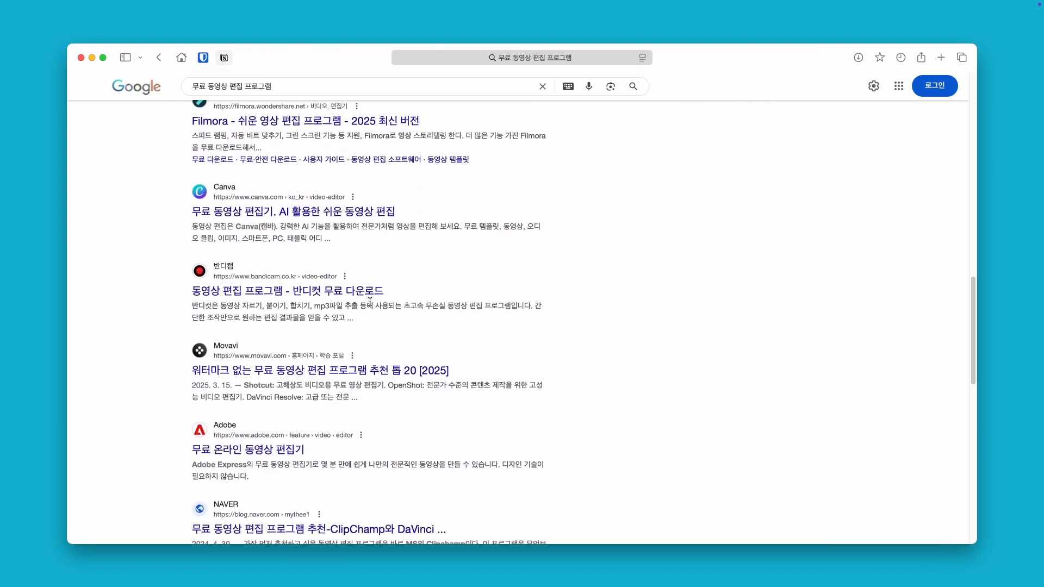
scroll(371, 303, down, 3)
scroll(372, 306, down, 3)
scroll(372, 305, down, 2)
scroll(372, 305, down, 3)
scroll(371, 305, down, 3)
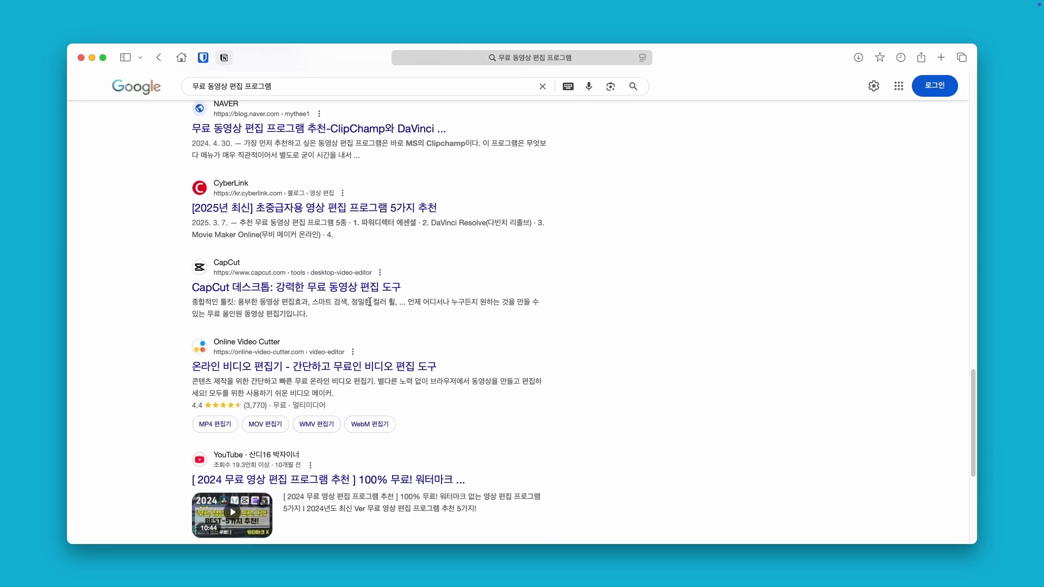
scroll(371, 305, down, 1)
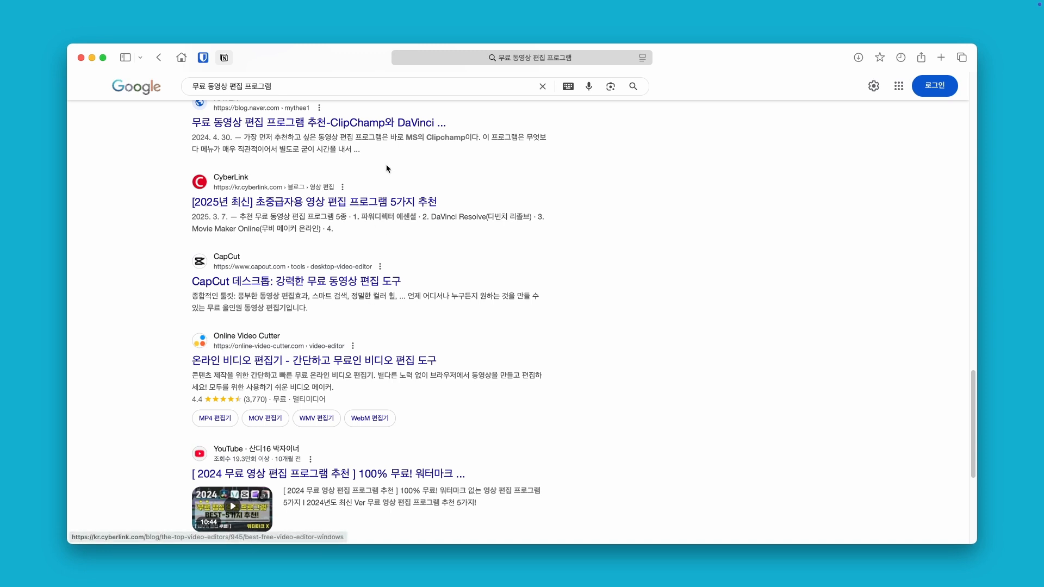
Step: Search Google for "kdenlive" and open the official Kdenlive website from the results
click(543, 87)
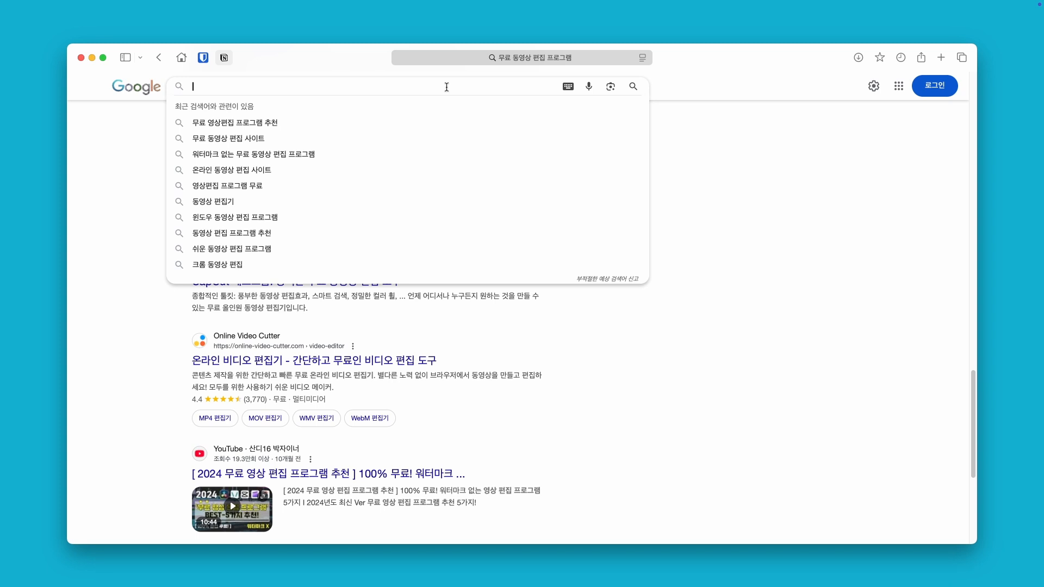
text(kdenlive)
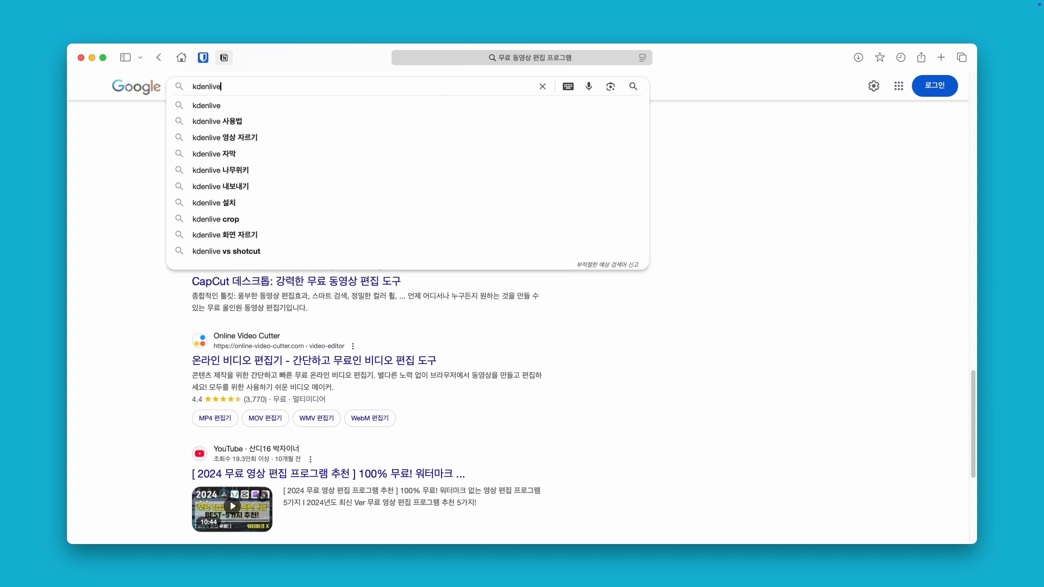
key(Return)
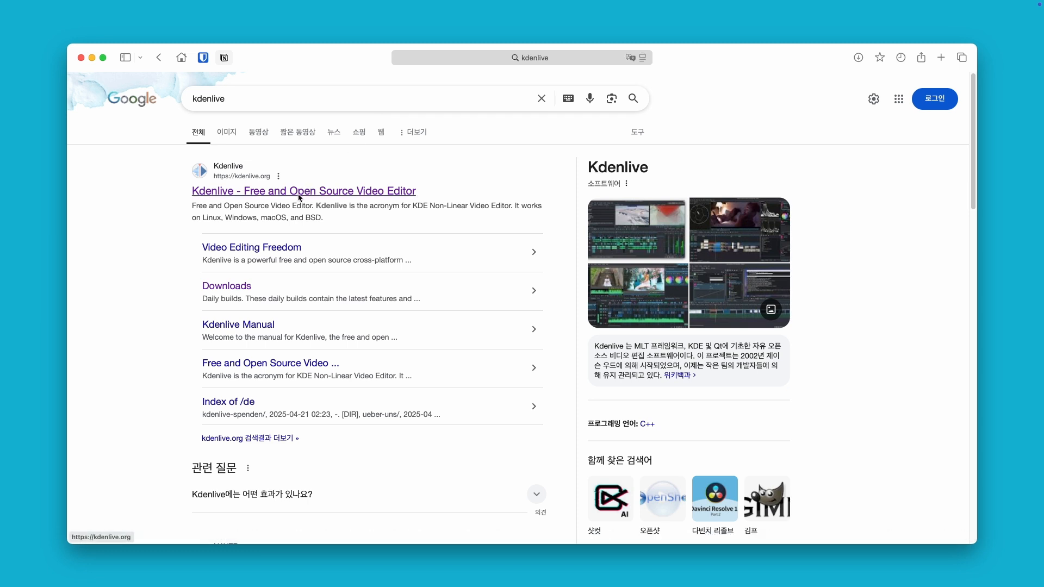
click(326, 192)
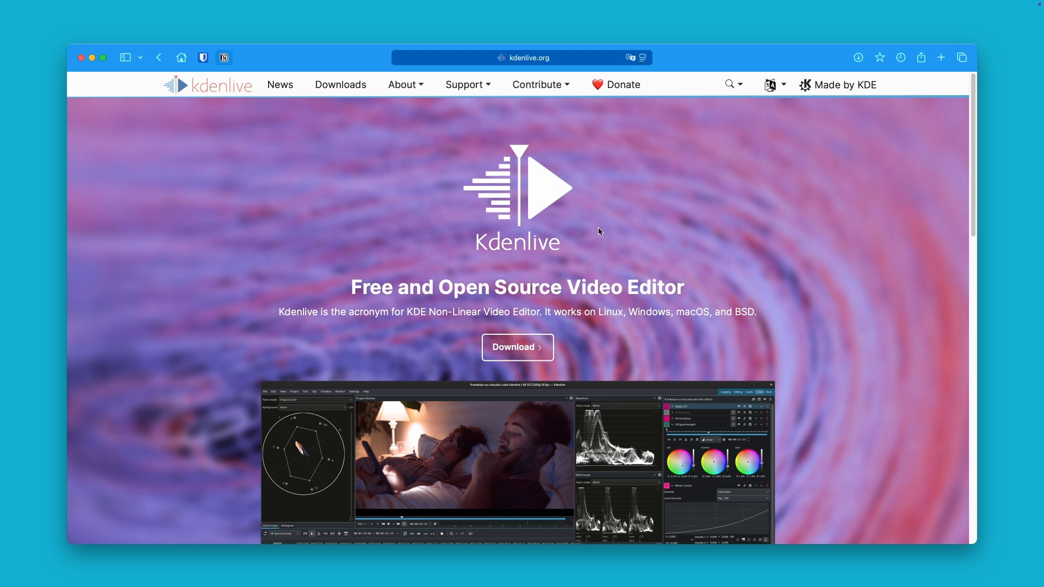
Step: Examine the Kdenlive home page, from the editor screenshot through the News section to Learn More
scroll(599, 231, down, 3)
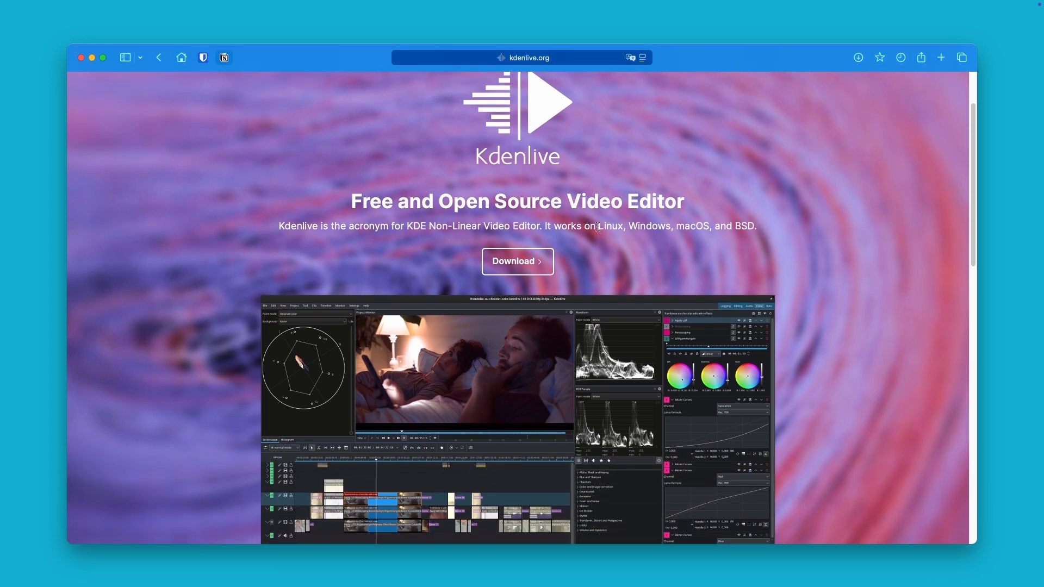
scroll(598, 227, down, 3)
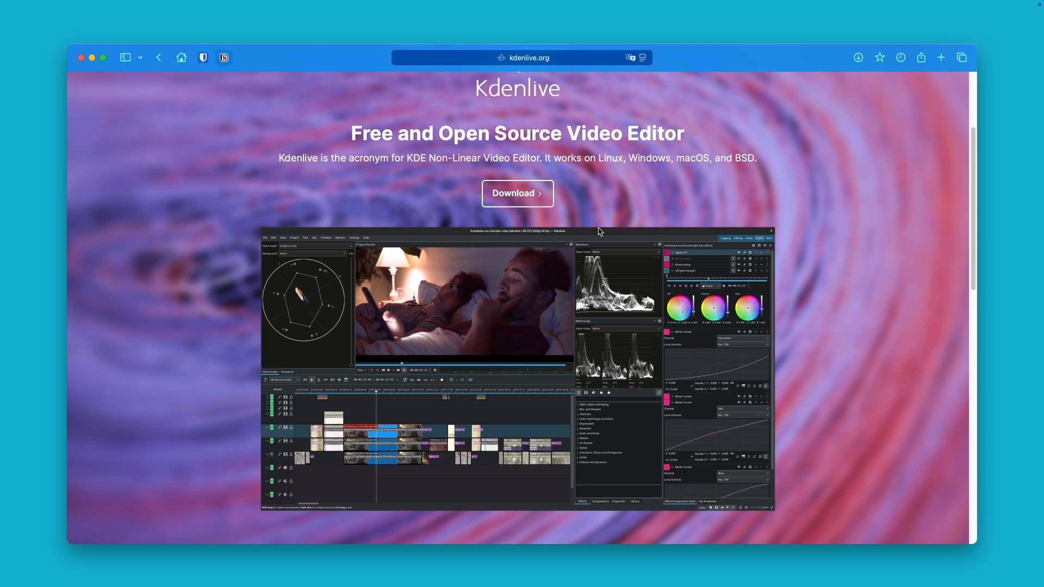
scroll(600, 231, down, 2)
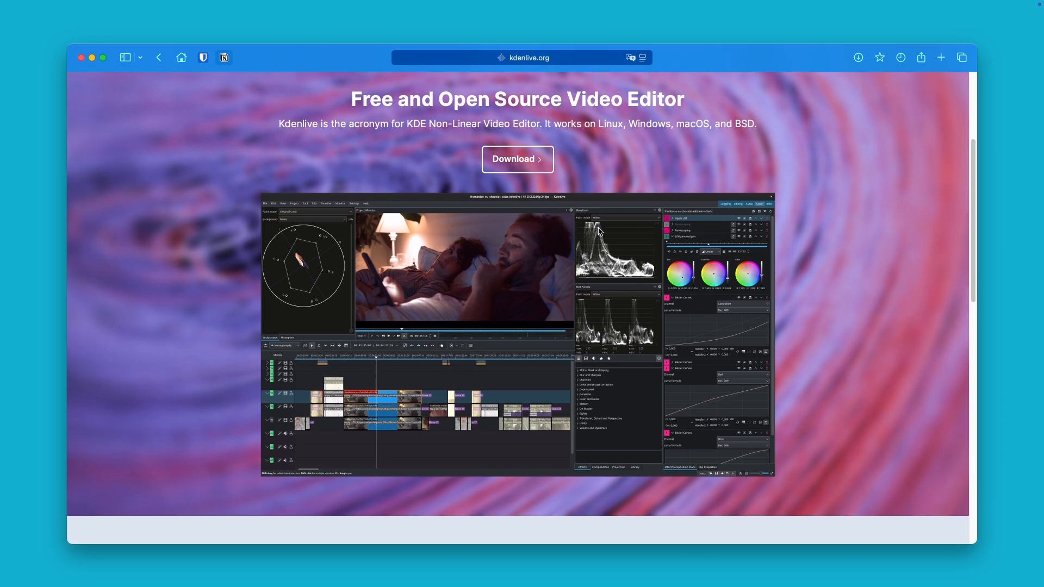
scroll(599, 231, down, 3)
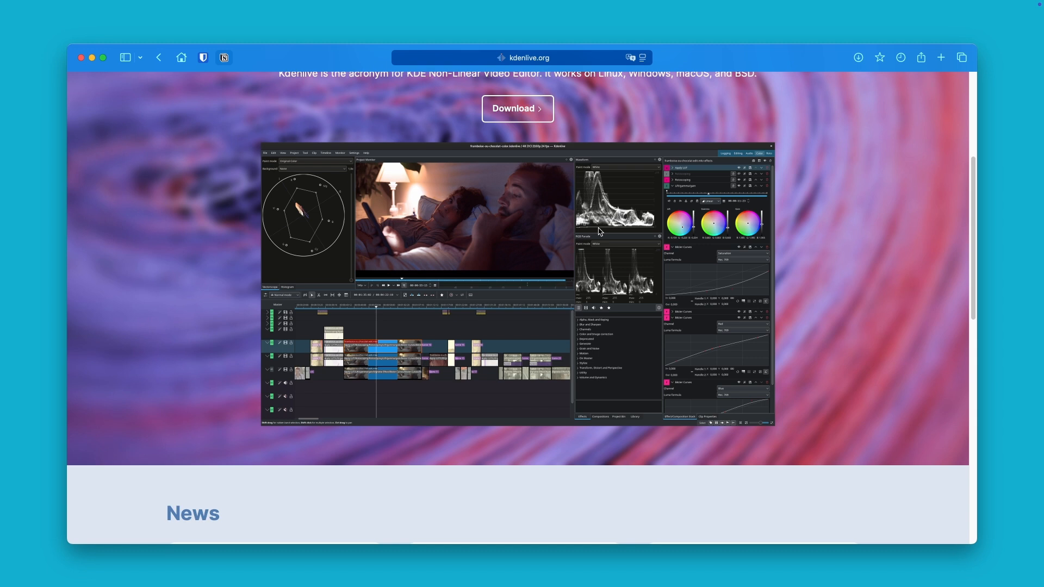
scroll(600, 231, down, 1)
scroll(599, 231, down, 1)
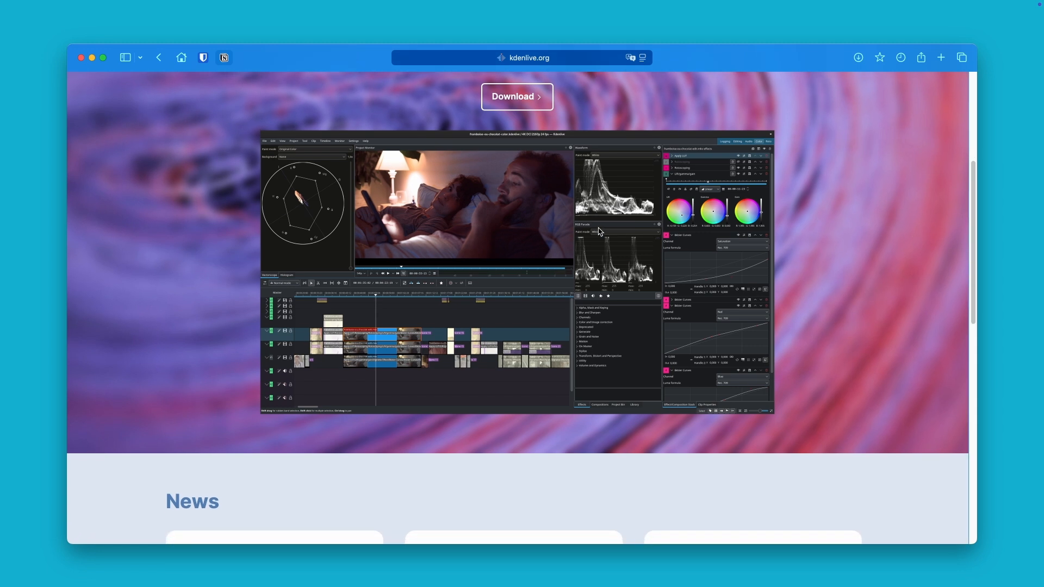
scroll(599, 231, down, 3)
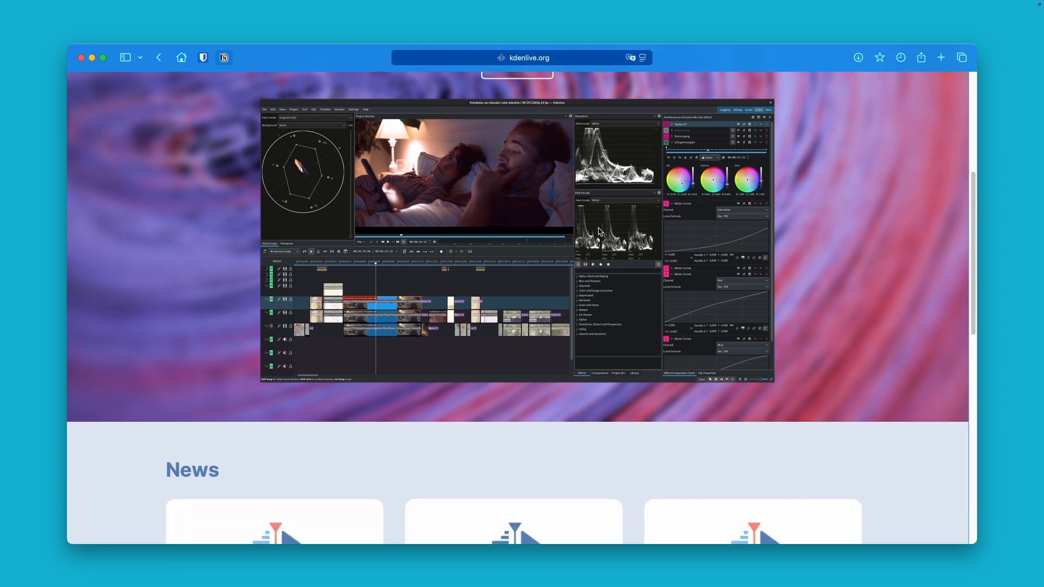
scroll(598, 231, down, 5)
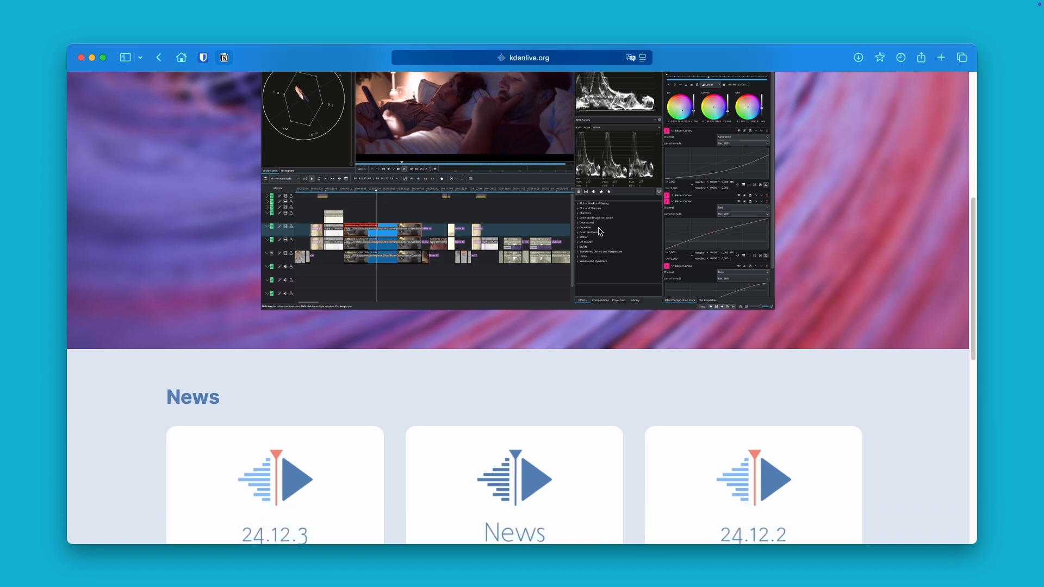
scroll(600, 233, down, 4)
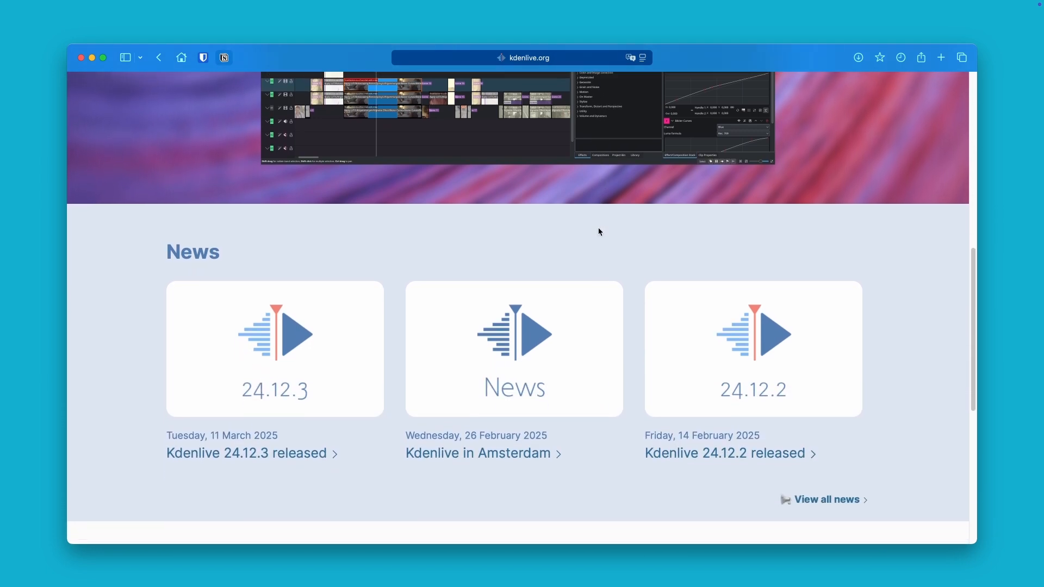
scroll(600, 232, down, 4)
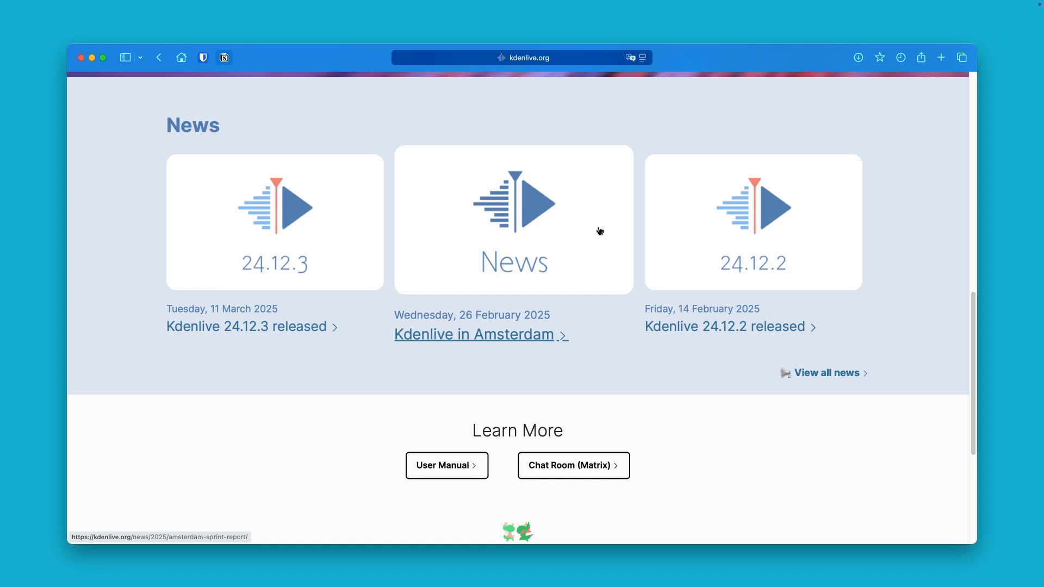
Step: Open the download page from the Kdenlive home page
scroll(600, 231, up, 18)
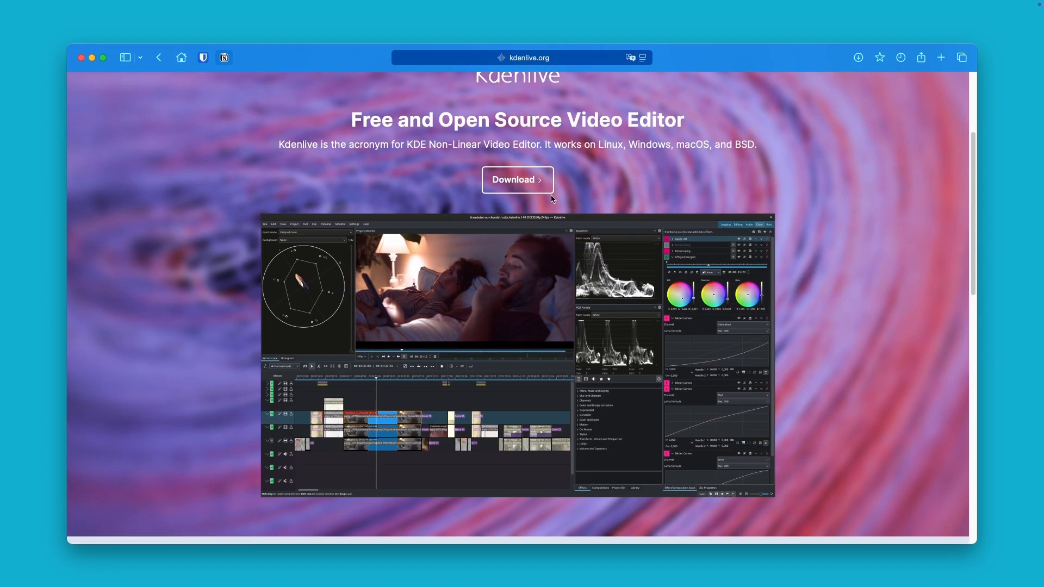
click(544, 188)
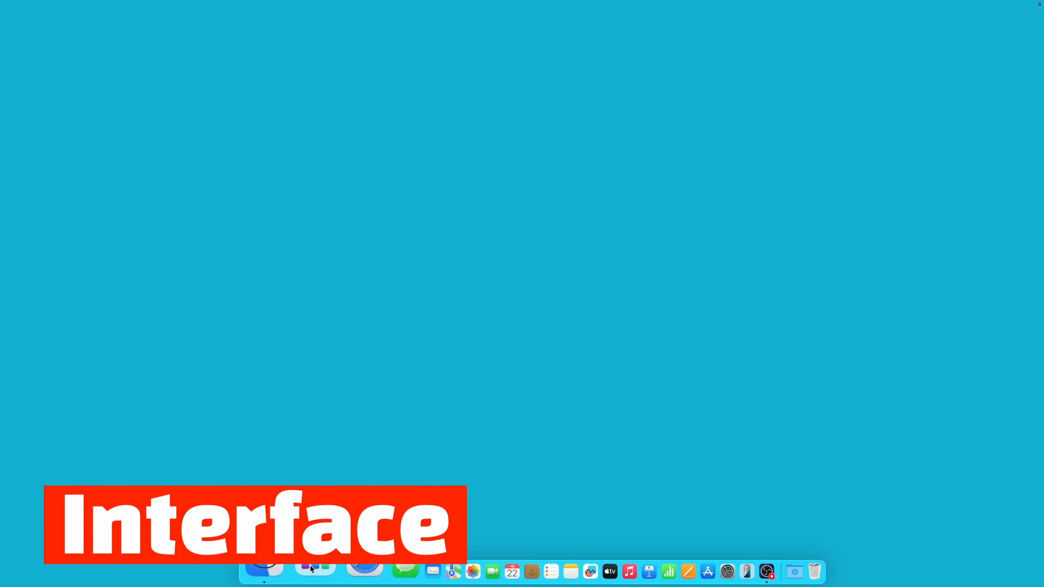
Step: Launch the installed Kdenlive application and enlarge the bin and monitor area above the timeline
click(334, 570)
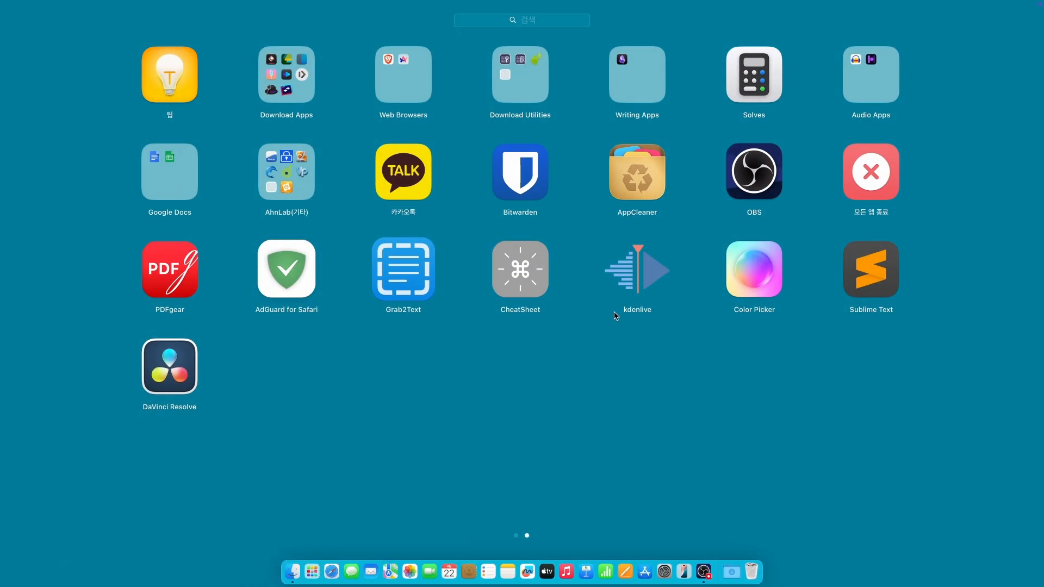
click(631, 282)
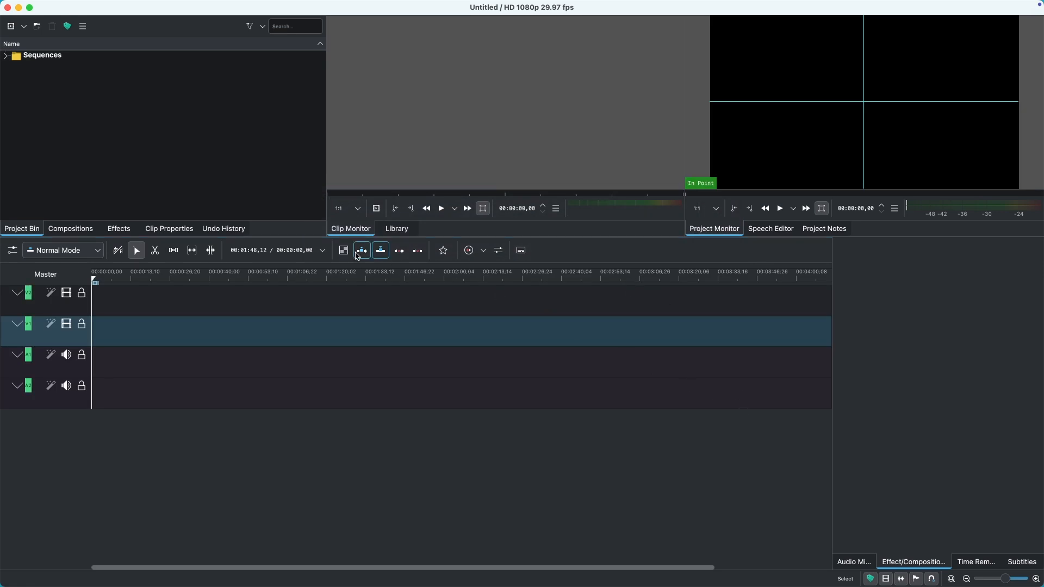
drag(292, 235, 297, 356)
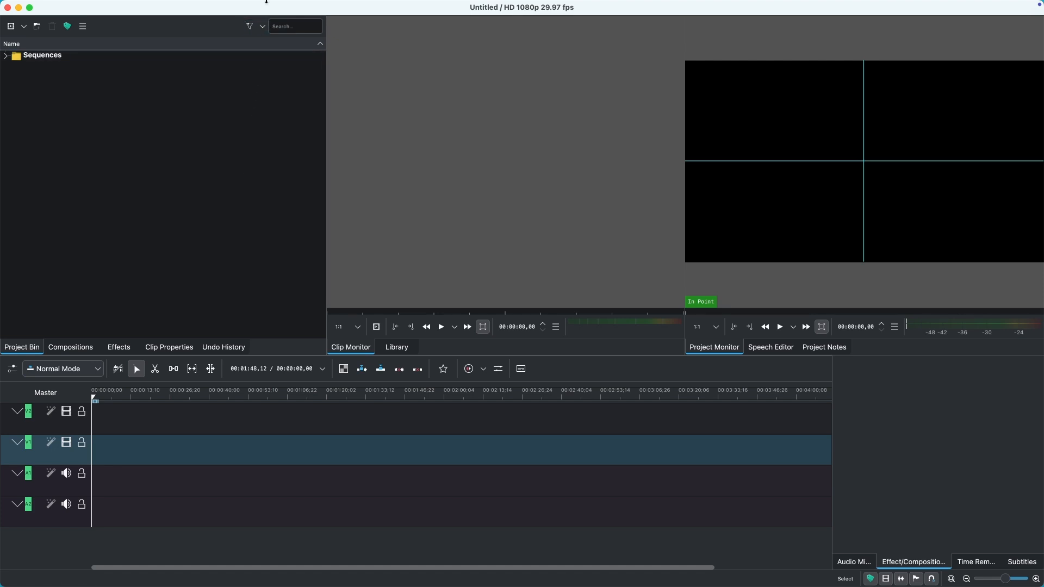
Step: Load the preset window layout "Layout 3: Audio"
mouse_move(268, 6)
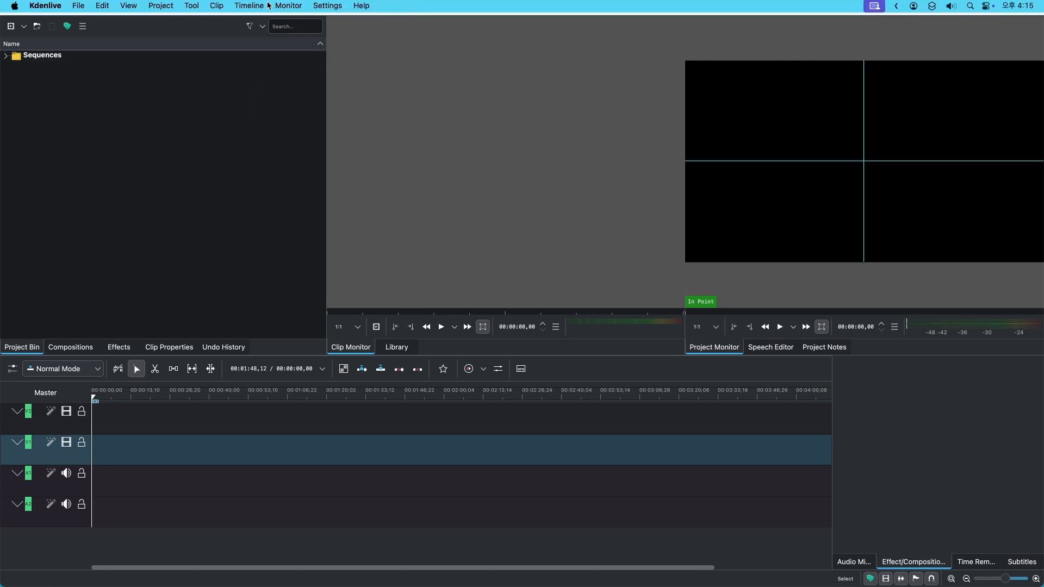
click(131, 7)
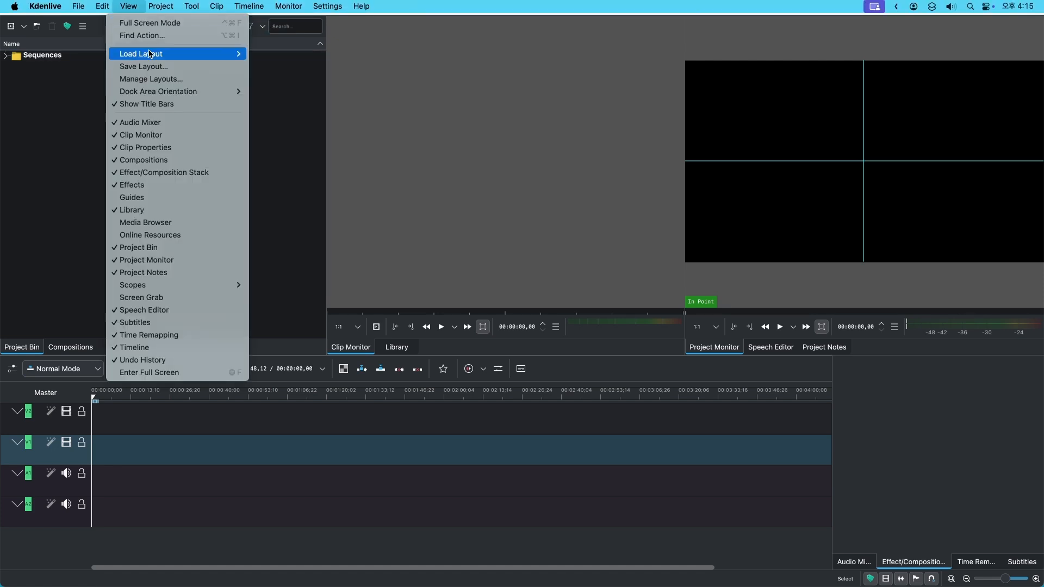
mouse_move(155, 58)
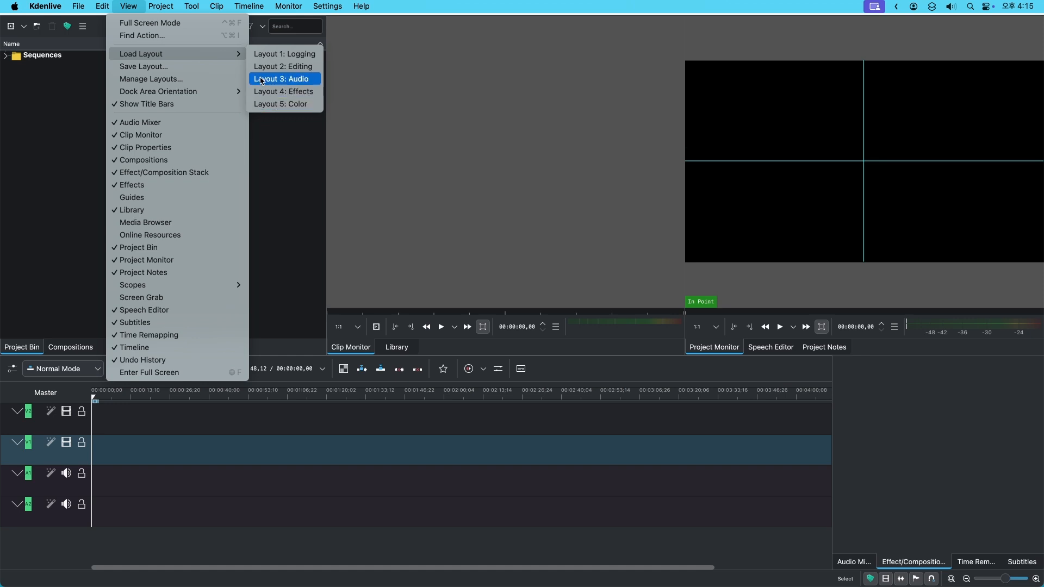
click(263, 79)
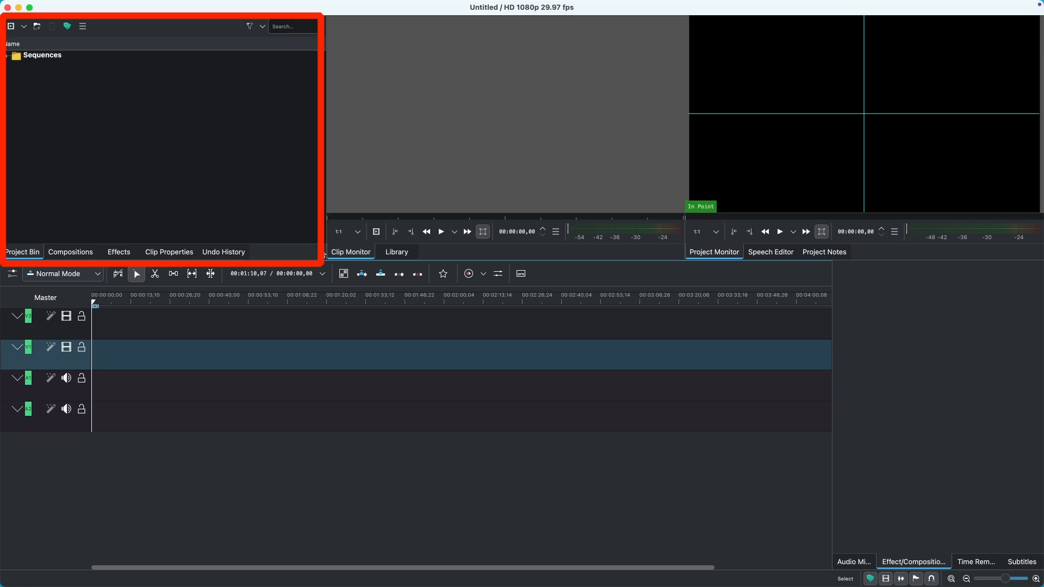
Step: Resize the workspace by making the area above the timeline taller, narrowing the Project Bin and widening the Project Monitor
drag(313, 259, 317, 355)
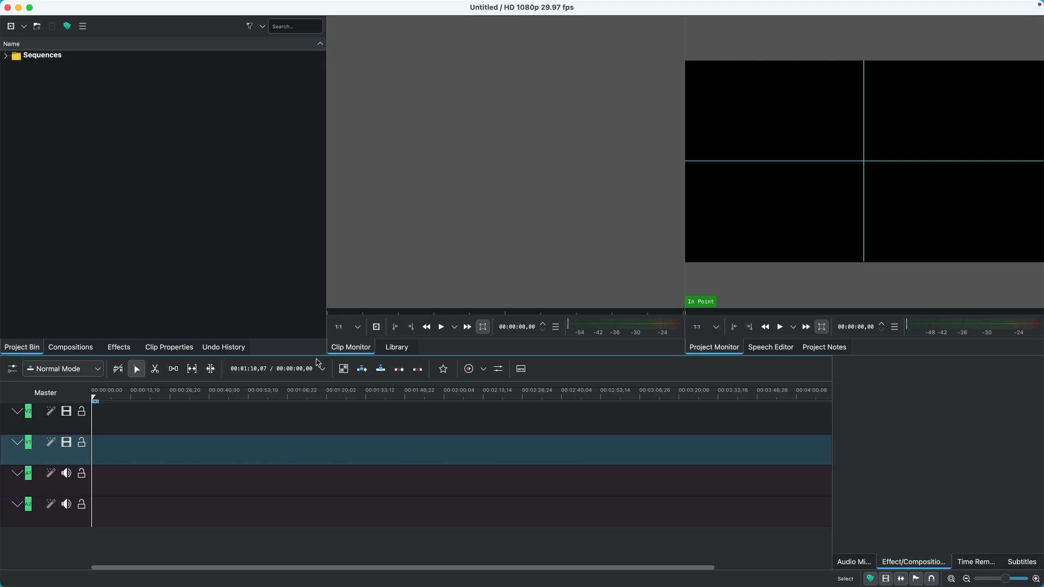
drag(326, 259, 262, 268)
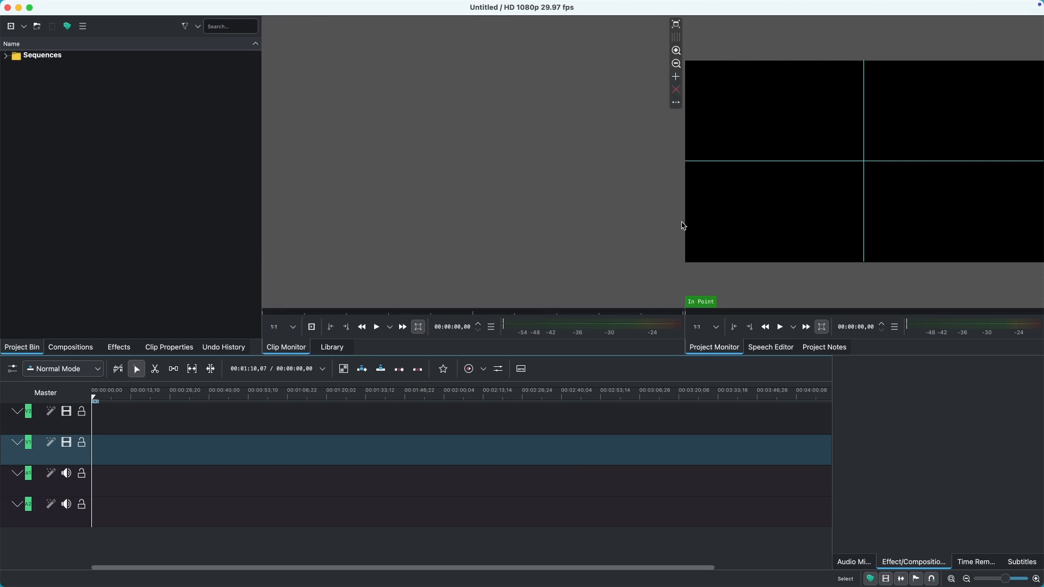
drag(685, 222, 585, 225)
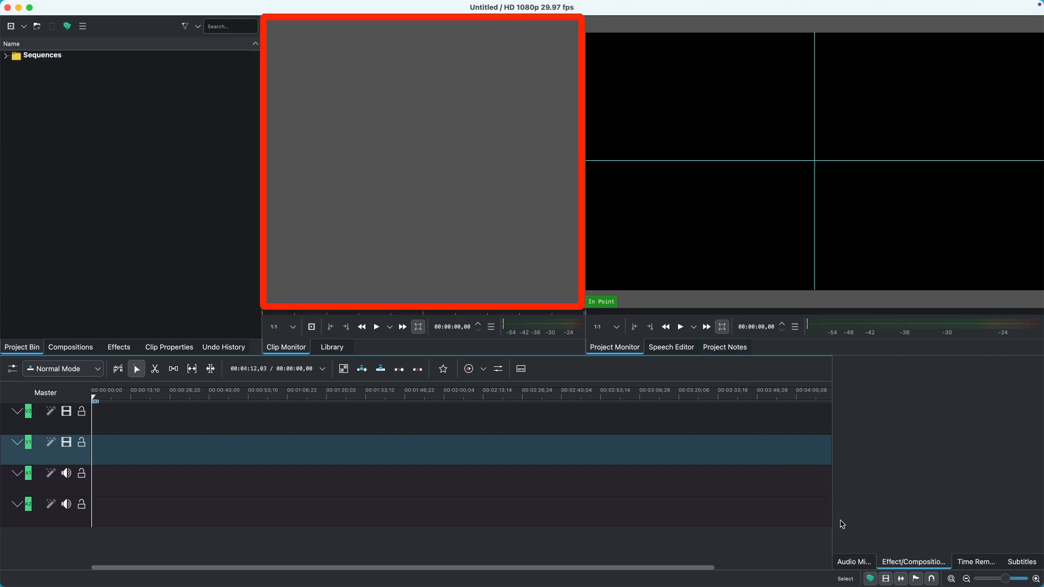
Step: View the Audio Mixer, Compositions, Effects, Clip Properties, Project Bin, Library and Speech Editor panels one after another
click(844, 565)
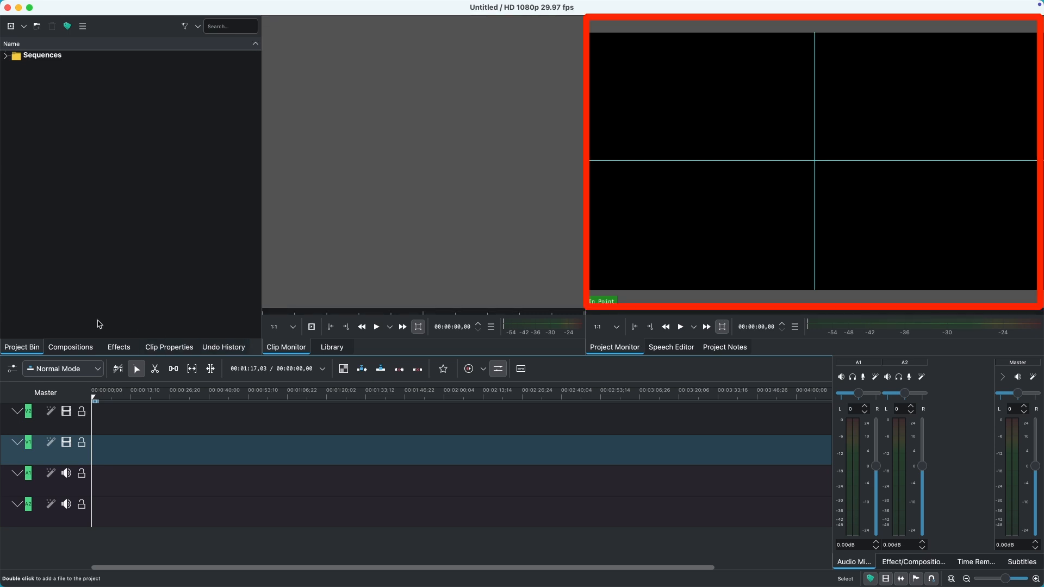
click(66, 350)
click(113, 351)
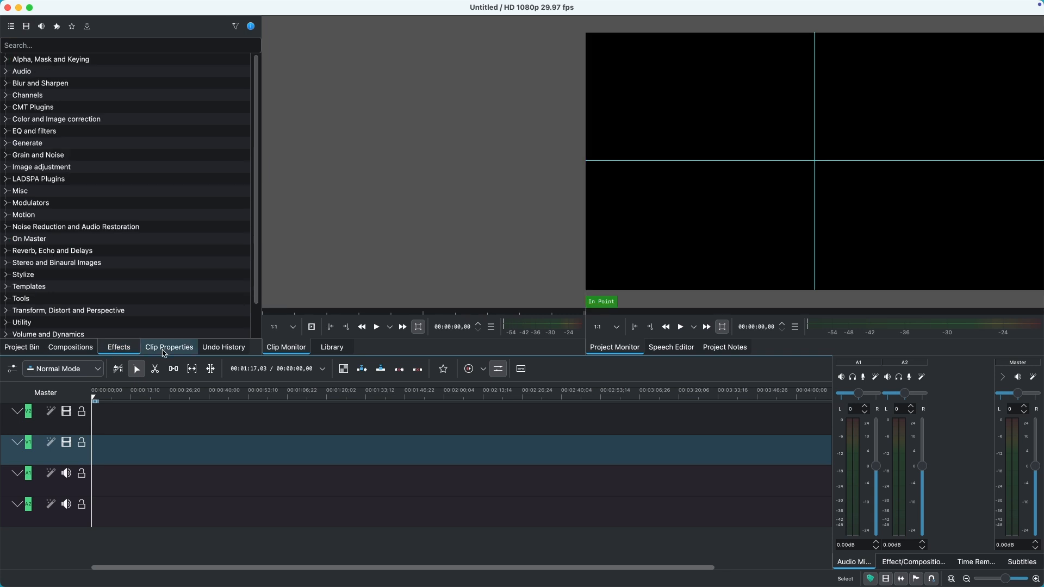
click(169, 348)
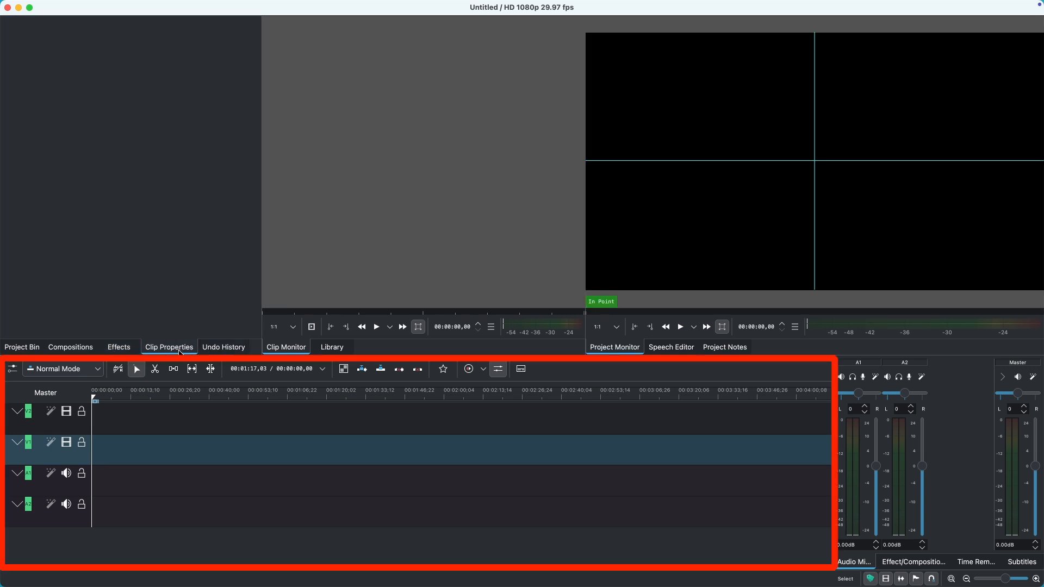
click(35, 350)
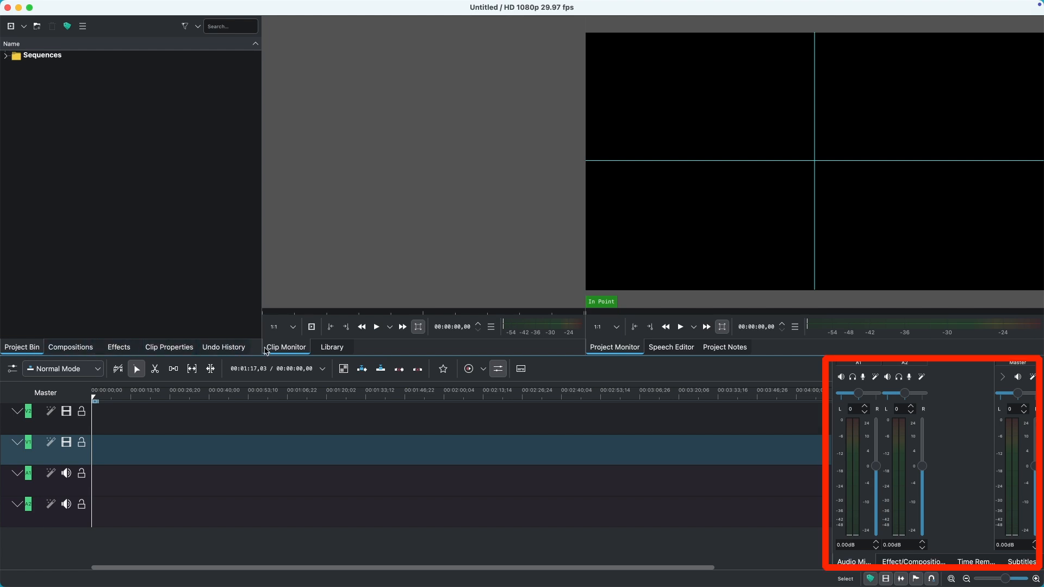
click(337, 352)
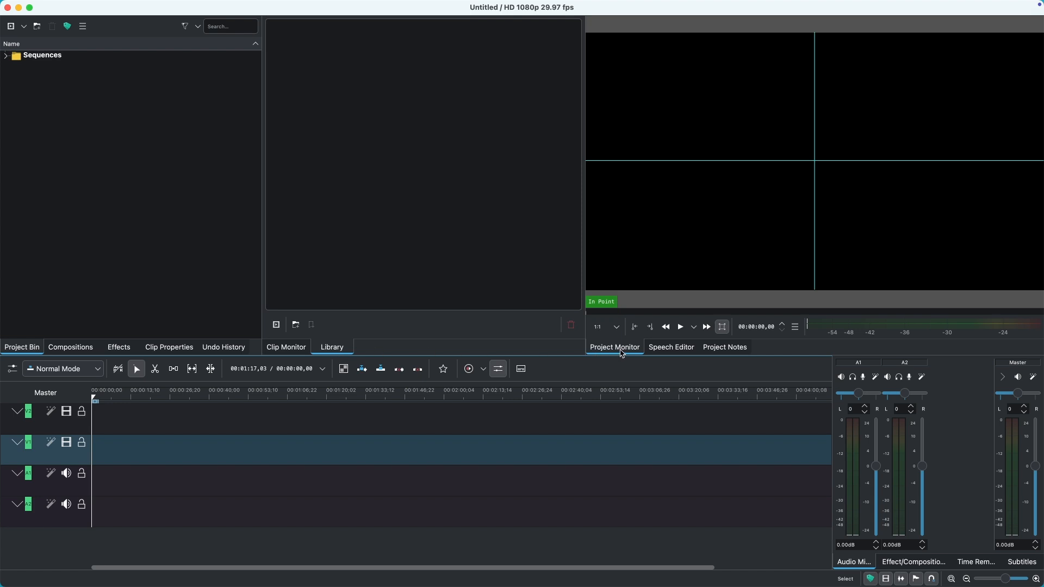
click(664, 352)
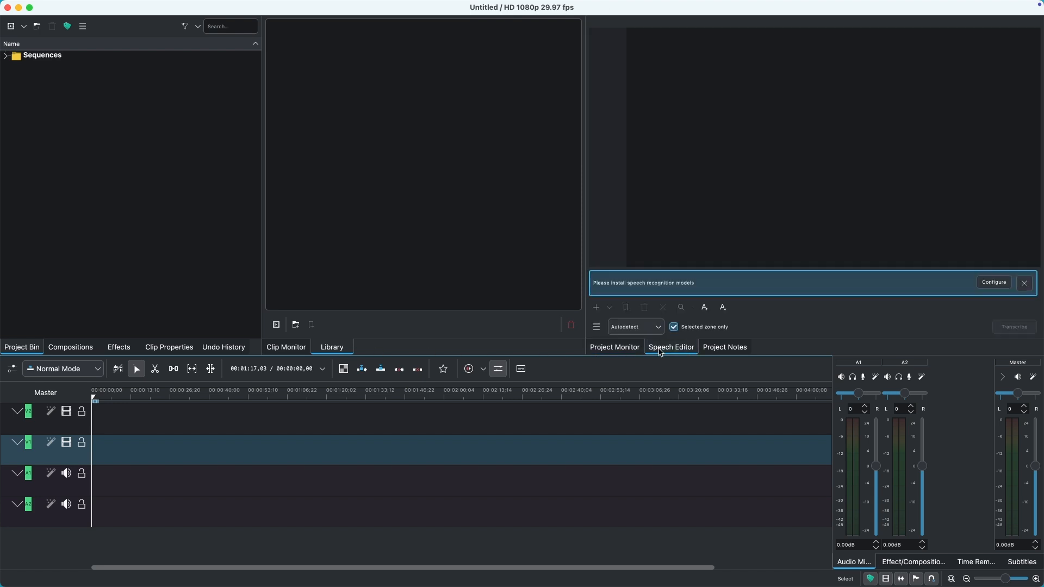
Step: View the Project Notes, Project Monitor, Effect/Composition Stack and Time Remapping panels one after another
click(713, 352)
click(615, 348)
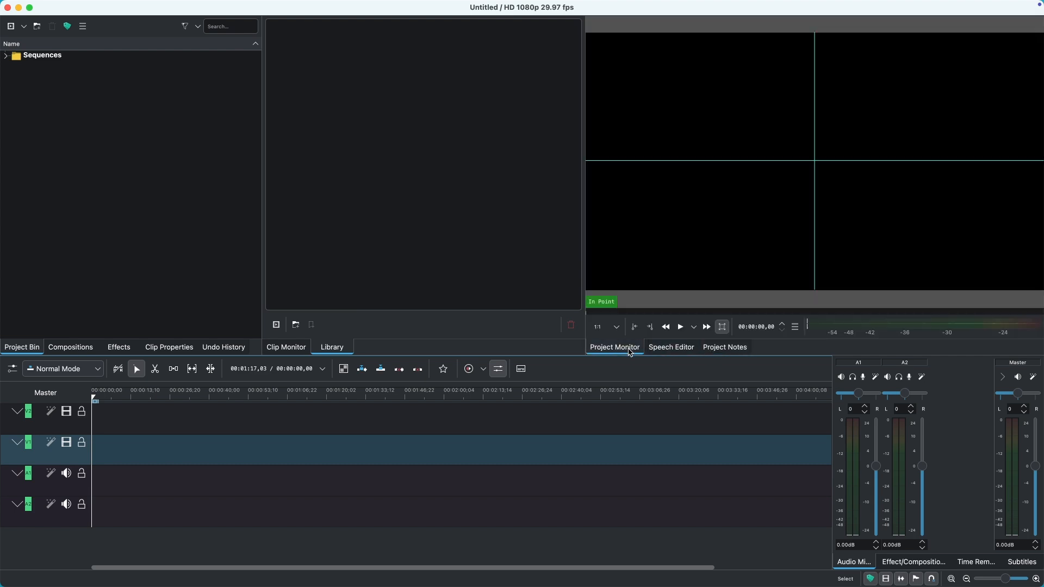
click(898, 566)
click(972, 565)
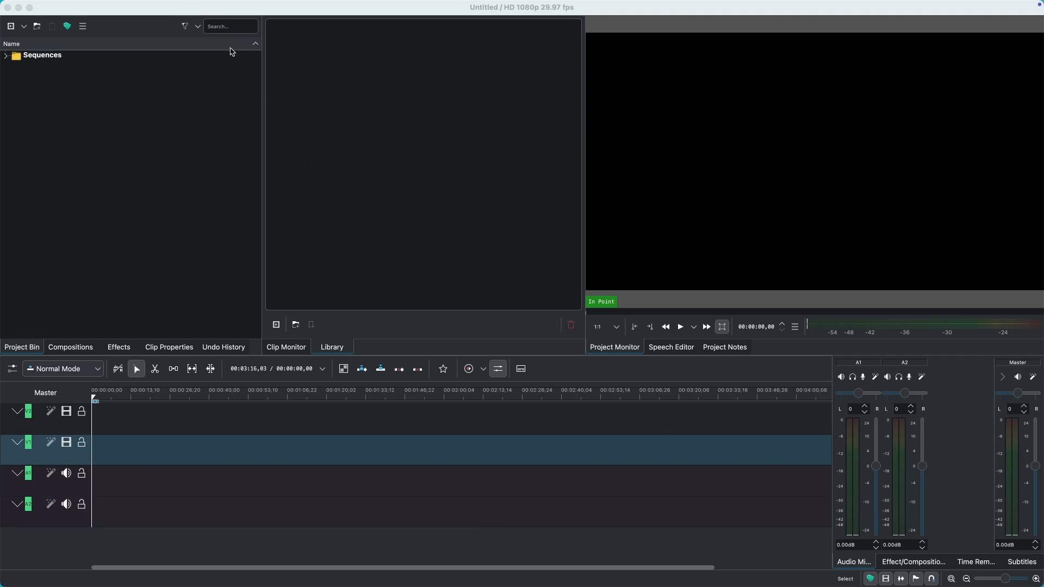
Step: Change the project profile to HD 1080p 30 fps in the project settings and accept the profile change
mouse_move(182, 6)
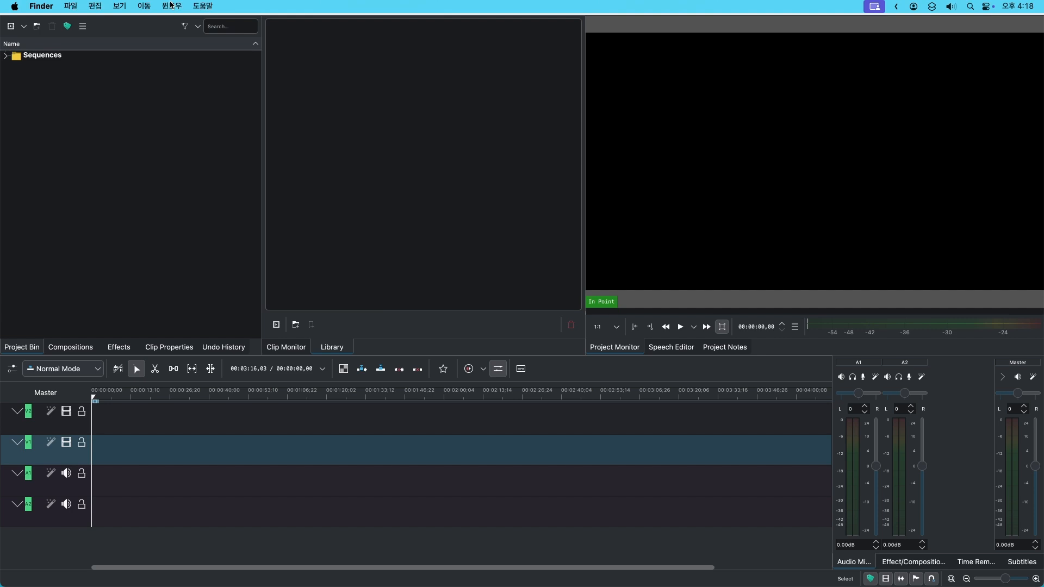
click(142, 36)
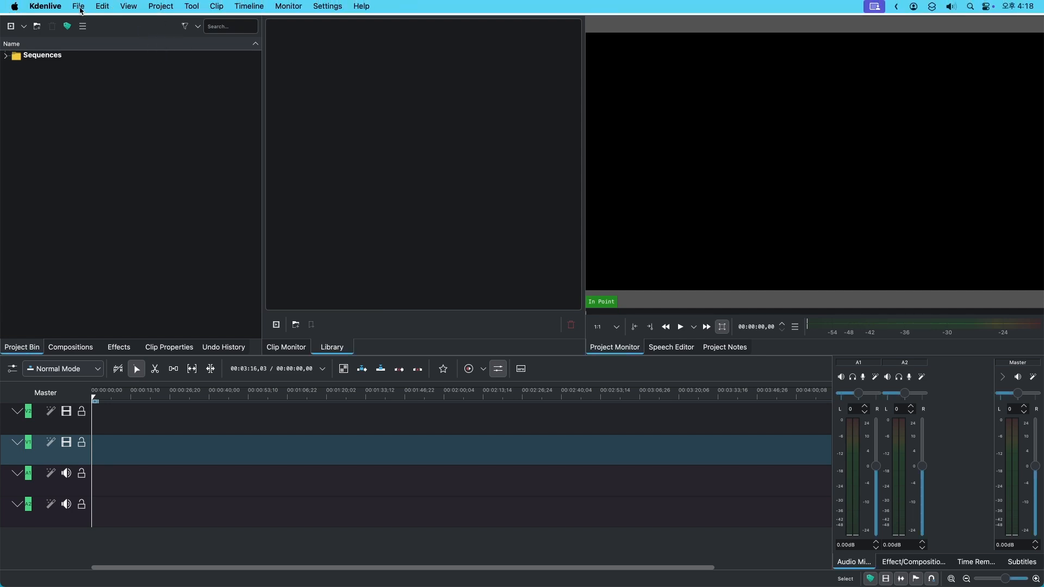
click(169, 7)
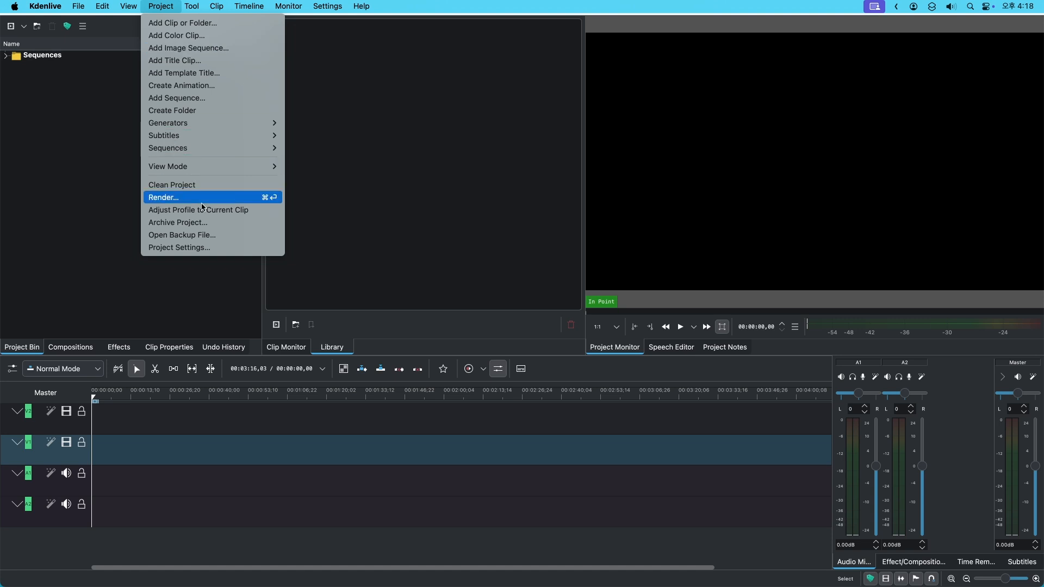
click(180, 248)
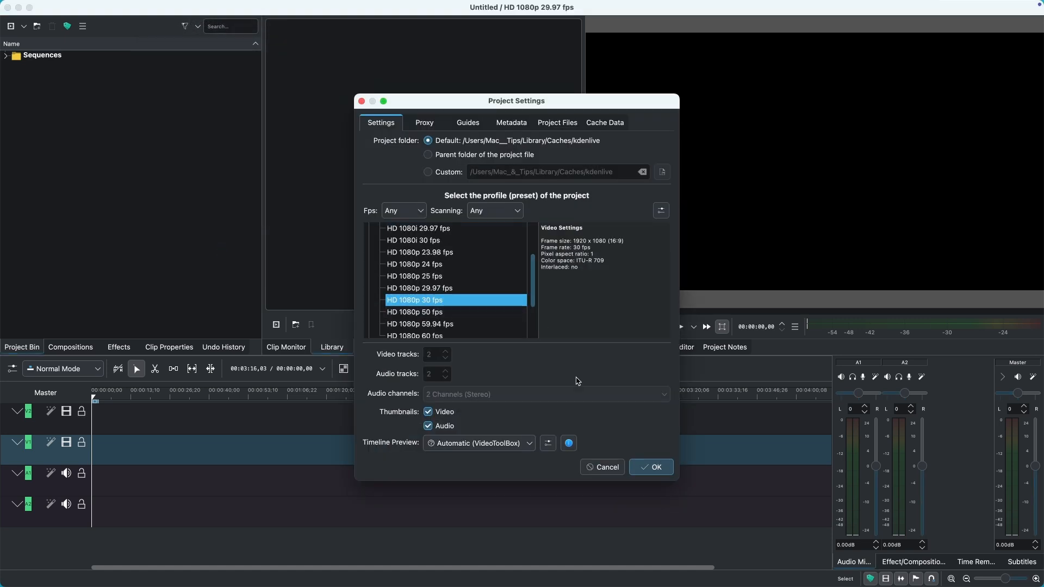
click(642, 470)
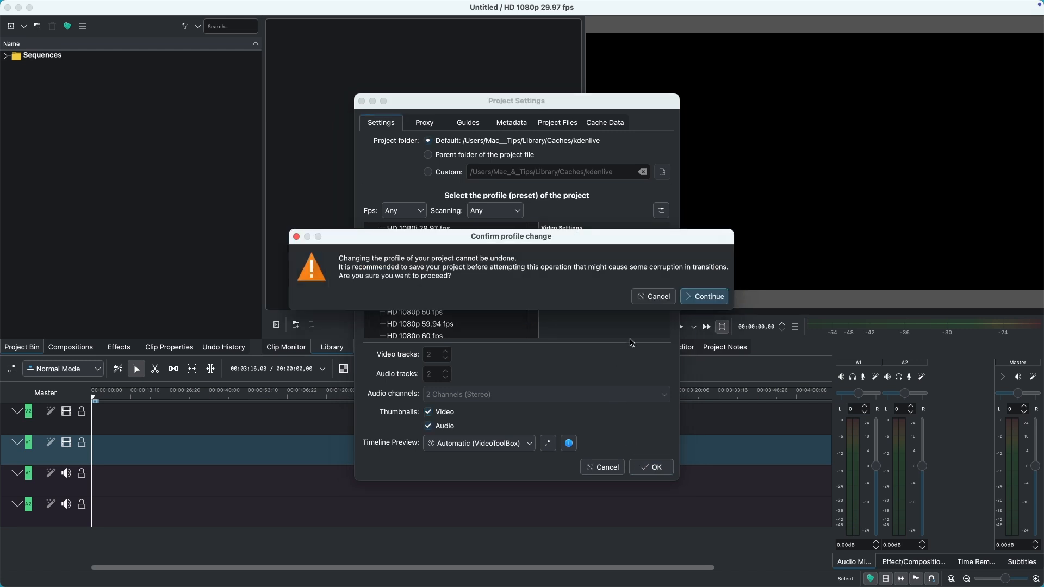
click(693, 303)
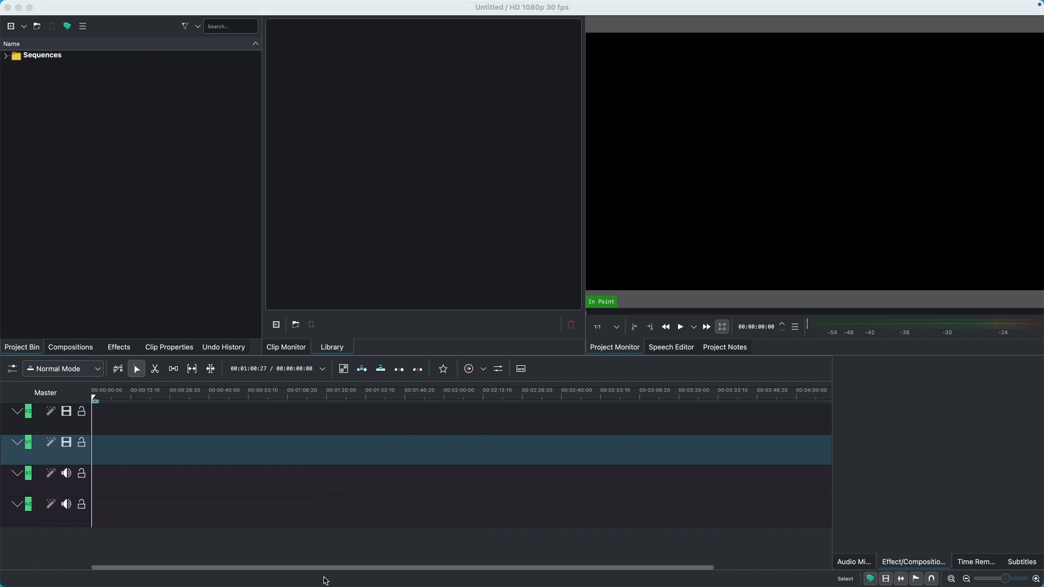
Step: Import Logo.png and all five MP4 videos from the Finder Downloads folder (다운로드) into the Project Bin
mouse_move(325, 584)
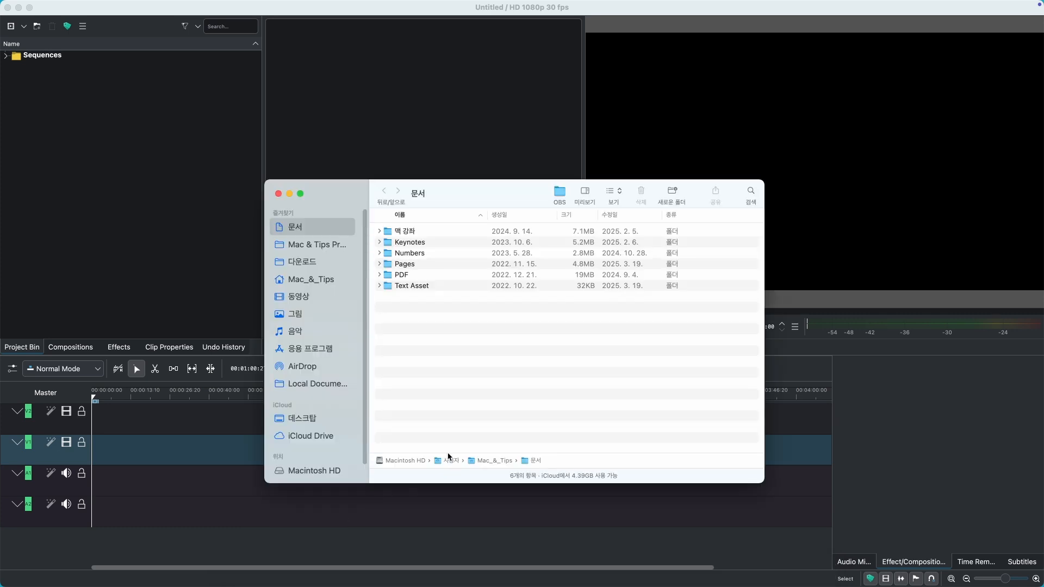
click(298, 263)
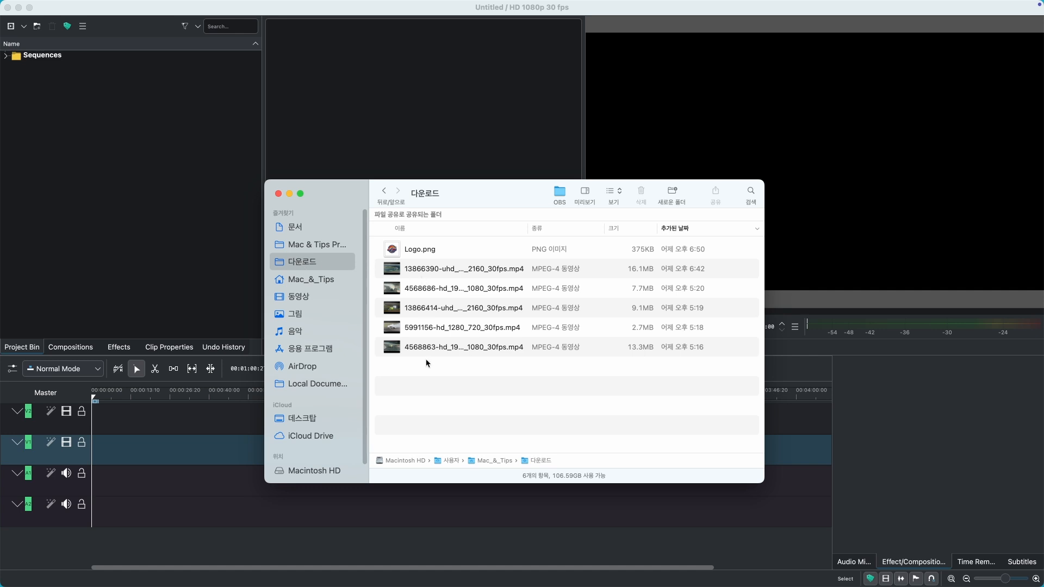
key(super+a)
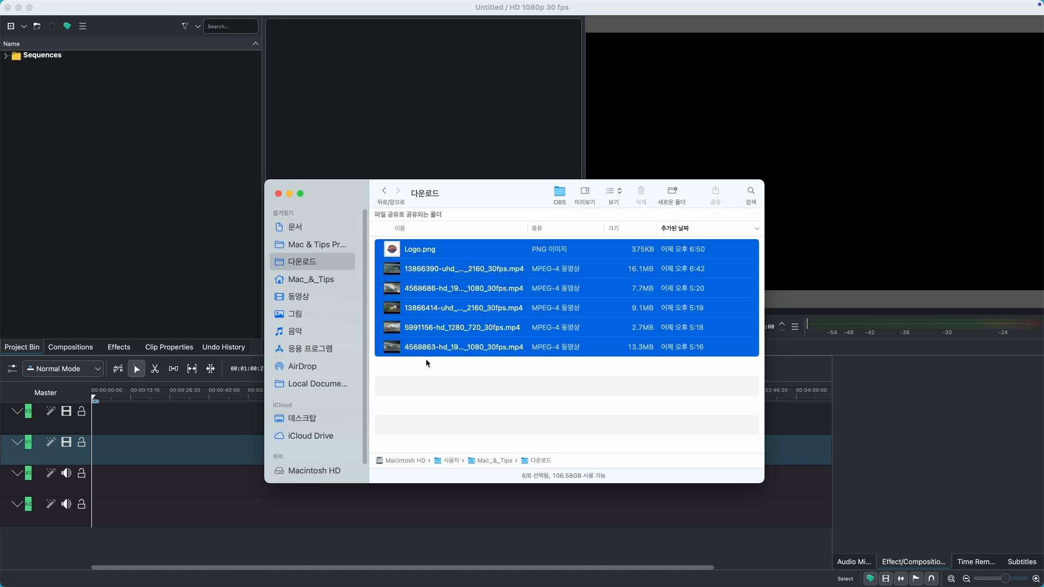
drag(443, 315, 201, 241)
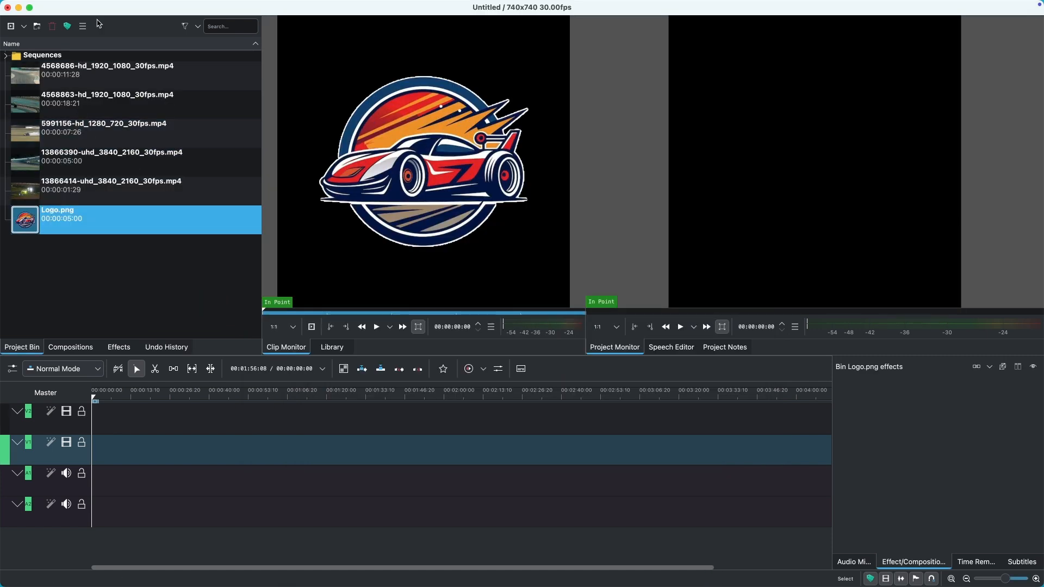
Step: Show the Clip Properties panel and scrub through the clip 4568686-hd_1920_1080_30fps.mp4 in the Clip Monitor
click(127, 6)
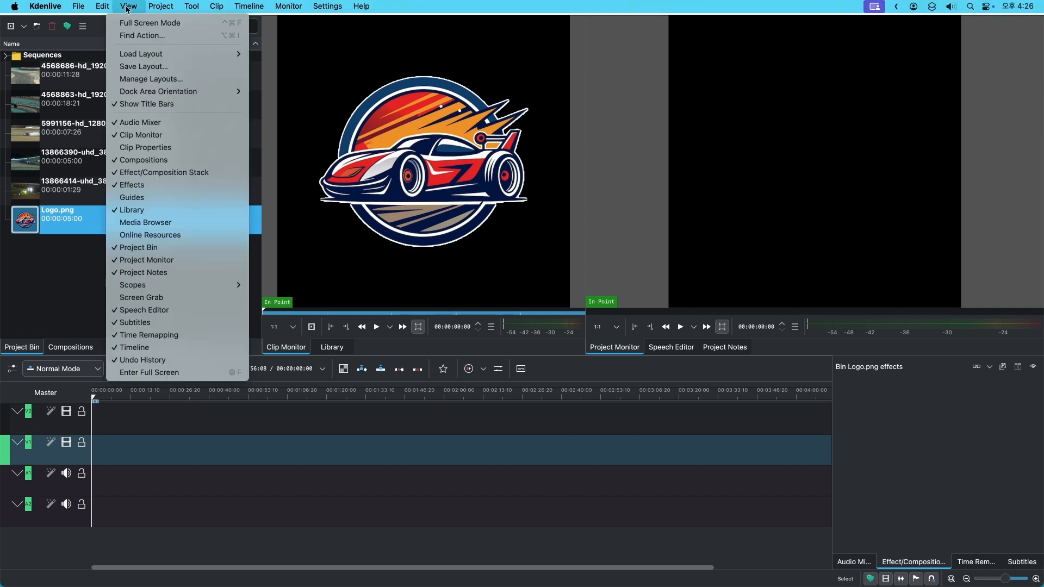
click(175, 253)
click(91, 87)
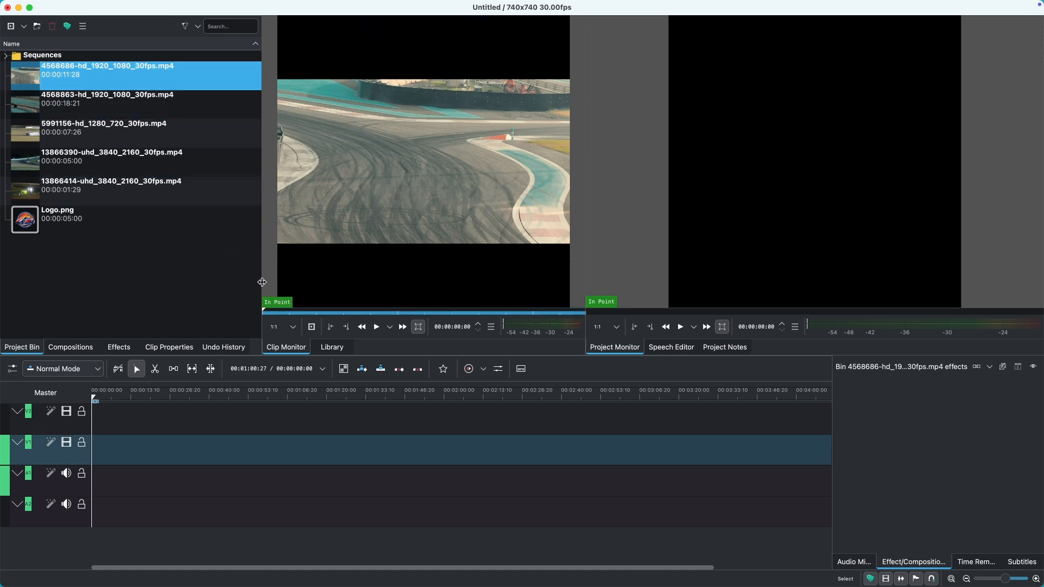
drag(266, 311, 476, 326)
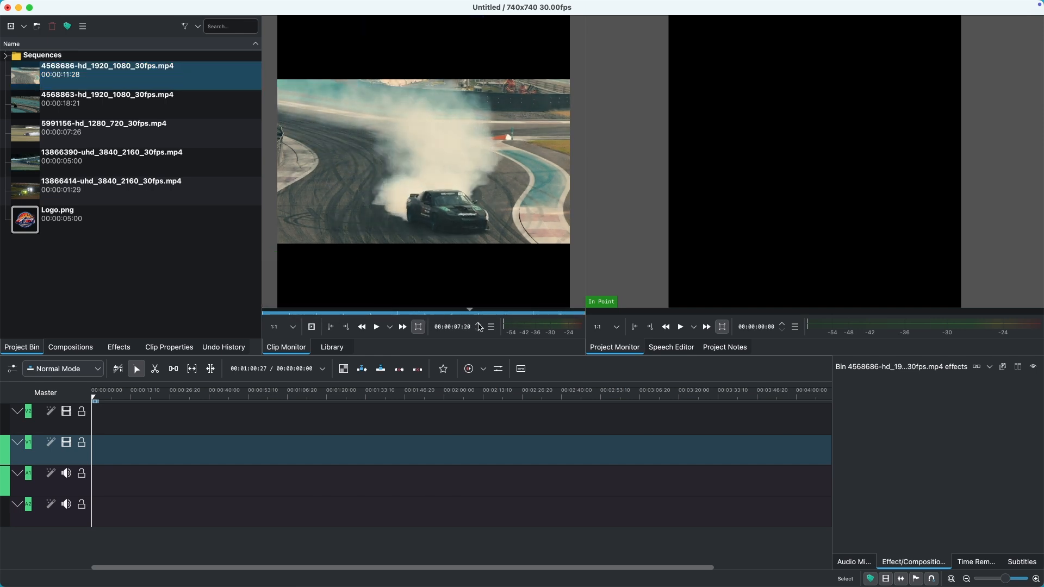
click(393, 308)
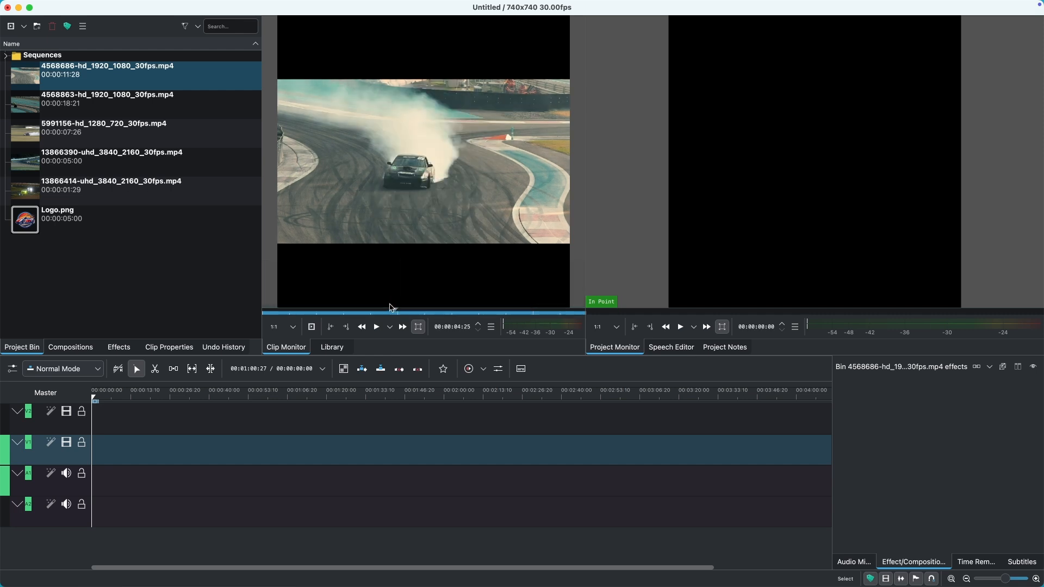
Step: Examine the properties of the clip 4568686-hd_1920_1080_30fps.mp4, including its frame size
double_click(95, 87)
click(95, 84)
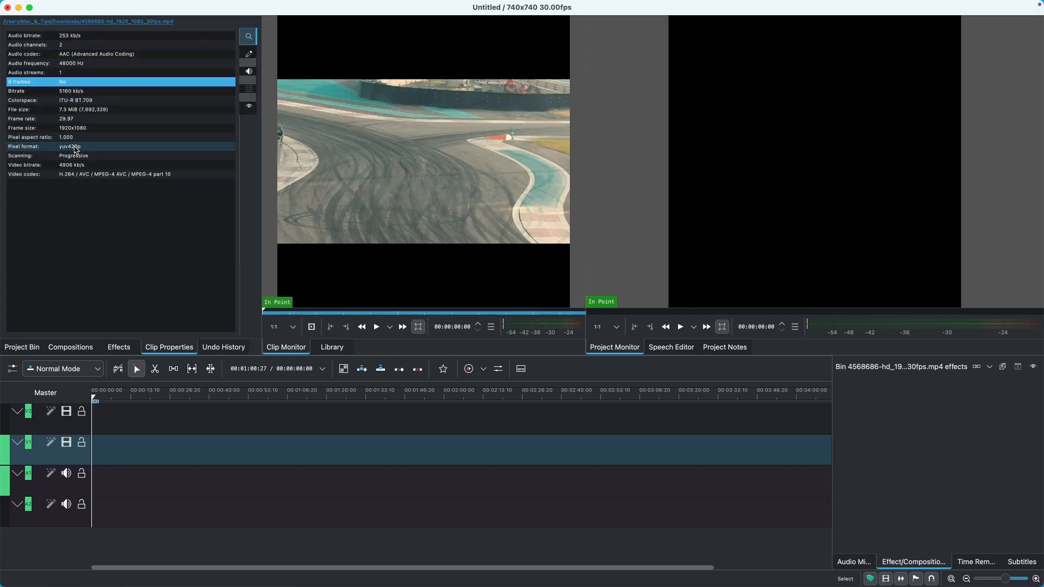
click(104, 130)
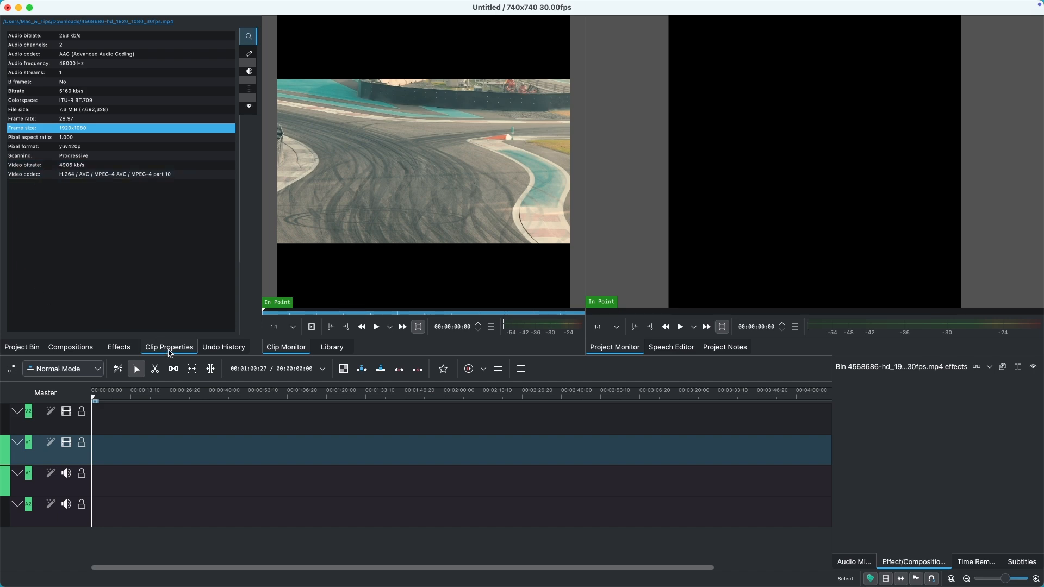
drag(170, 354, 180, 394)
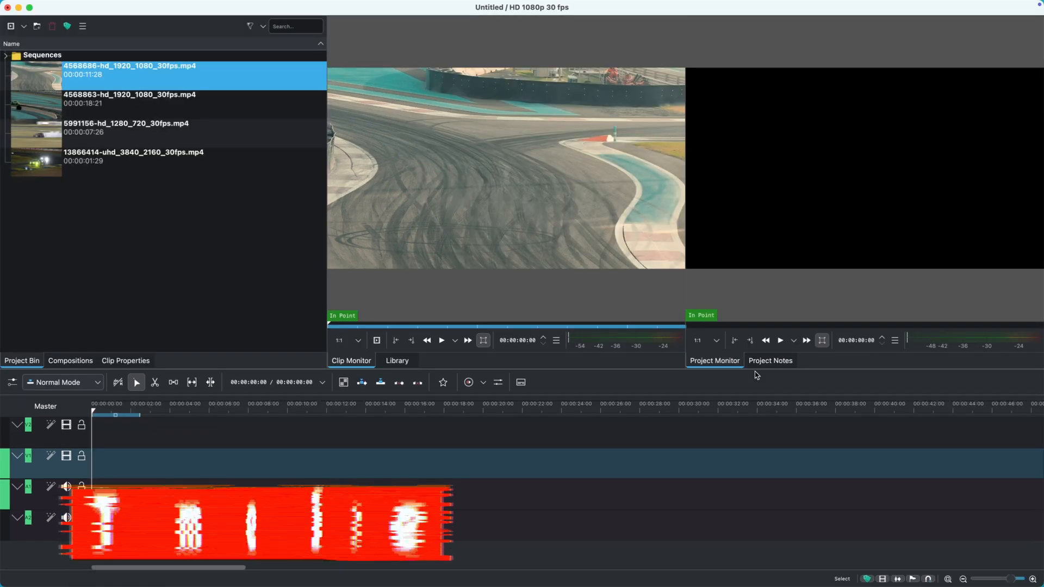
Step: Preview the clips 4568863-hd_1920_1080_30fps.mp4, 5991156-hd_1280_720_30fps.mp4 and 13866414-uhd_3840_2160_30fps.mp4 in the Clip Monitor
click(220, 104)
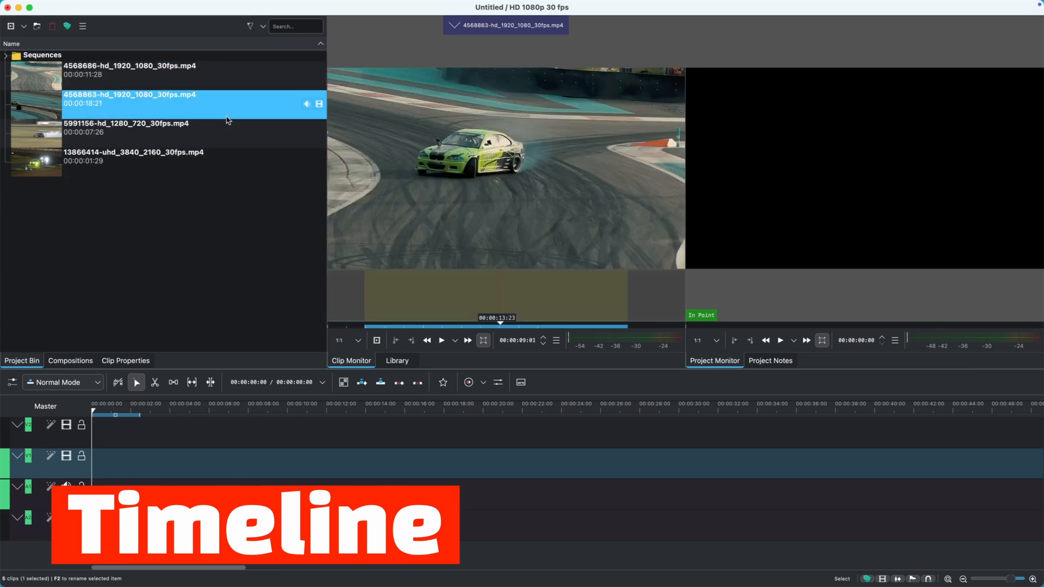
click(223, 134)
click(215, 167)
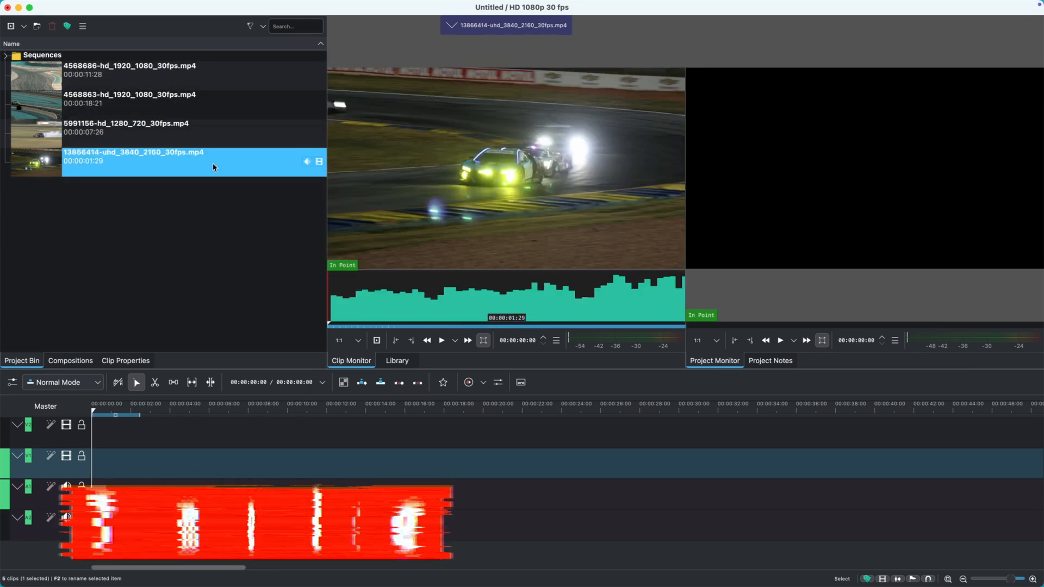
Step: Place the clip 4568686-hd_1920_1080_30fps.mp4 at the start of the lower video track and play it briefly
click(201, 75)
drag(200, 74, 112, 463)
key(space)
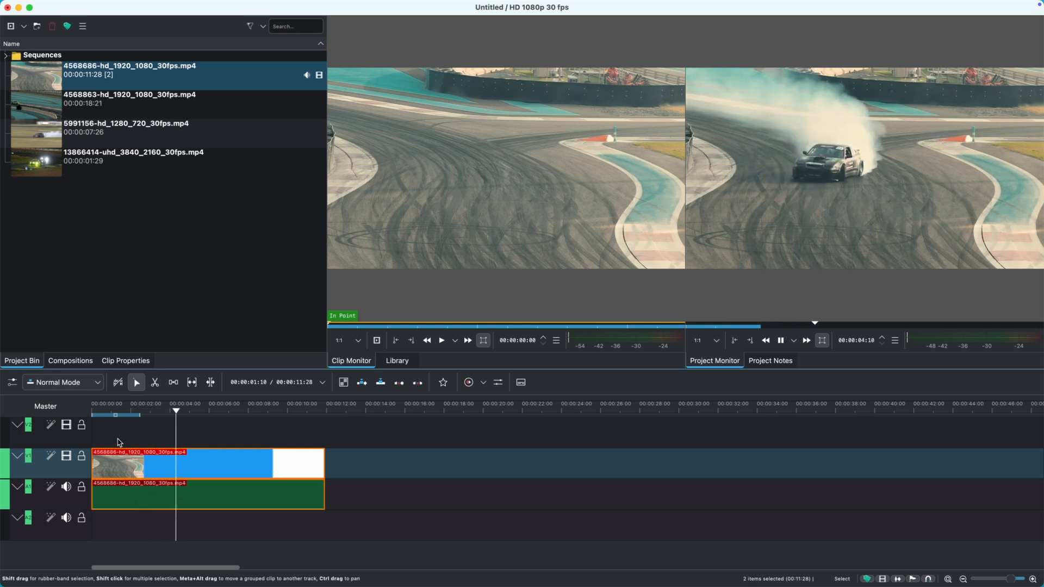
key(space)
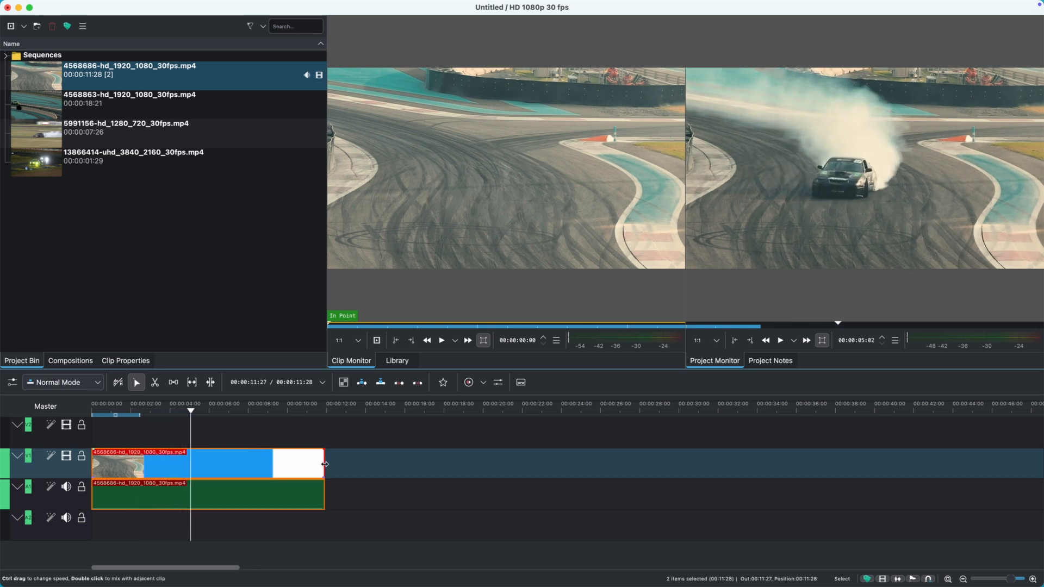
Step: Trim the timeline clip's end to a duration of about 00:00:08:27, play its last part, and extend it back to full length
drag(324, 464, 266, 465)
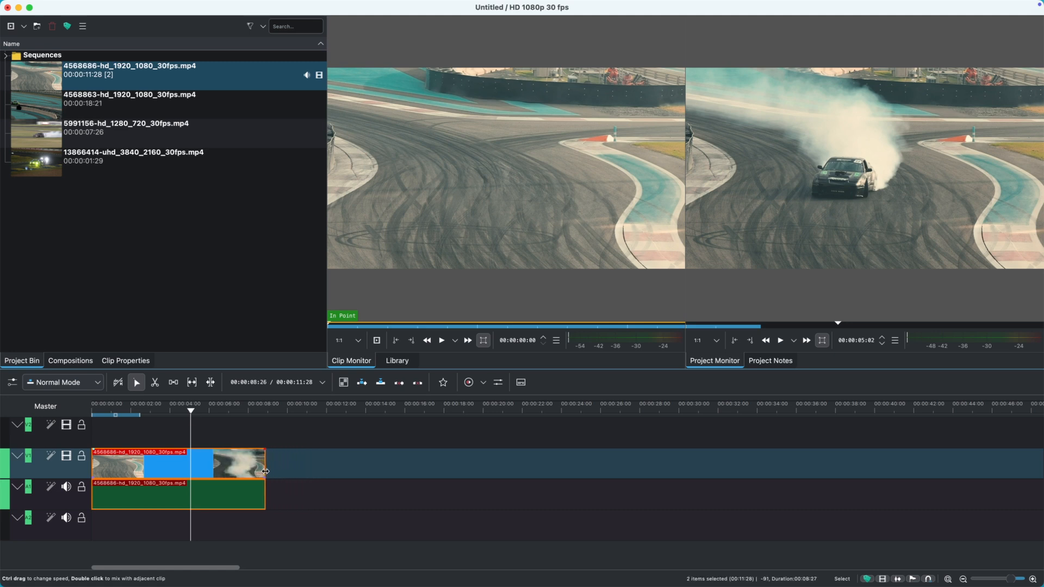
click(259, 414)
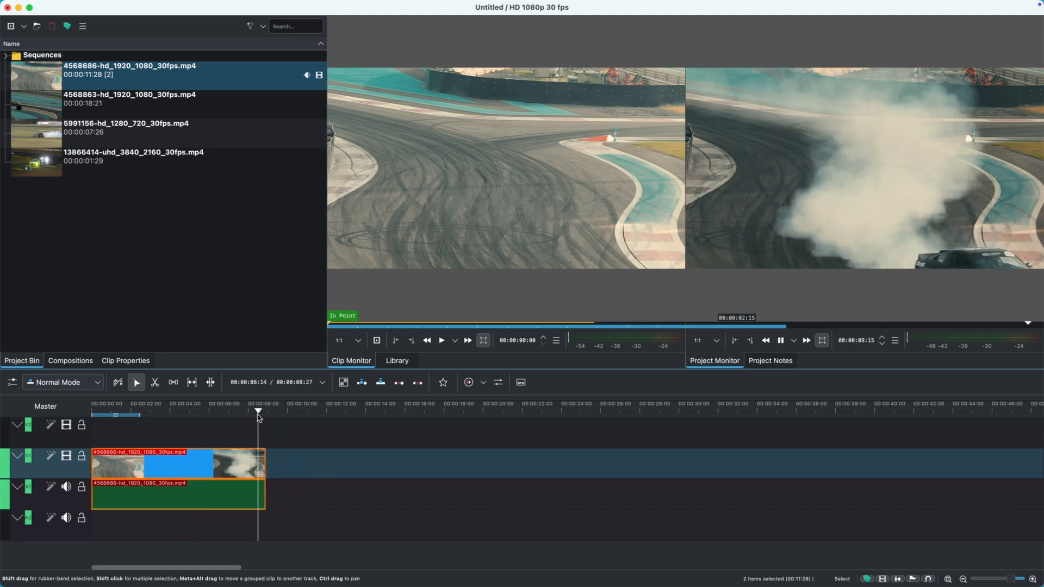
drag(265, 464, 358, 465)
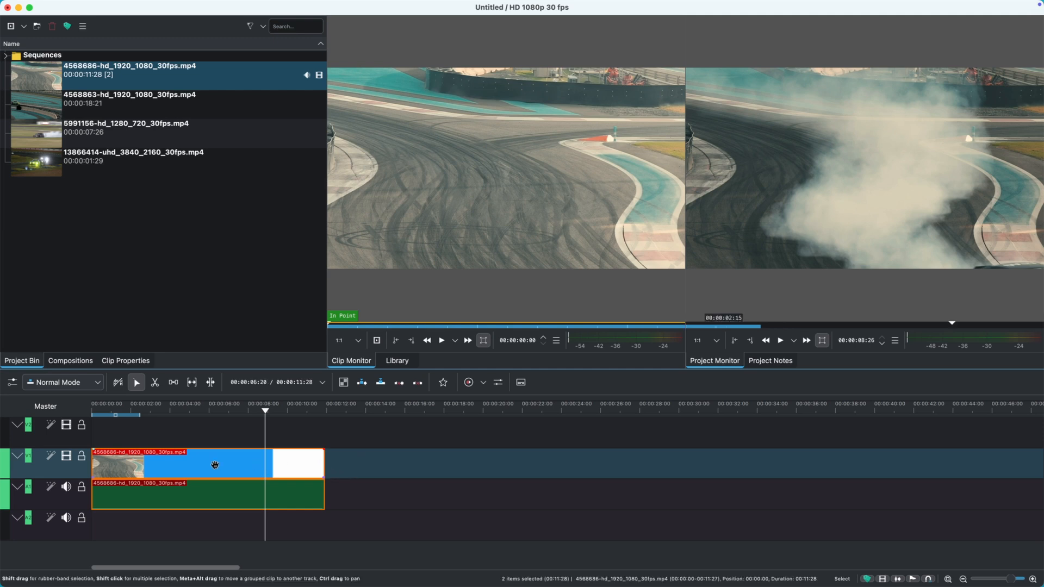
click(116, 439)
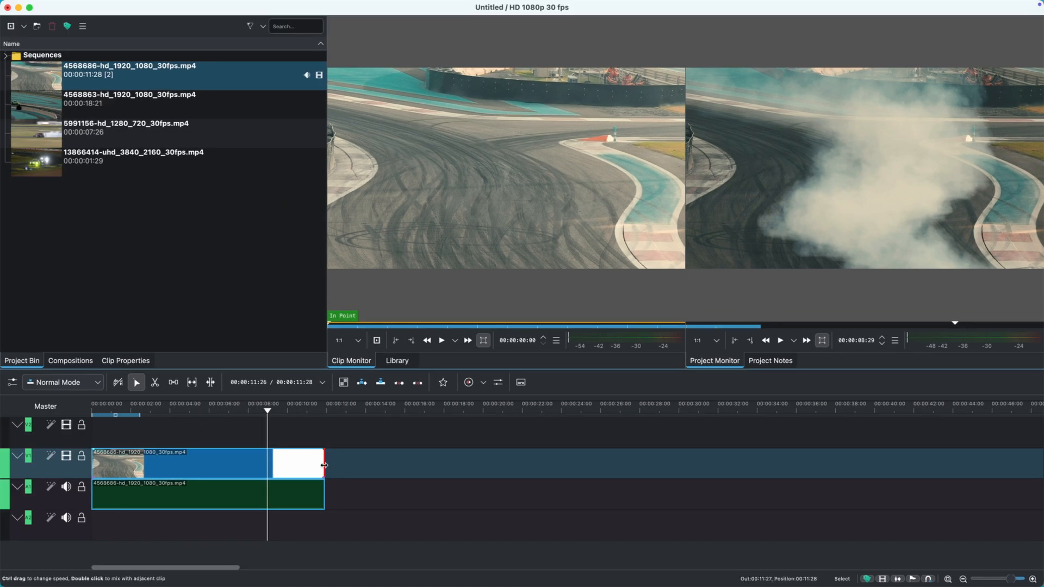
Step: Trim the timeline clip's end back to the playhead at 00:00:08:29 and stretch it out to full length again
drag(324, 465, 302, 466)
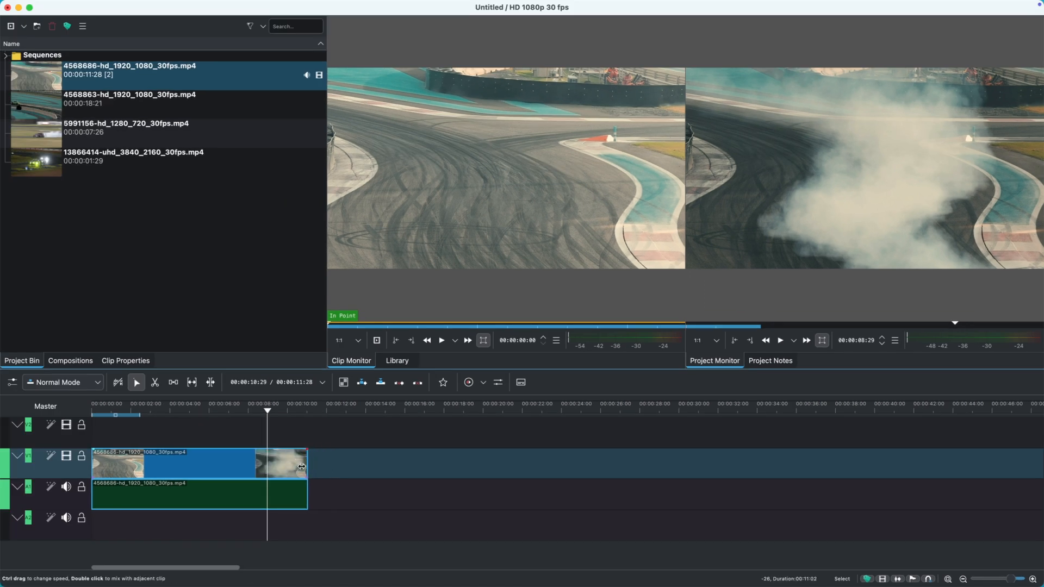
drag(302, 466, 267, 467)
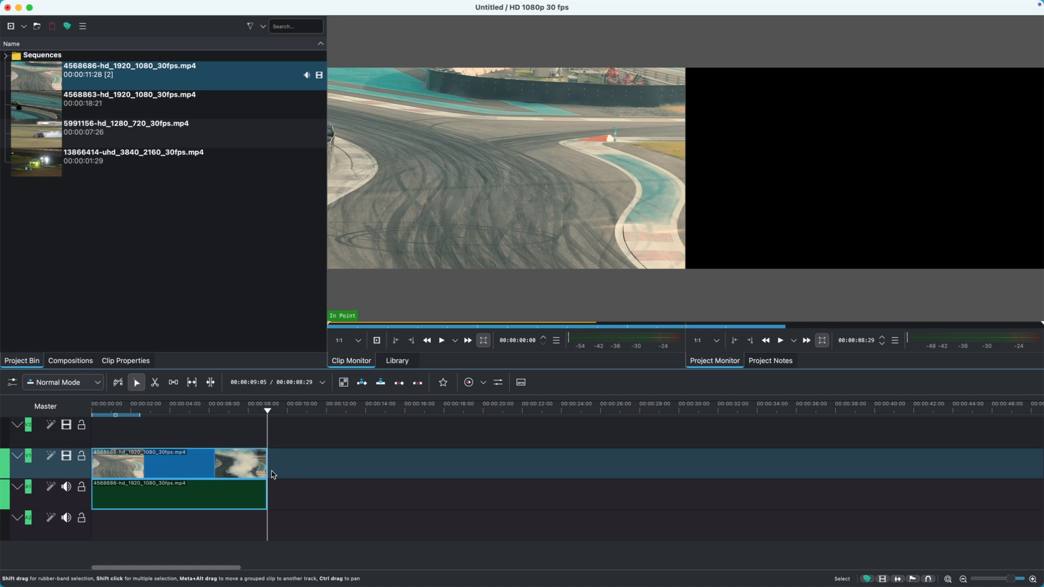
drag(272, 474, 361, 477)
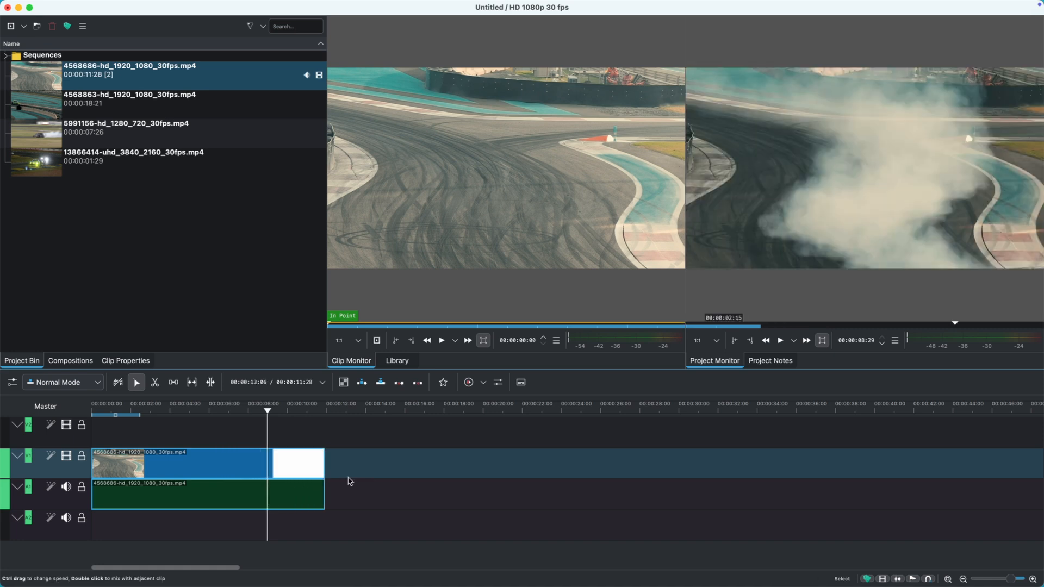
Step: Cut the timeline clip with the Razor tool at the playhead at 00:00:08:29 and delete the piece after the cut
click(154, 382)
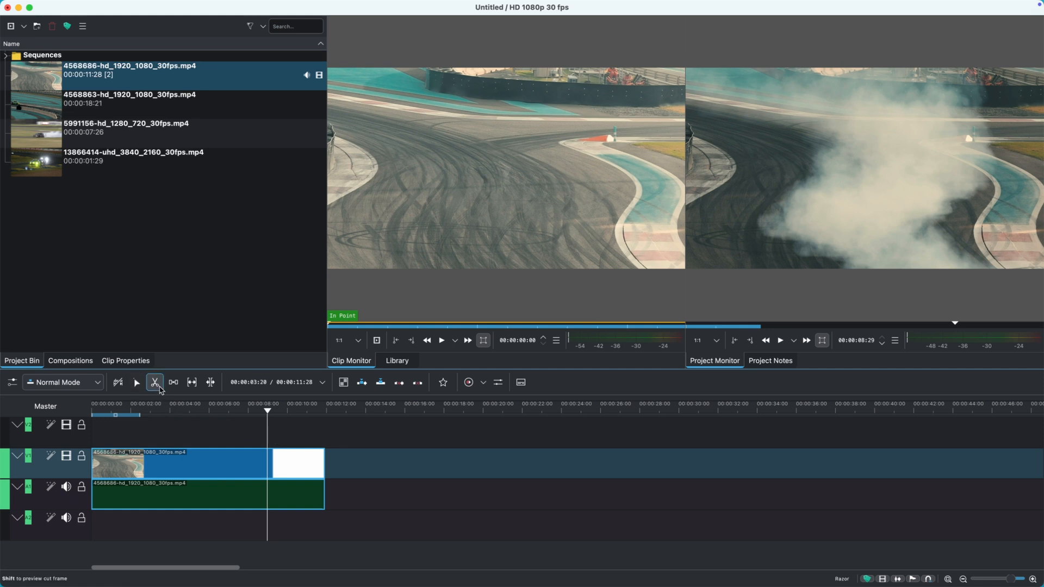
click(266, 468)
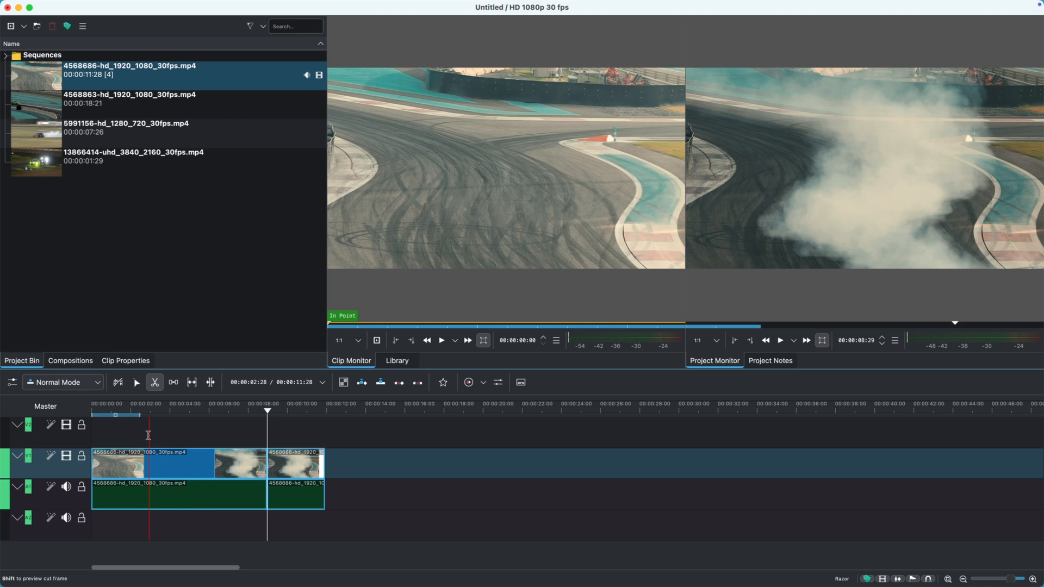
click(136, 382)
click(286, 466)
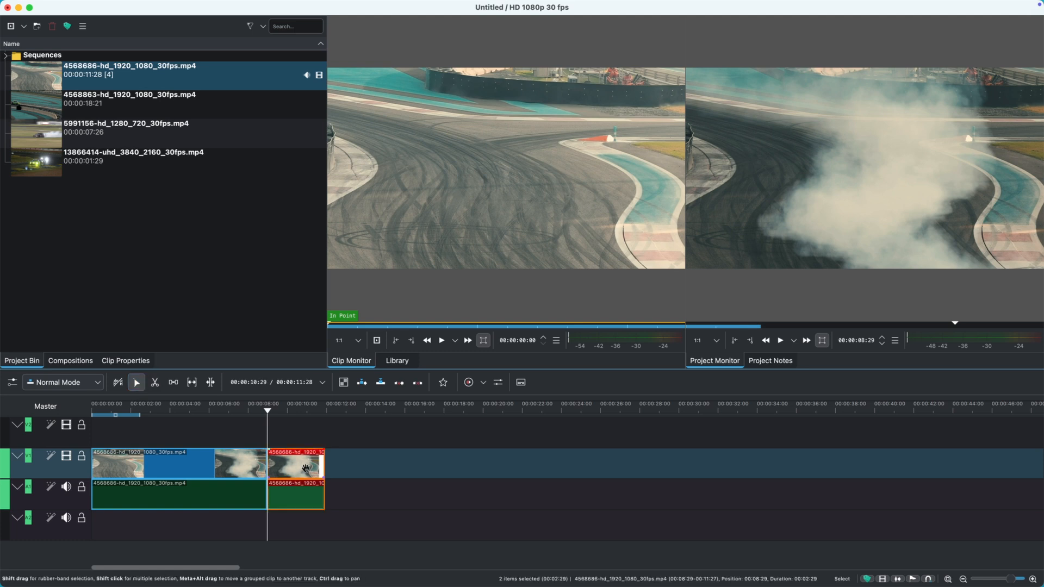
mouse_move(303, 467)
mouse_down()
mouse_move(389, 472)
mouse_move(300, 484)
mouse_up()
key(Delete)
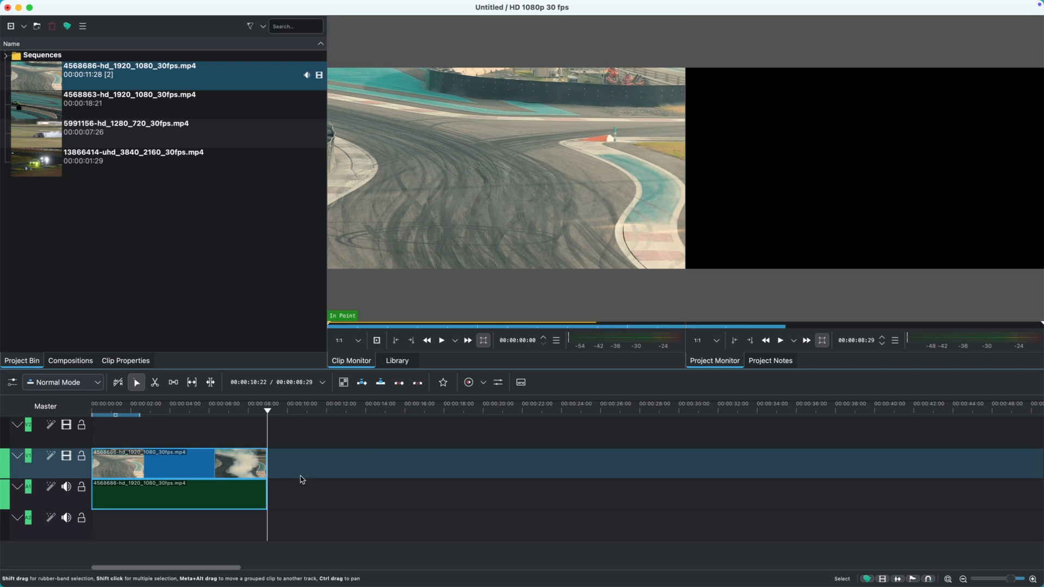
Step: Preview the source clip 5991156-hd_1280_720_30fps.mp4 and set its in point at 00:00:00:16
click(231, 145)
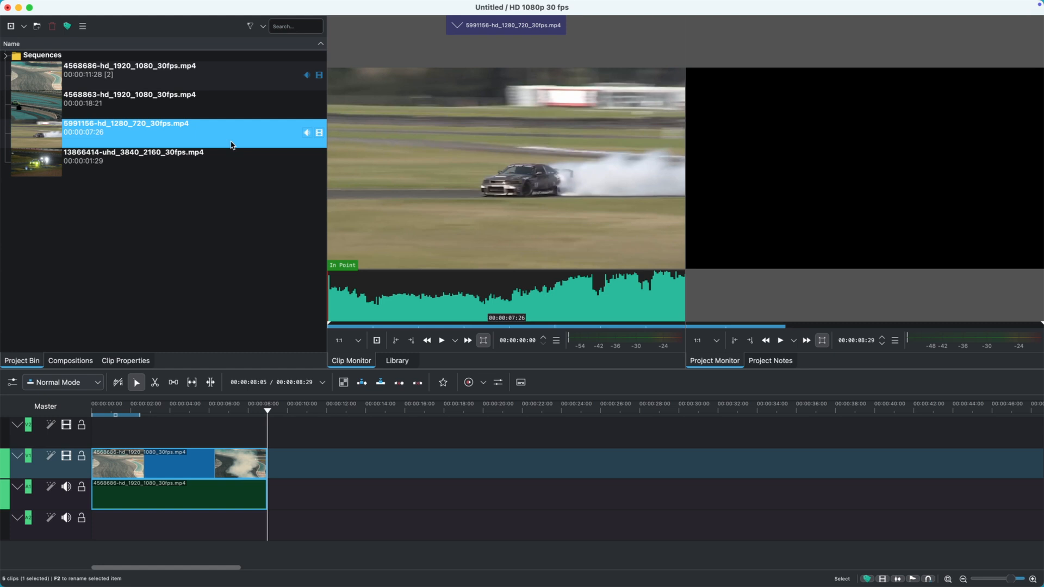
click(367, 291)
key(space)
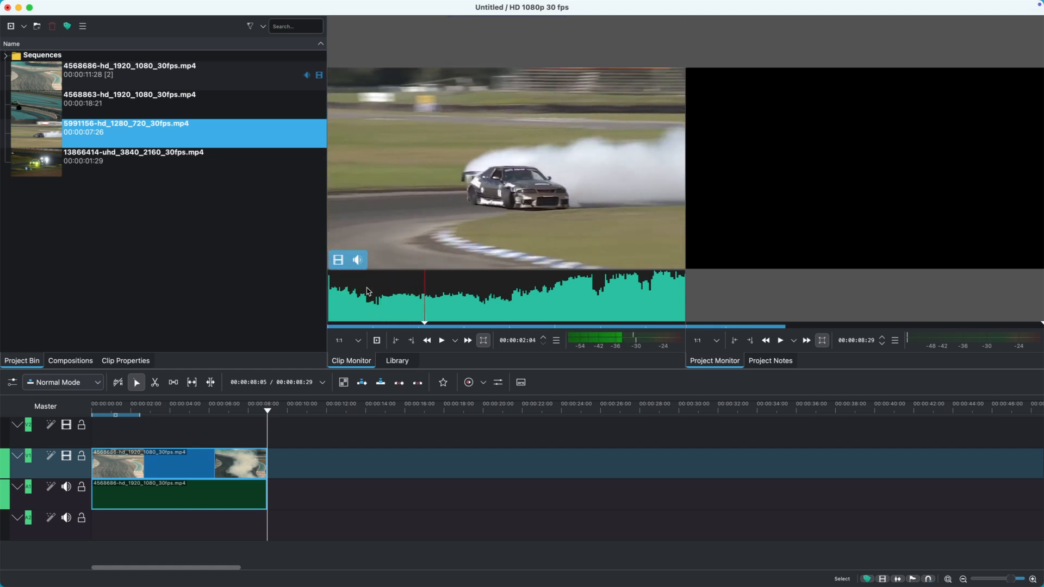
drag(425, 326, 352, 332)
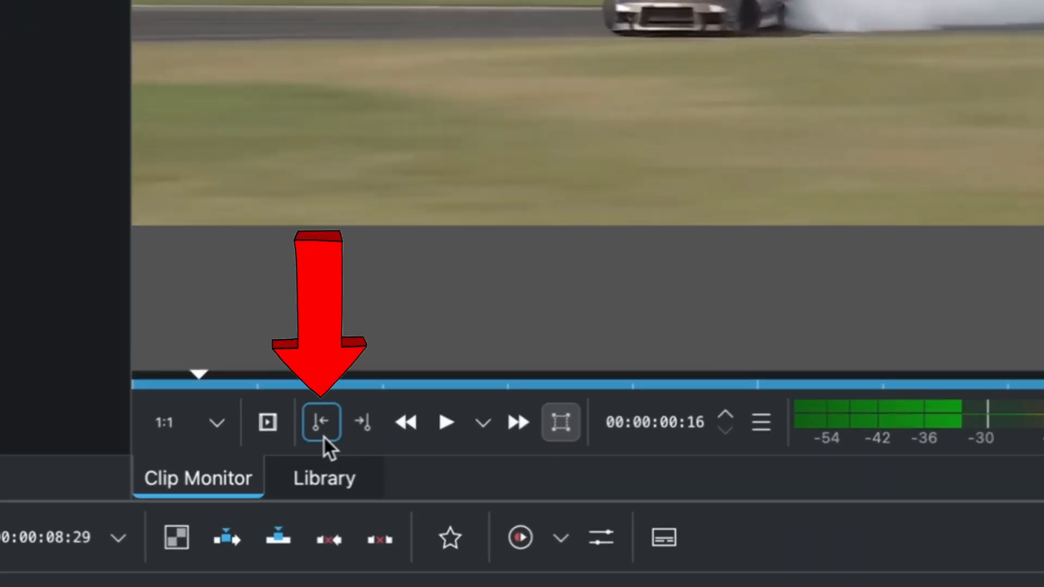
click(337, 404)
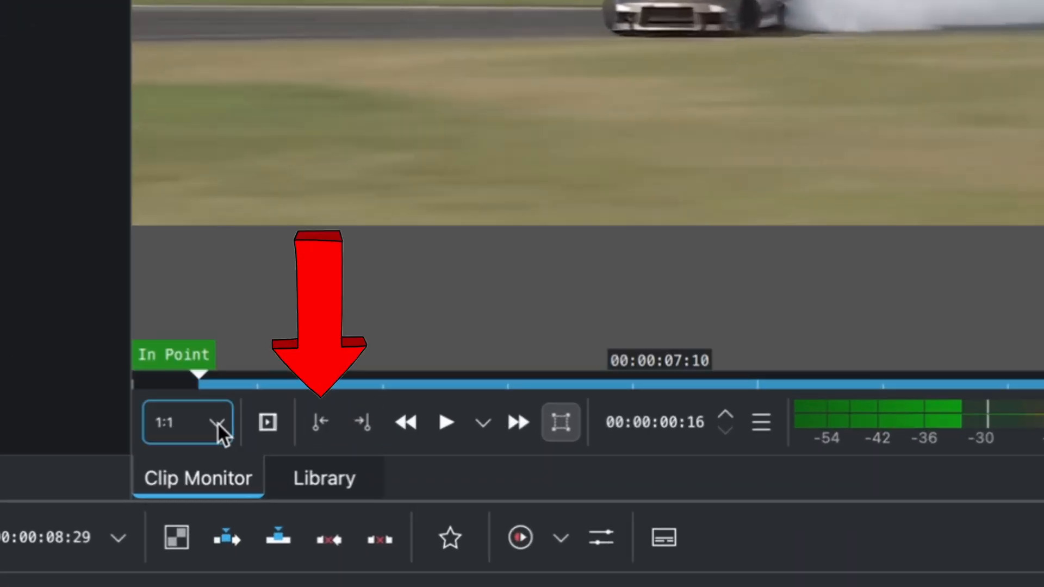
key(ctrl+z)
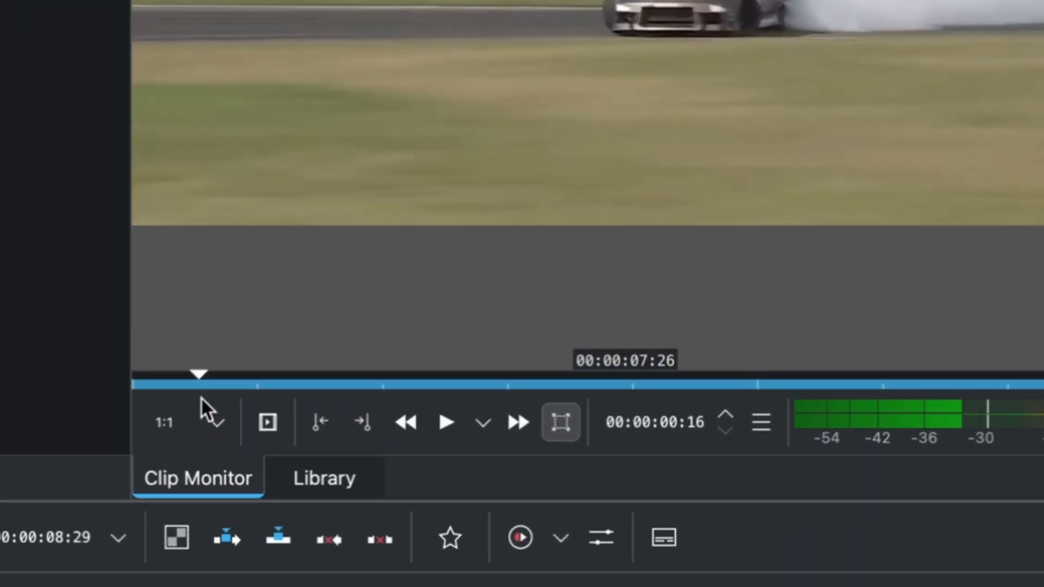
key(i)
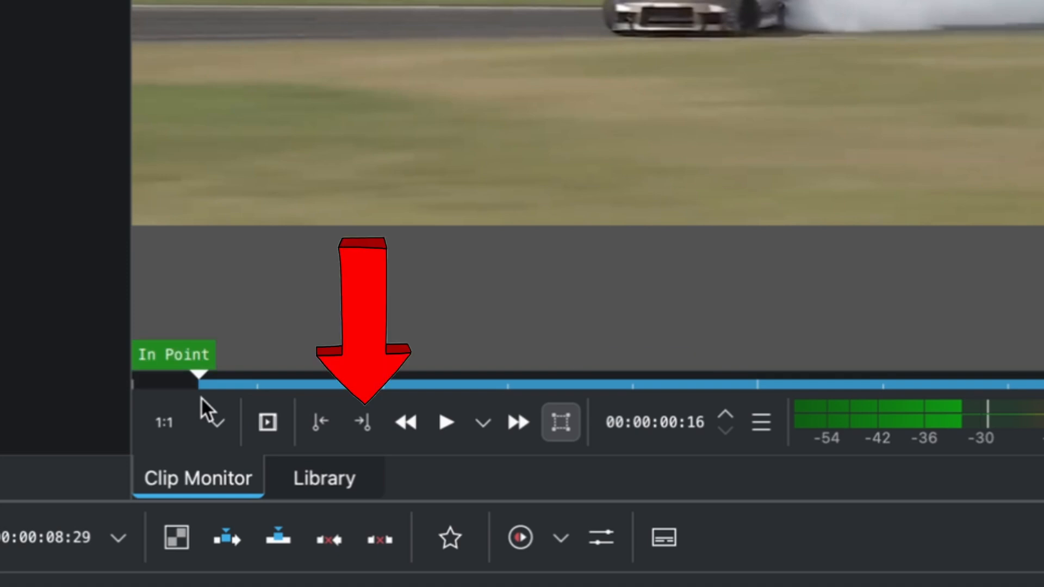
Step: Set the out point of the source clip 5991156-hd_1280_720_30fps.mp4 at 00:00:07:02 and play it briefly
mouse_move(198, 374)
drag(198, 374, 1018, 425)
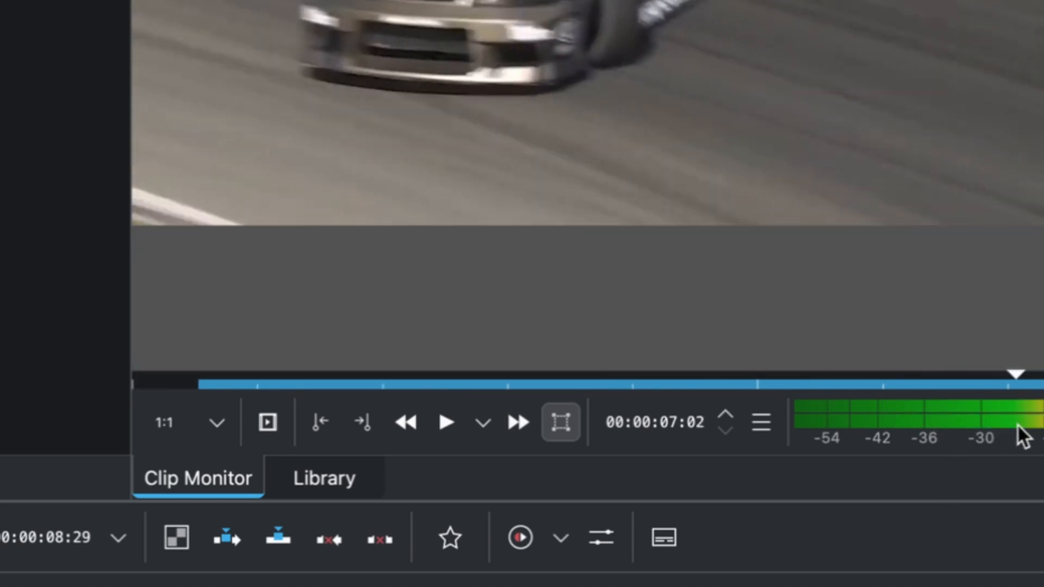
click(363, 422)
mouse_move(963, 387)
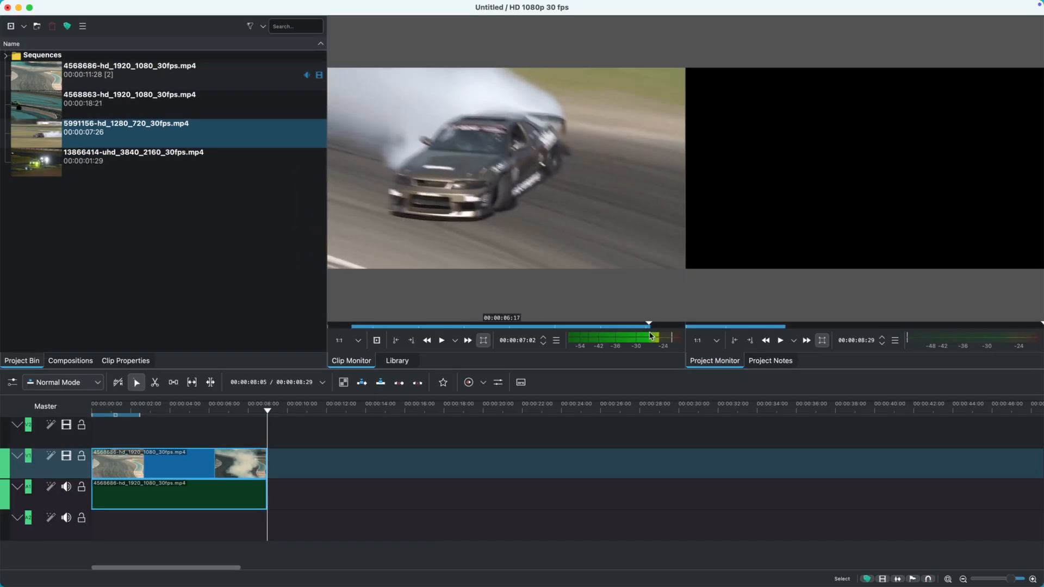
mouse_move(513, 253)
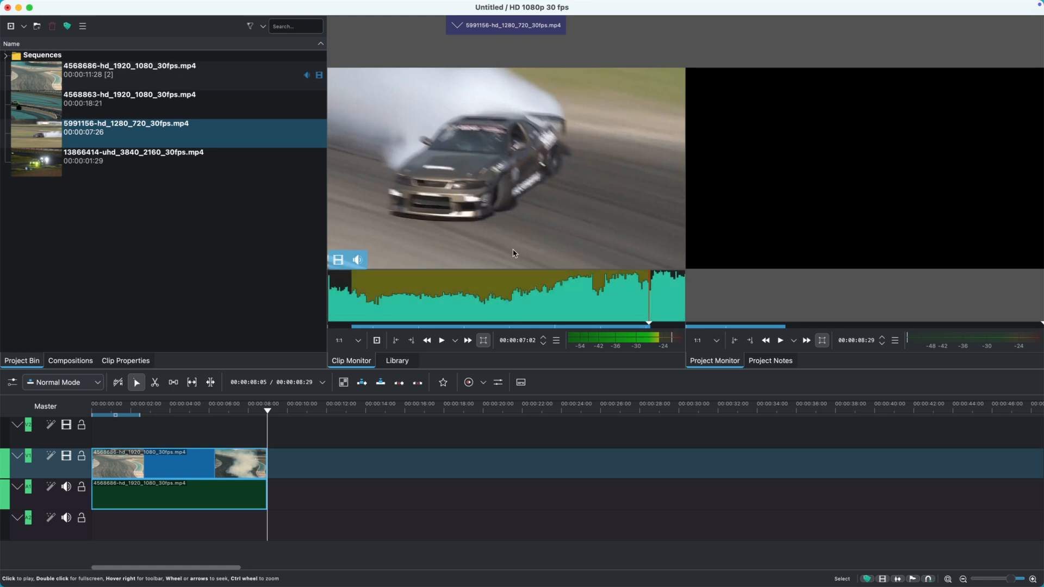
click(467, 254)
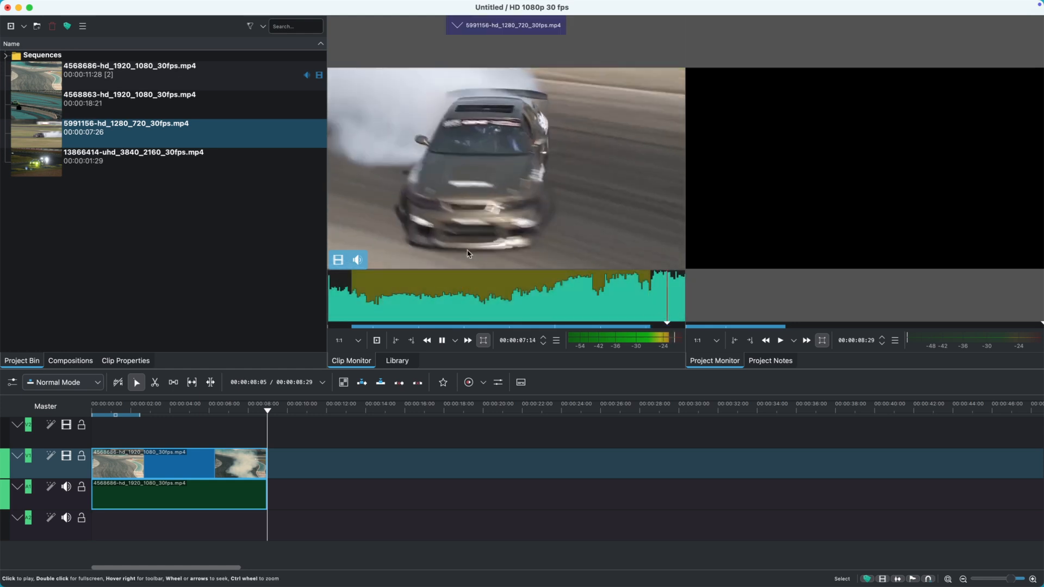
click(468, 254)
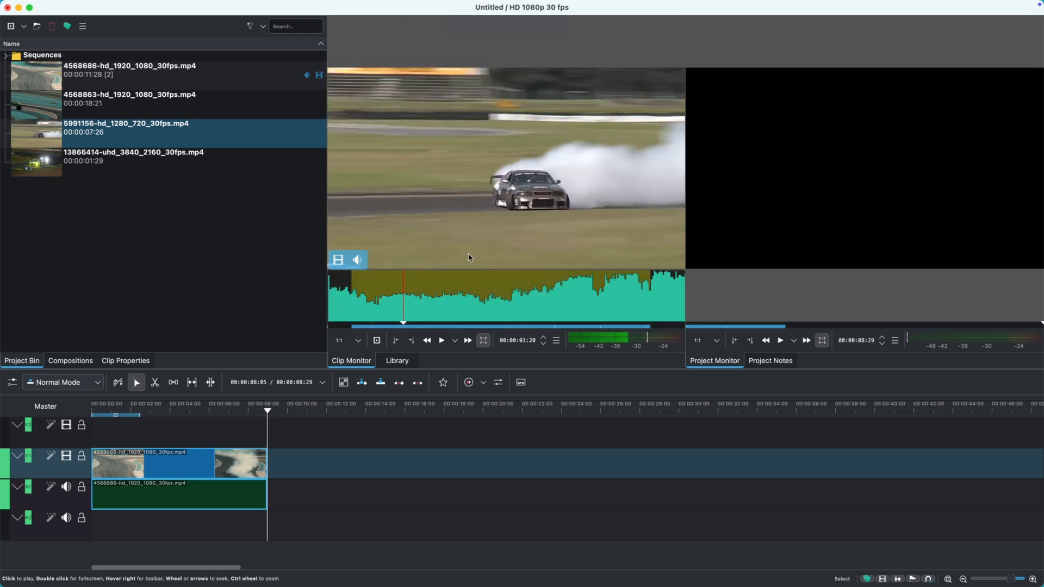
Step: Try placing the marked section of 5991156-hd_1280_720_30fps.mp4 after the first timeline clip, once with audio and once video only, removing each
drag(470, 259, 270, 468)
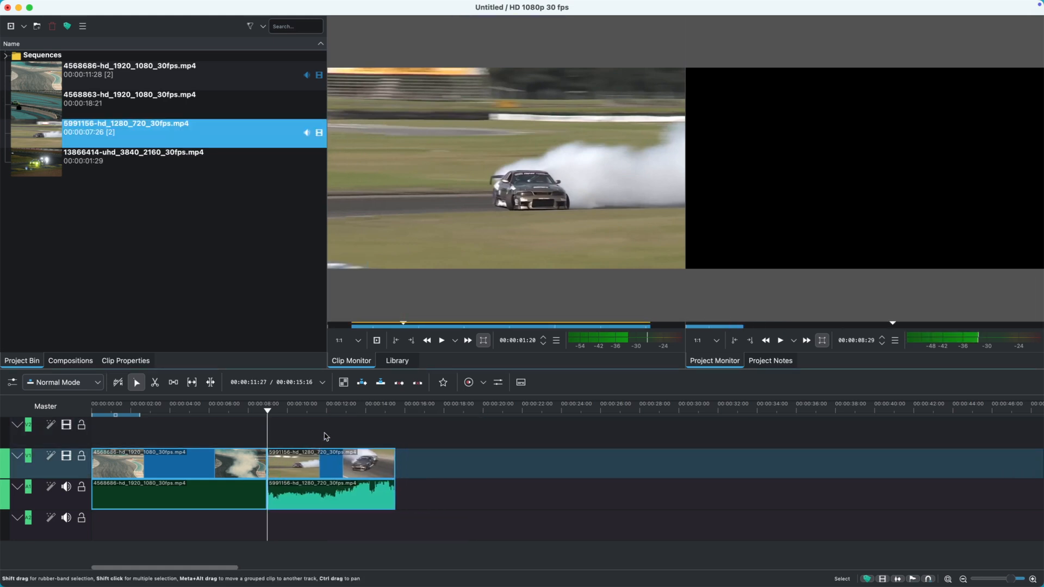
key(Delete)
mouse_move(403, 296)
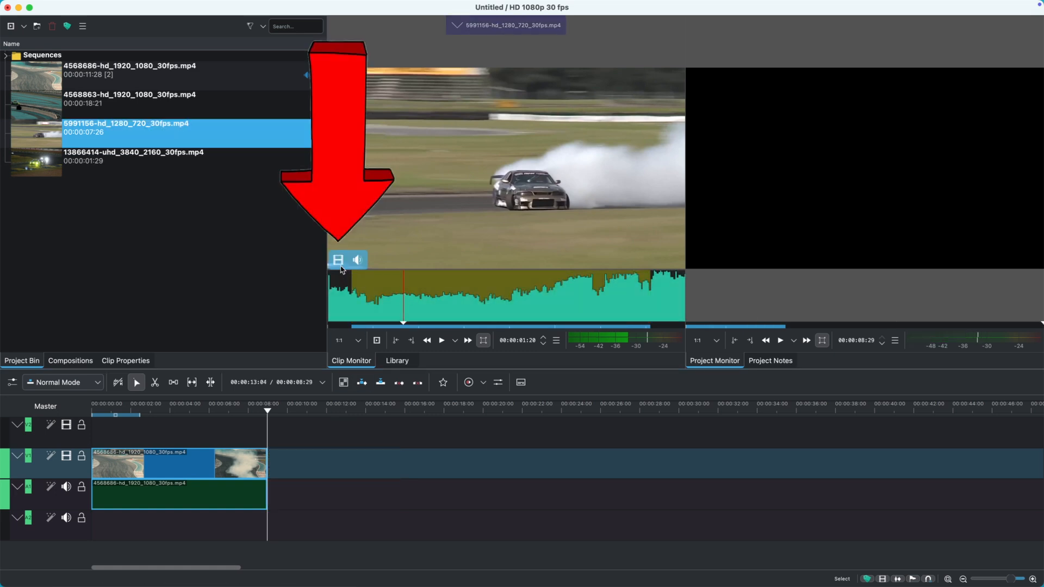
drag(338, 260, 270, 471)
click(324, 499)
key(super+z)
Step: Place the marked section of 5991156-hd_1280_720_30fps.mp4 with its audio after the first timeline clip and ungroup its video and audio
drag(413, 218, 270, 463)
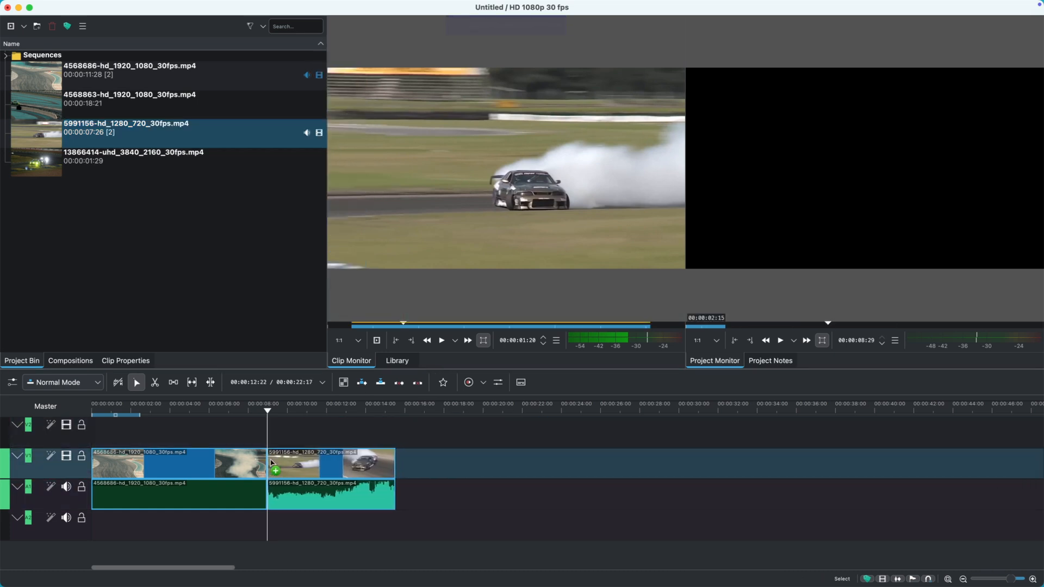
click(307, 463)
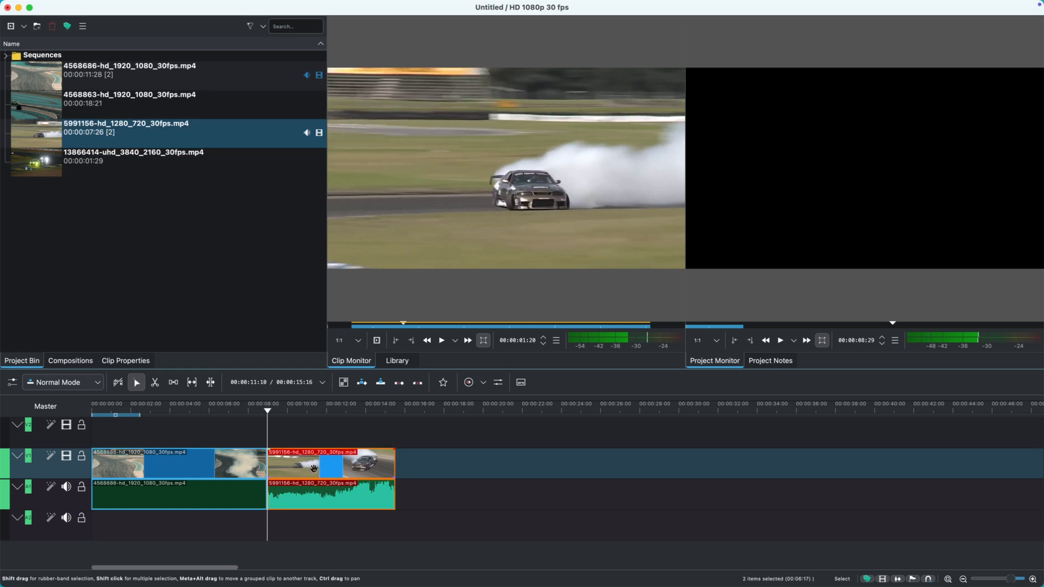
right_click(313, 469)
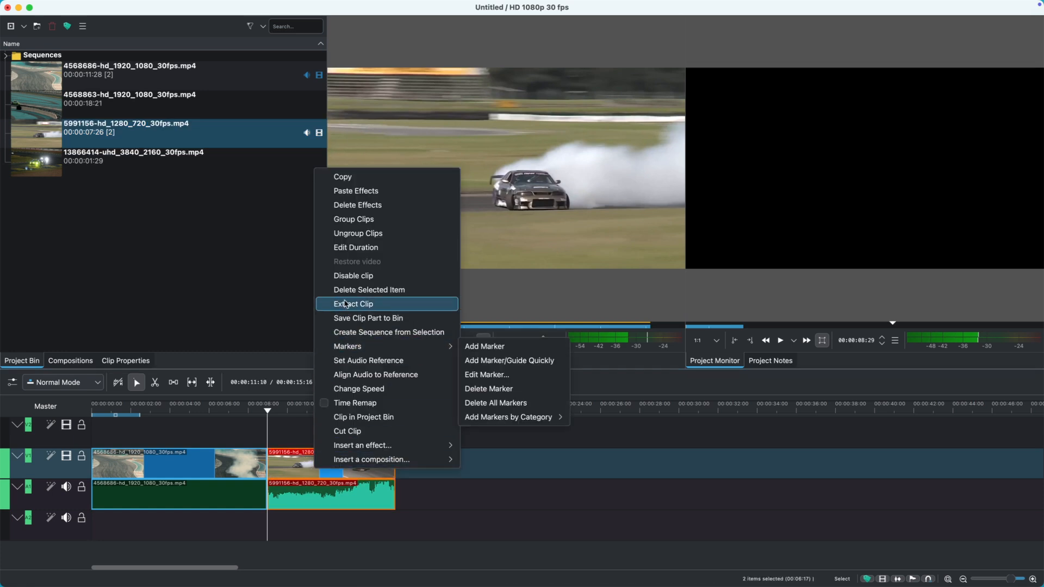
click(384, 238)
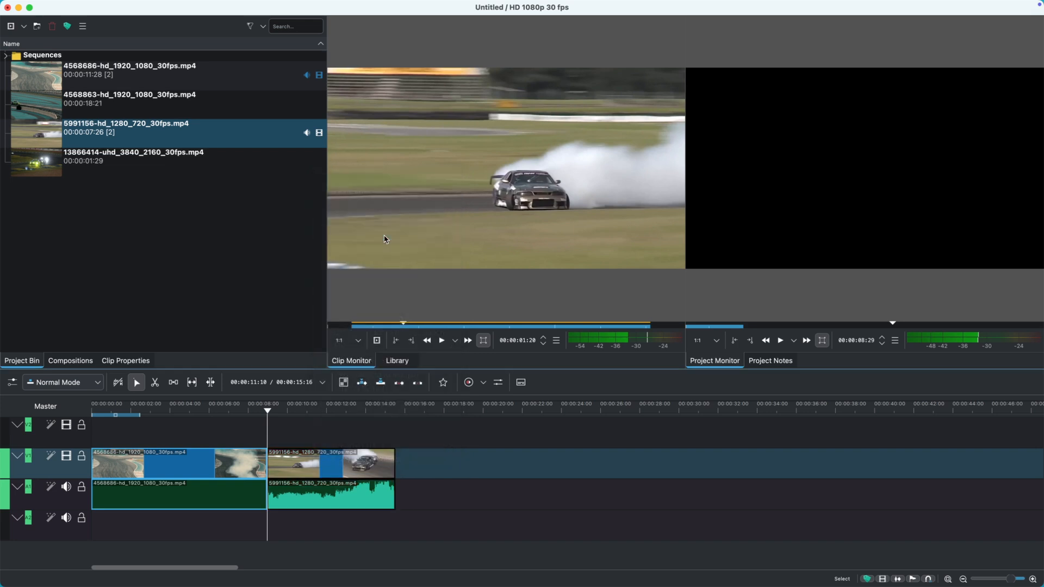
Step: Delete the audio part of the second timeline clip and select its video part
click(326, 495)
key(Delete)
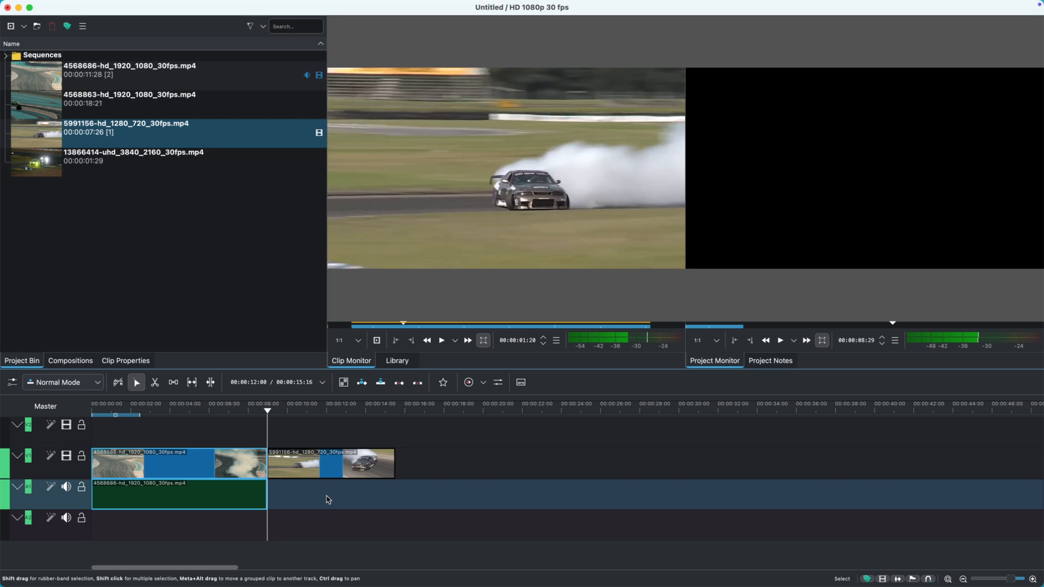
click(367, 472)
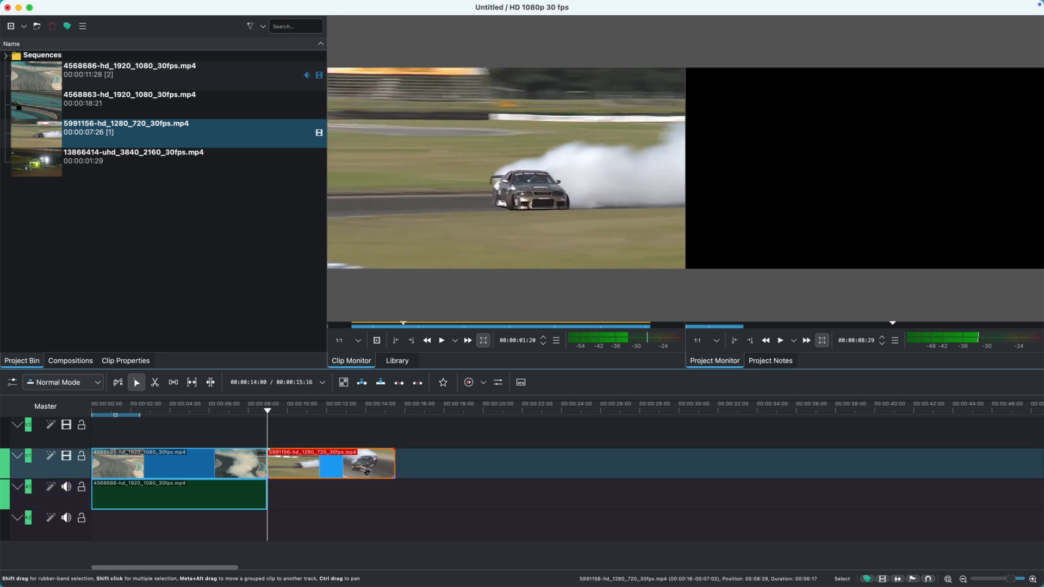
Step: Jump the playhead back and forth between clip edges, ending at the second clip's end, and undo the audio deletion
click(403, 441)
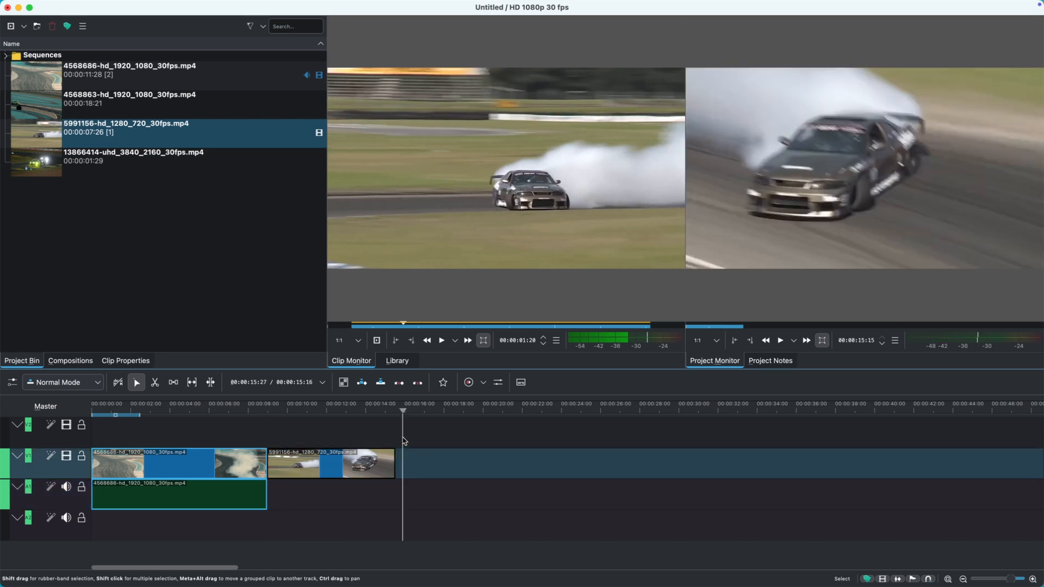
key(alt+Left)
key(alt+Left)
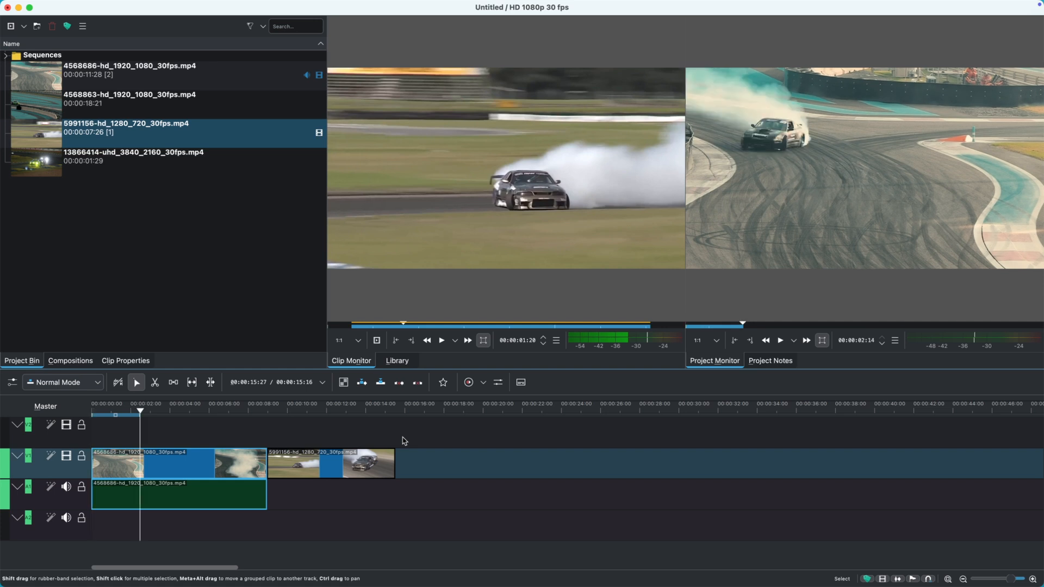
key(alt+Right)
key(alt+Right)
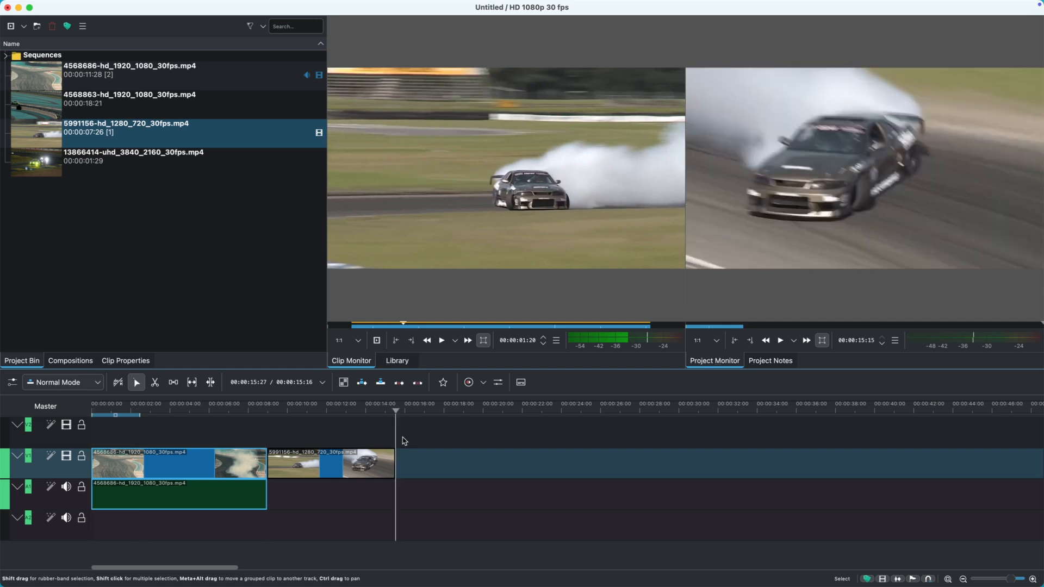
key(super+z)
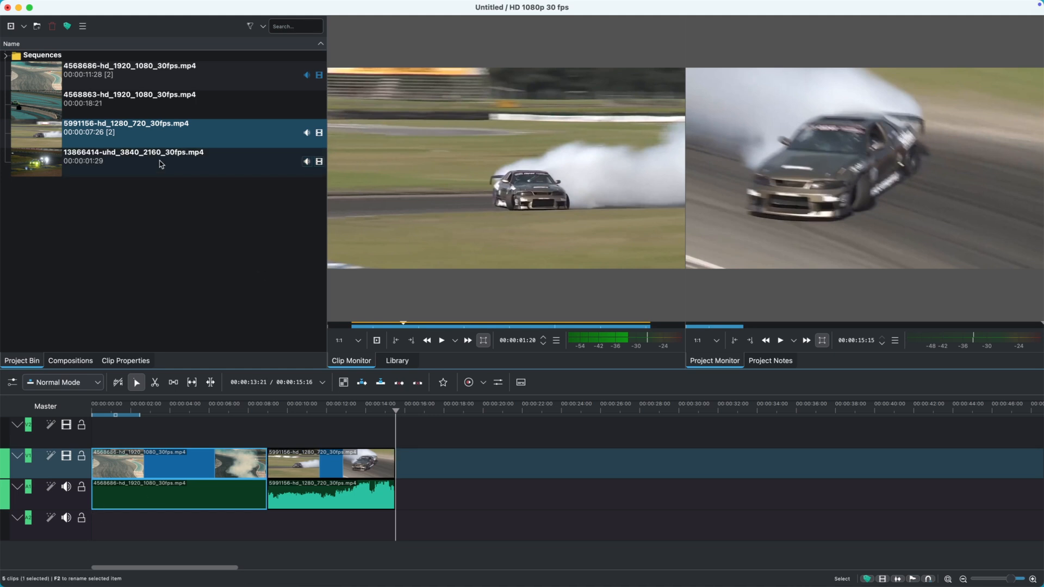
Step: Place the marked section of 4568863-hd_1920_1080_30fps.mp4 as video only after the second clip and add 13866414-uhd_3840_2160_30fps.mp4 behind it
click(145, 103)
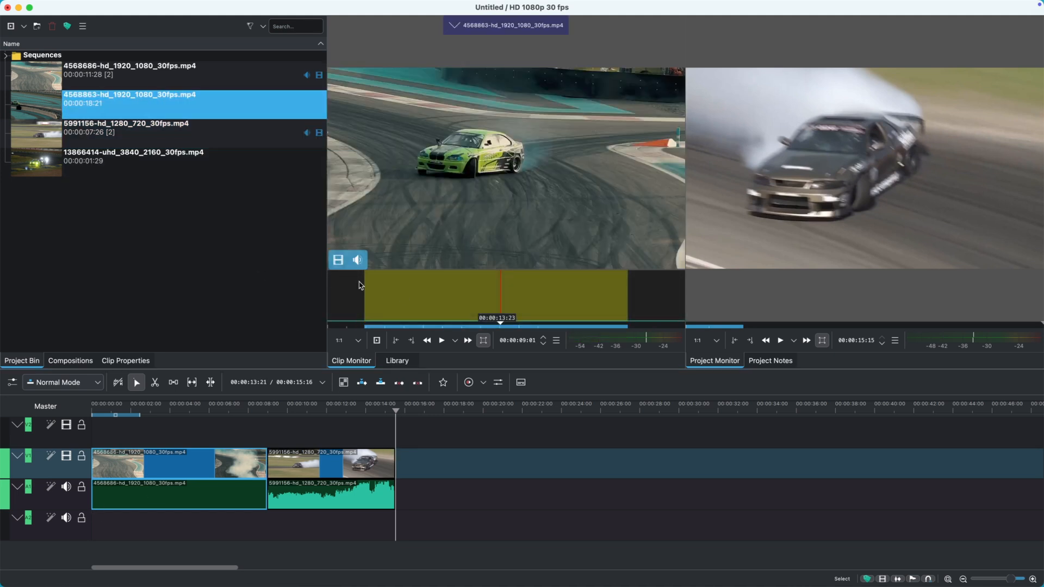
drag(338, 263, 397, 462)
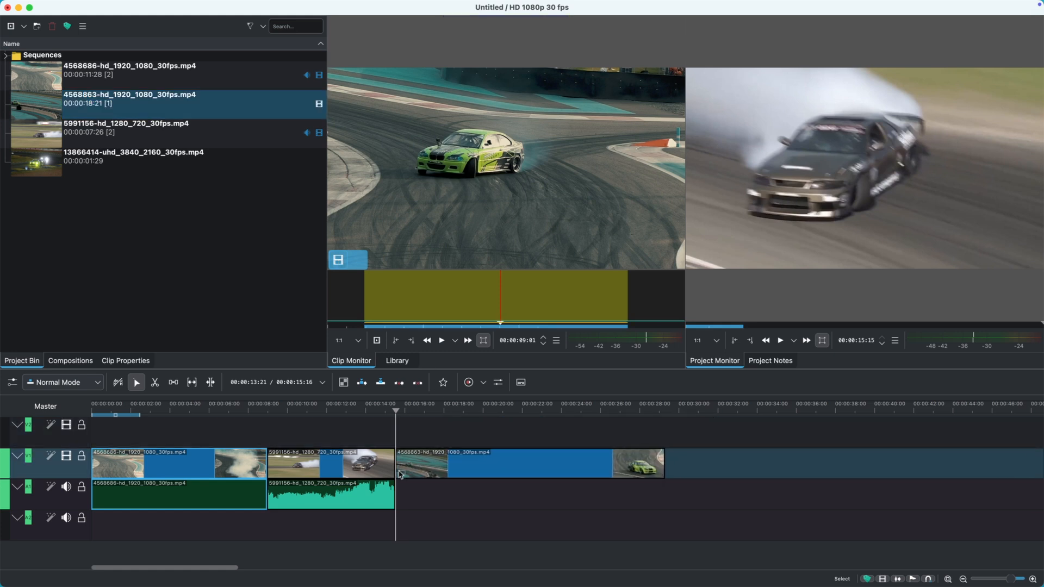
drag(302, 268, 669, 456)
click(139, 162)
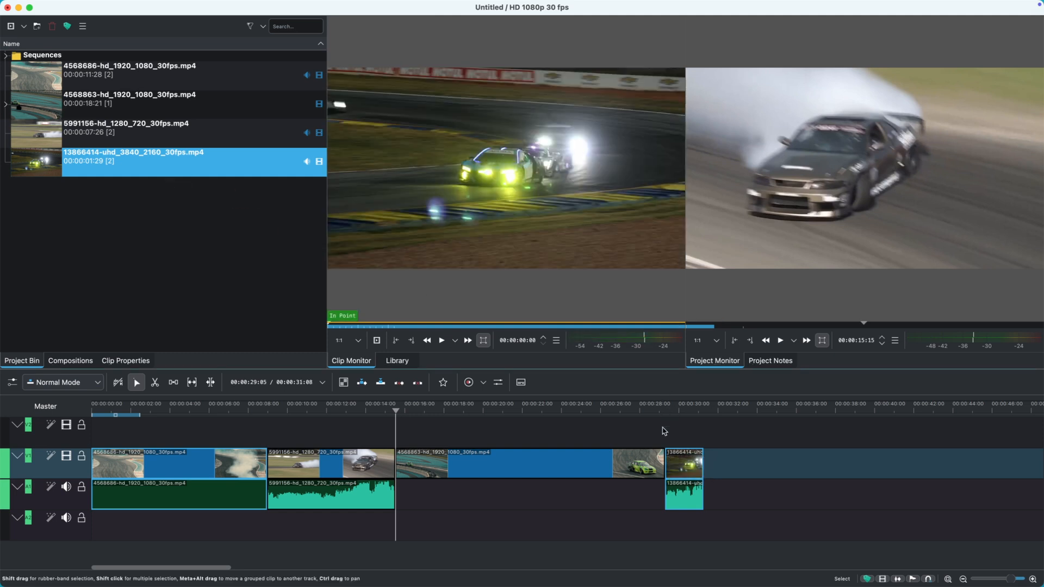
Step: Jump the playhead between clip edges to the timeline start and remove the video-only 4568863-hd_1920_1080_30fps.mp4 clip
click(662, 427)
key(alt+Left)
key(alt+Right)
key(alt+Right)
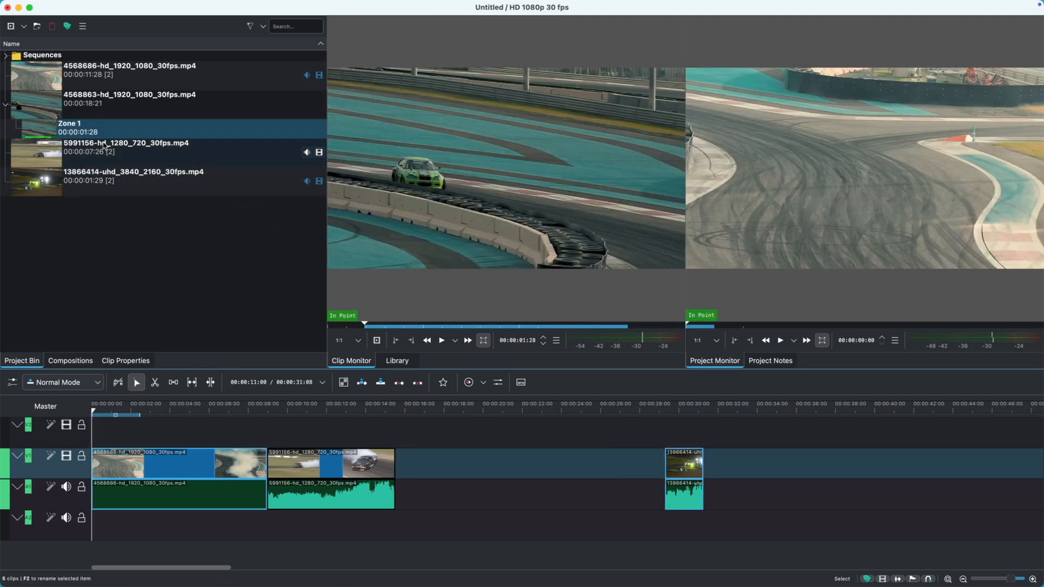
Step: Place the marked section of 4568863-hd_1920_1080_30fps.mp4 with audio after the second clip and move the 13866414-uhd_3840_2160_30fps.mp4 clip directly behind it
click(104, 133)
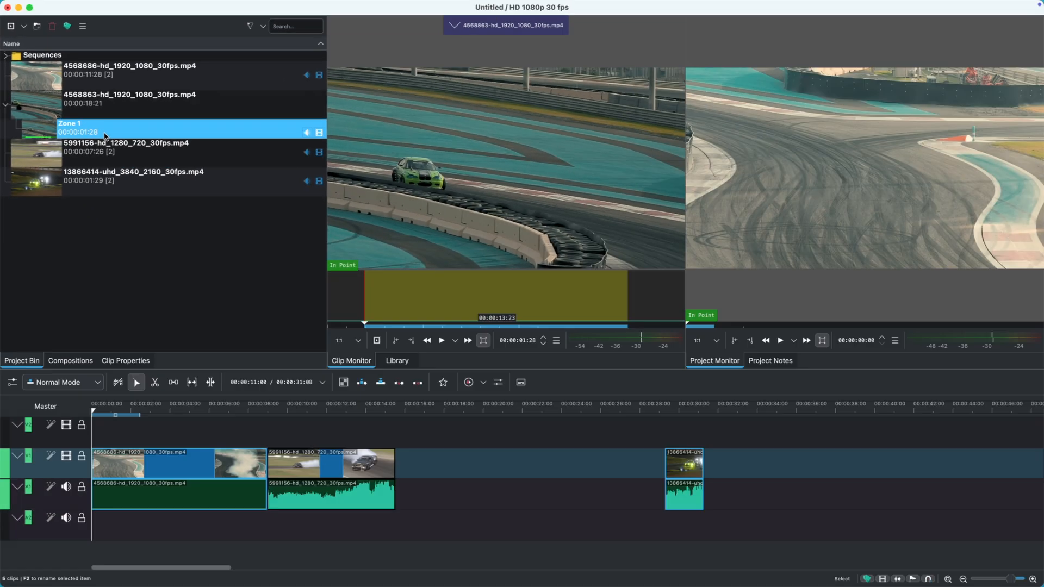
drag(303, 309, 599, 475)
drag(207, 191, 439, 438)
click(684, 467)
drag(725, 476, 773, 468)
drag(587, 424, 544, 463)
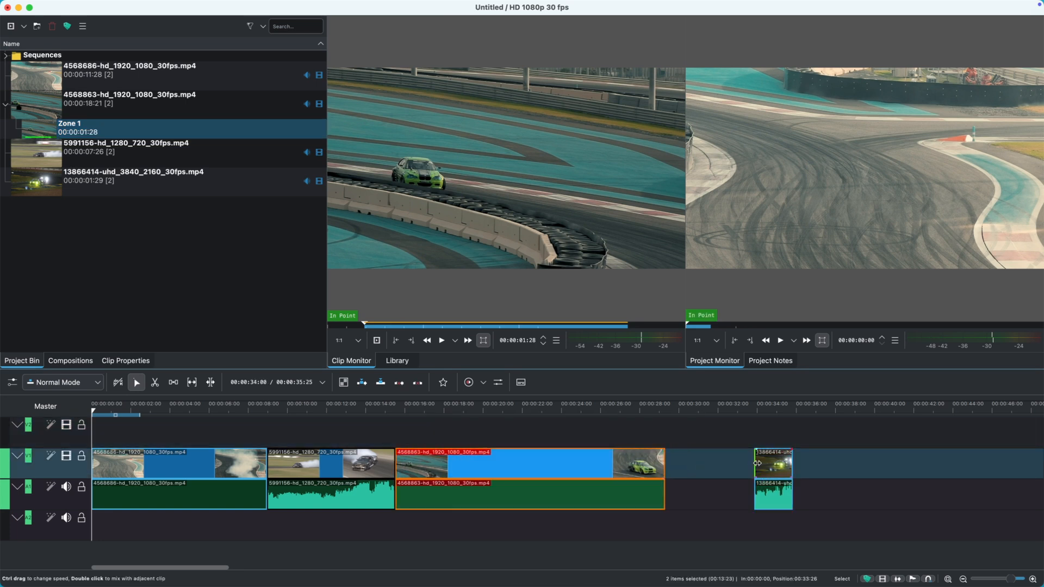
drag(756, 463, 668, 463)
Step: Play the timeline briefly from about 00:00:16:15, within the third clip
click(415, 413)
key(space)
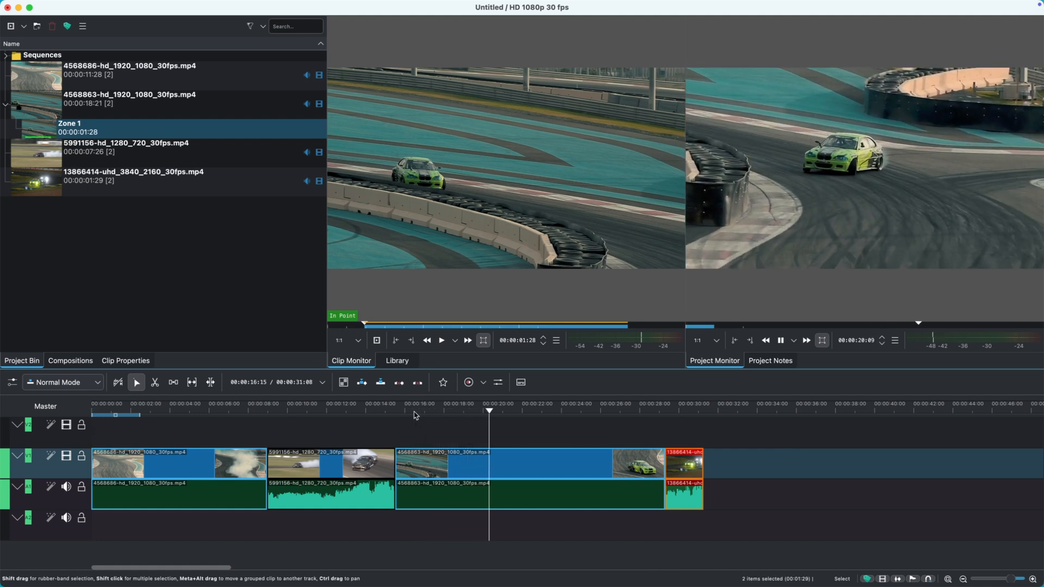
key(space)
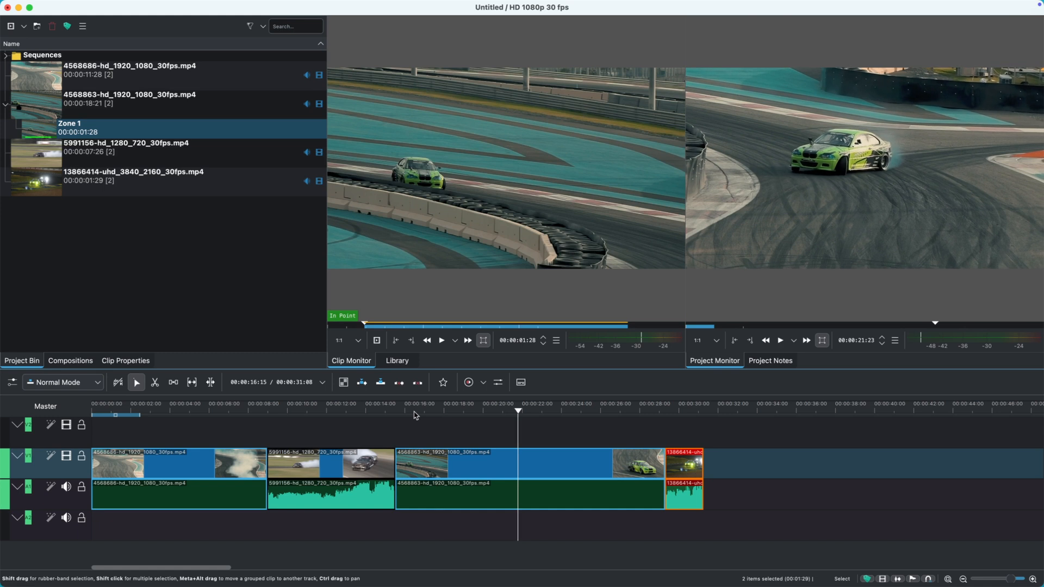
Step: Fit the whole project in the timeline view, zoom in to level 19, and zoom back out to level 17
click(948, 580)
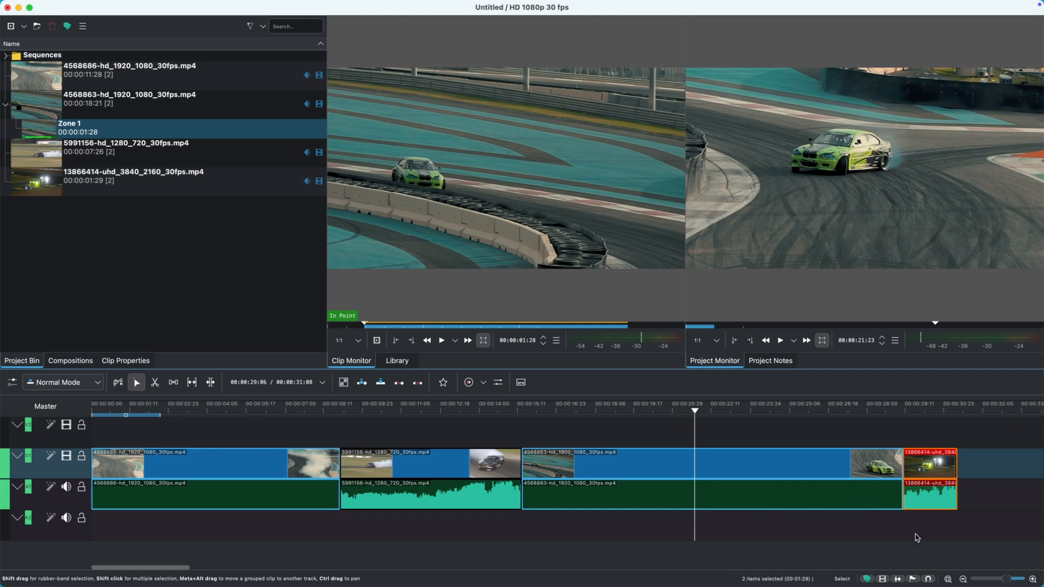
click(1032, 580)
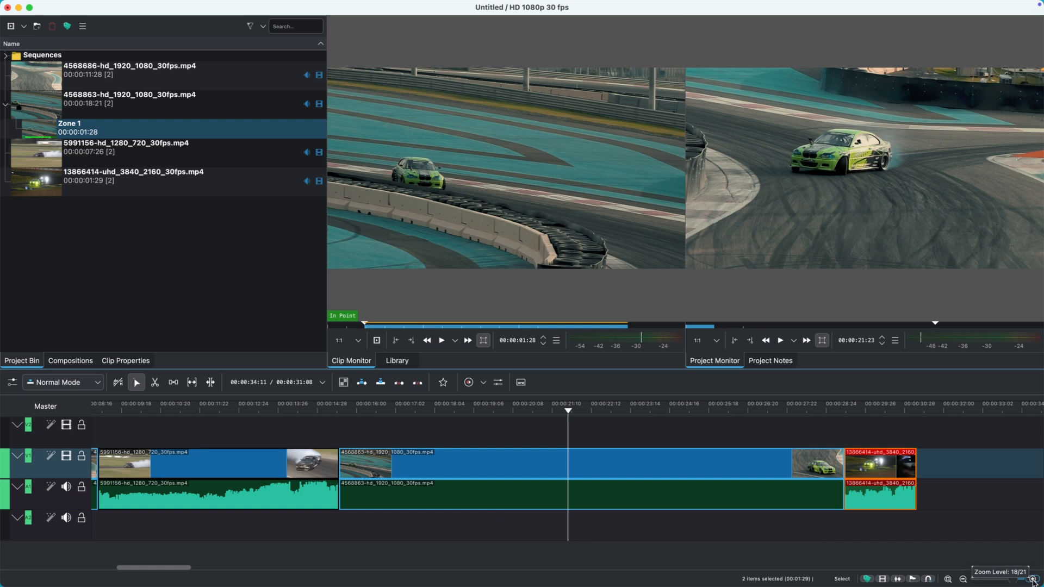
click(1033, 579)
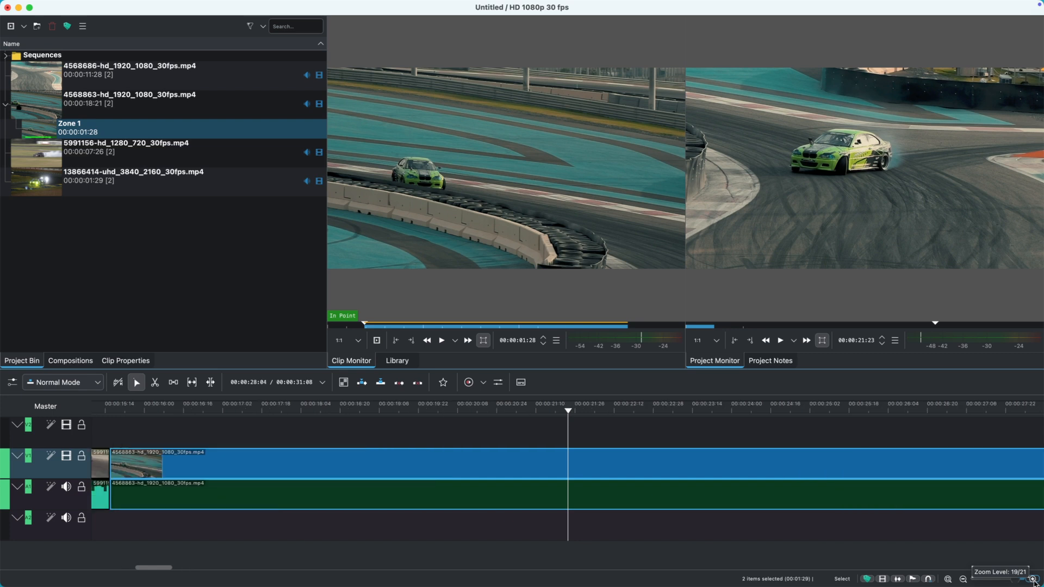
click(963, 581)
click(964, 580)
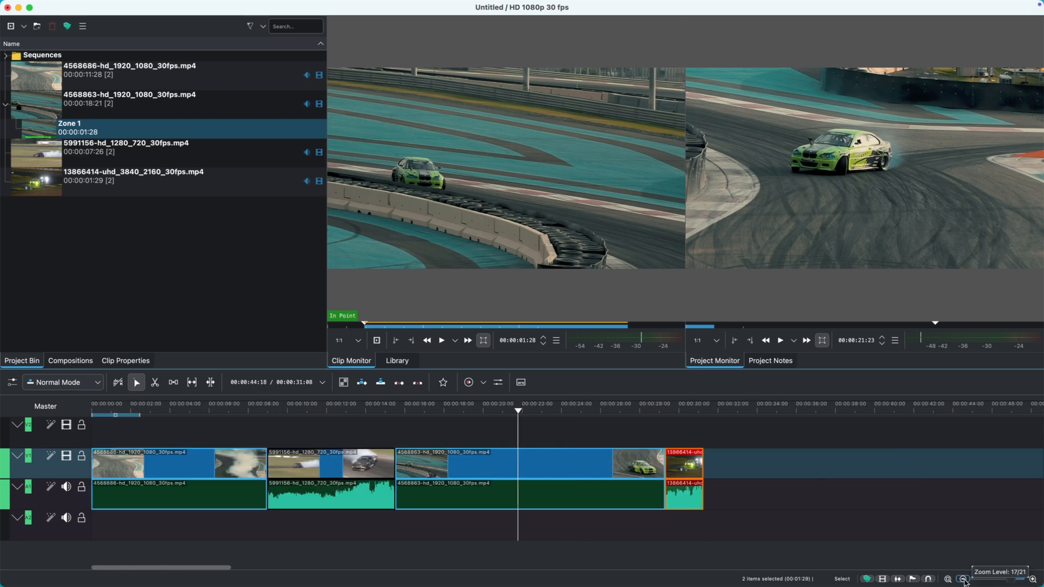
Step: Add a fade-out at the end of the last clip, 13866414-uhd_3840_2160_30fps.mp4, extending it toward the clip's start
click(963, 581)
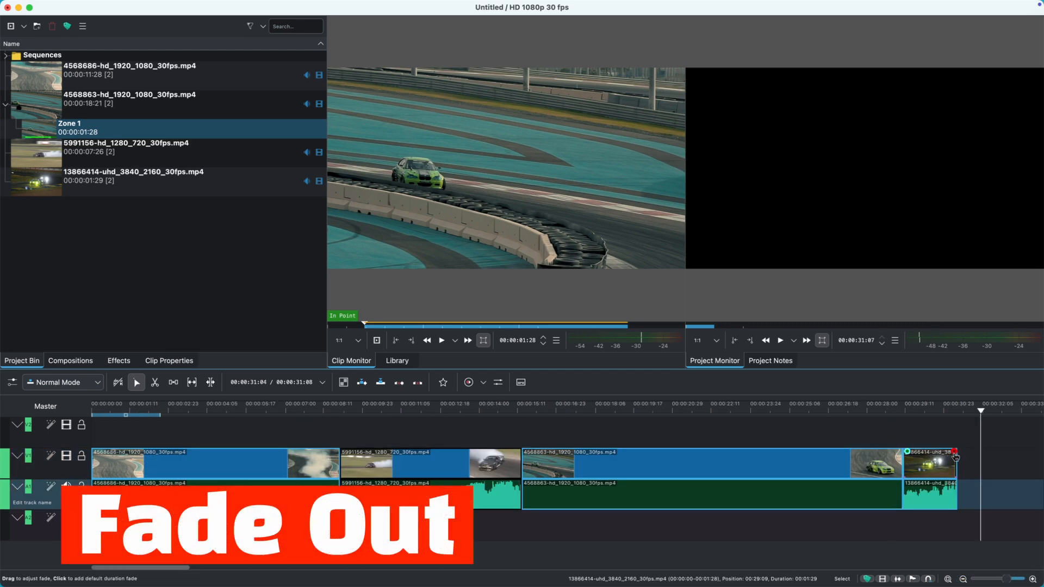
click(933, 435)
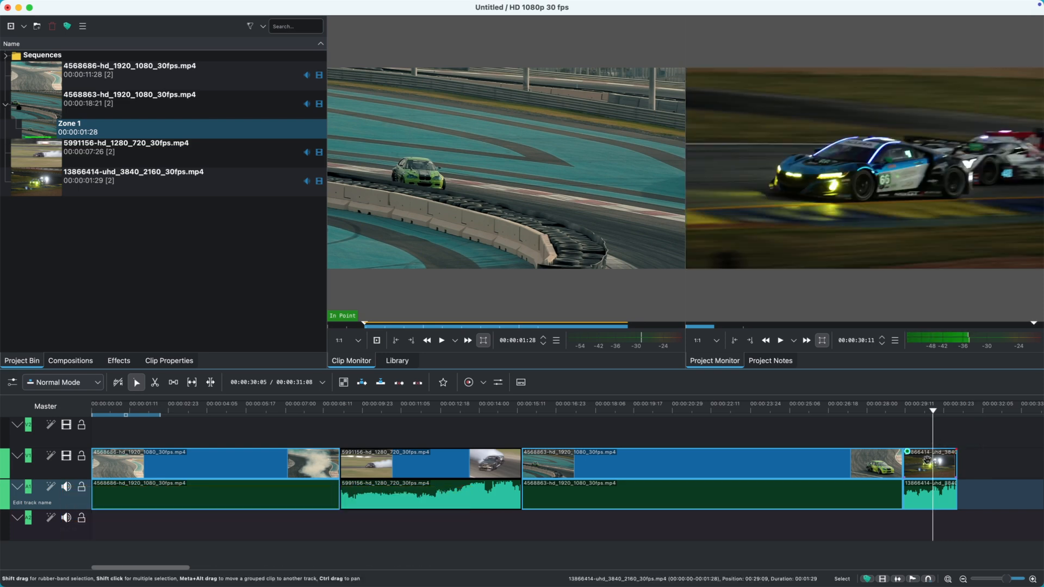
click(926, 463)
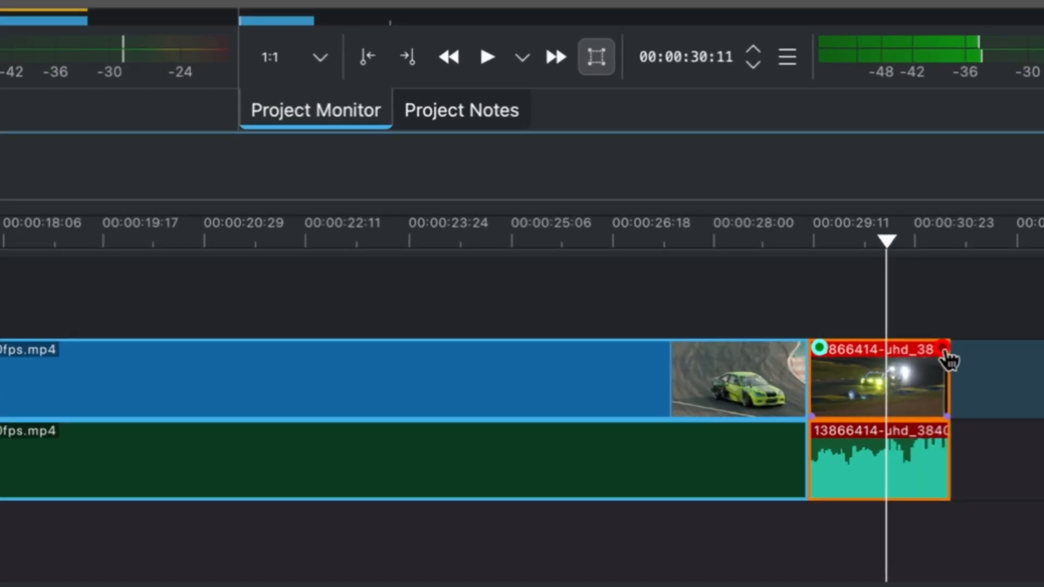
mouse_move(945, 352)
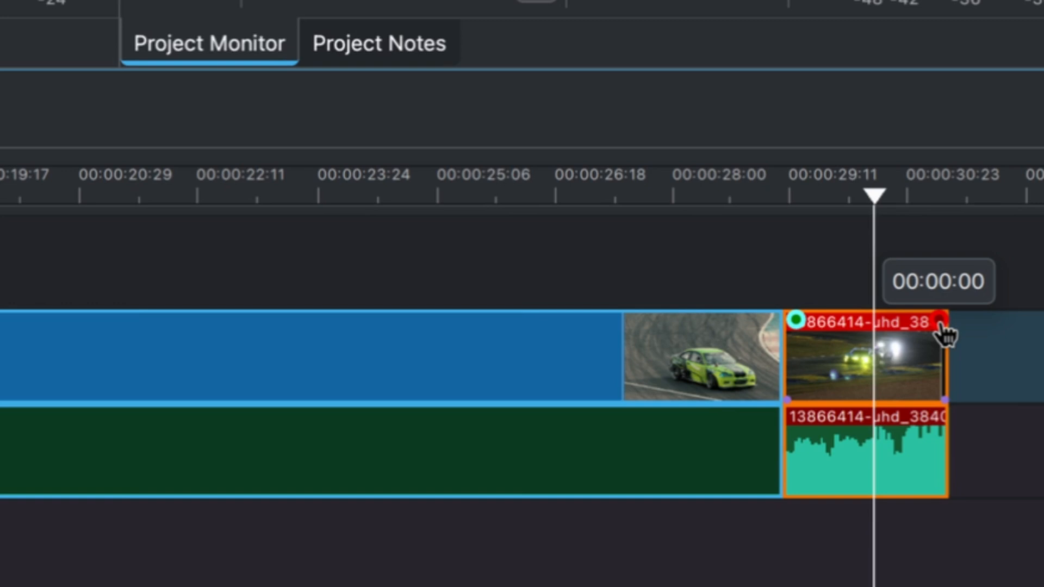
drag(943, 334, 866, 333)
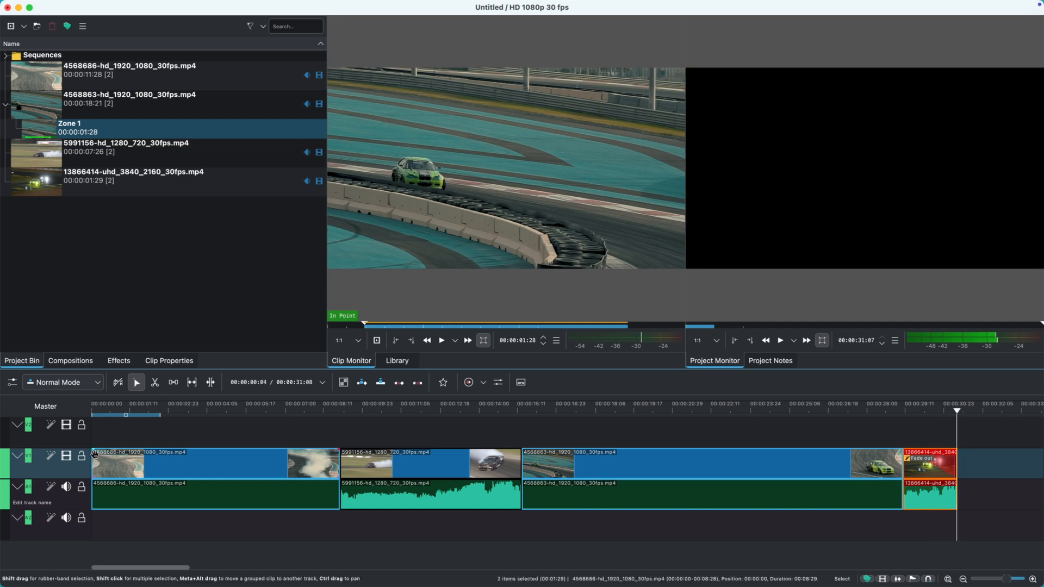
Step: Undo a default fade-in on the first clip and give its start a fade-in of about 00:01:04 instead
click(97, 454)
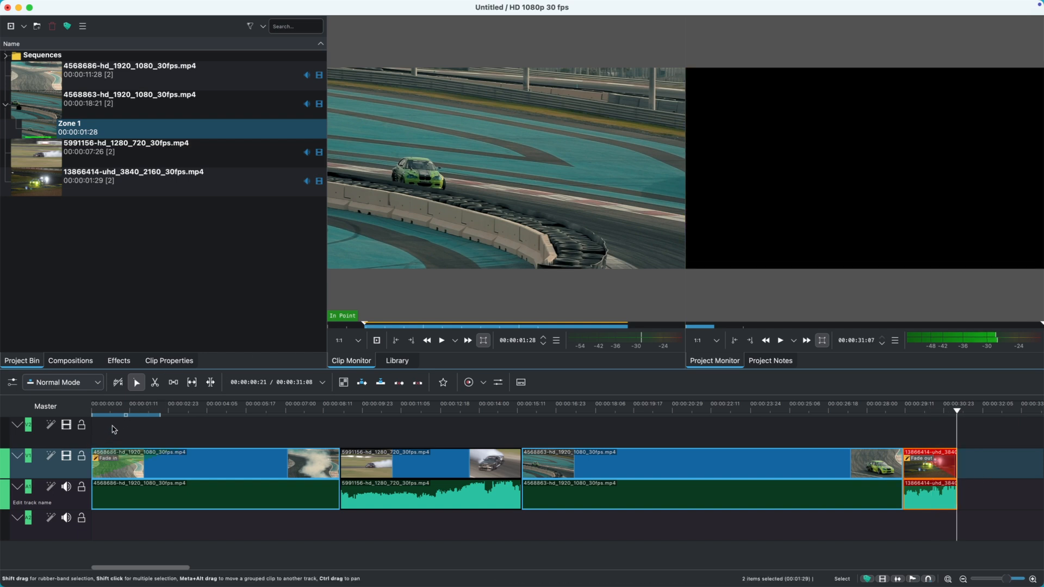
key(super+z)
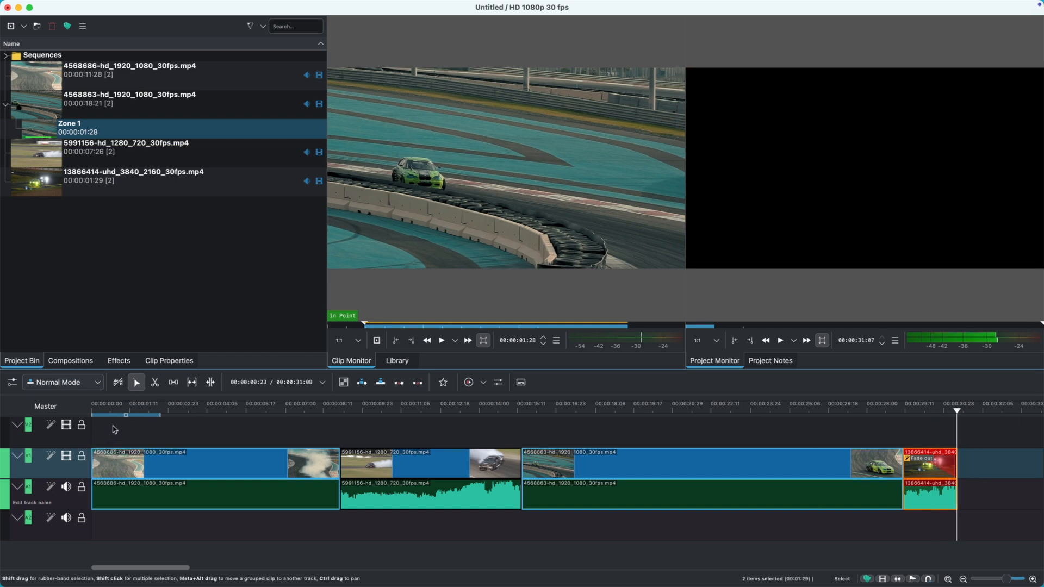
click(96, 454)
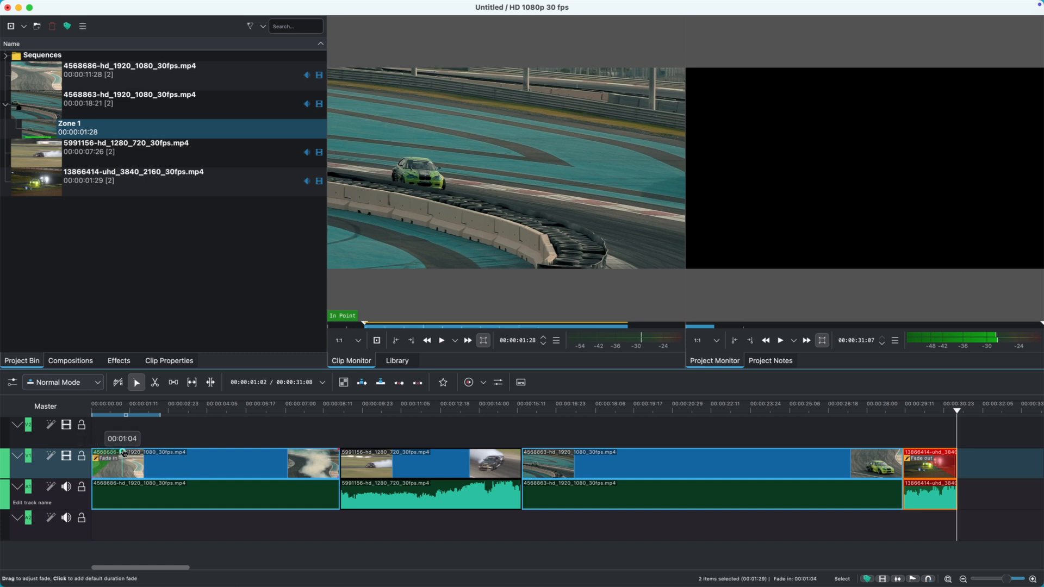
click(151, 411)
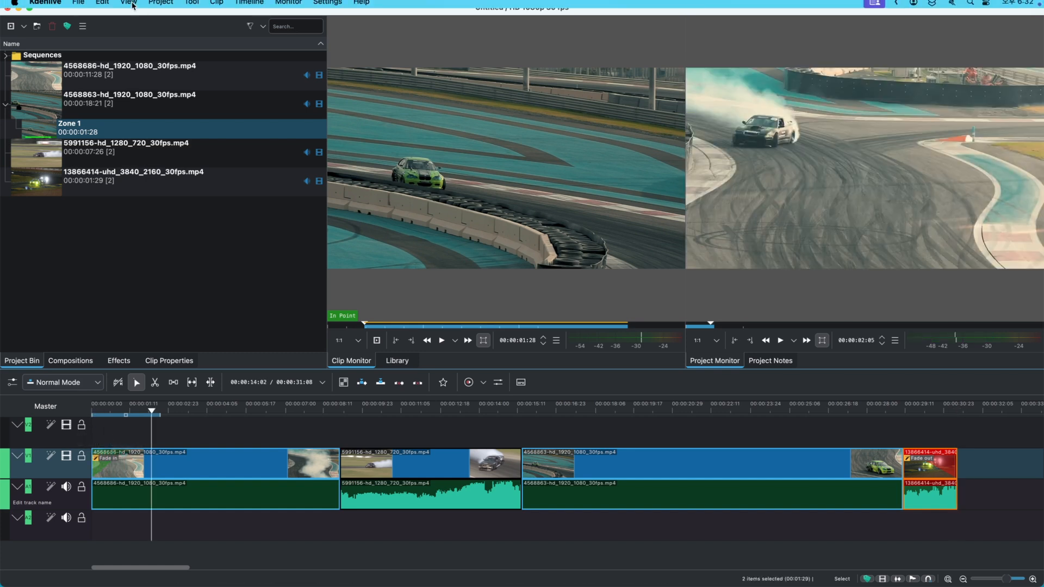
Step: Show the effect settings of the last clip and toggle Fade to Black for its Fade out effect
click(131, 7)
click(132, 172)
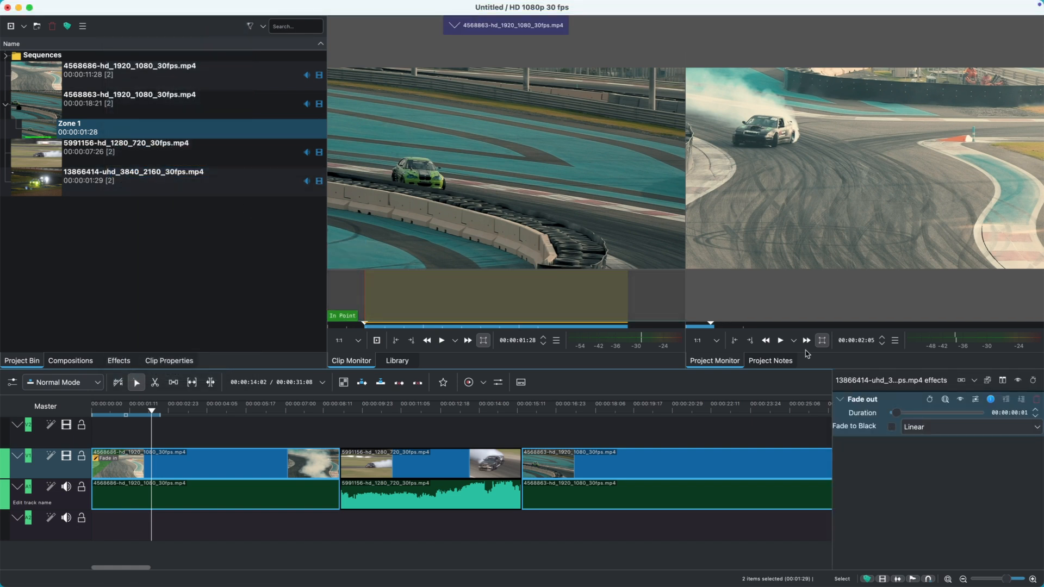
click(891, 427)
click(922, 429)
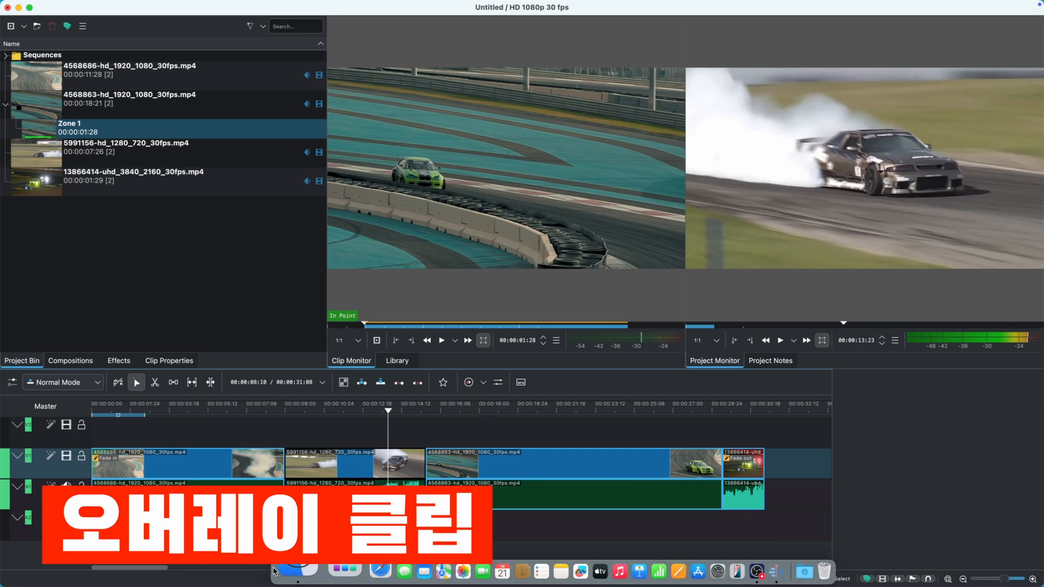
Step: Import 13866390-uhd_3840_2160_30fps.mp4 from the Downloads folder and place it on the upper video track, starting at 00:00:13:23
click(283, 572)
click(144, 324)
drag(306, 262, 491, 245)
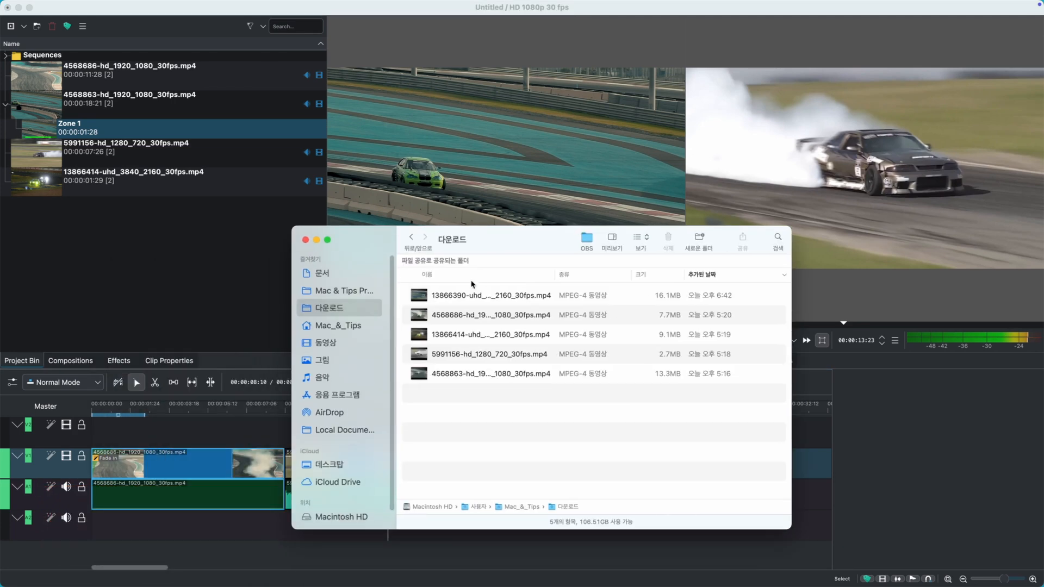
drag(465, 299, 196, 254)
click(314, 239)
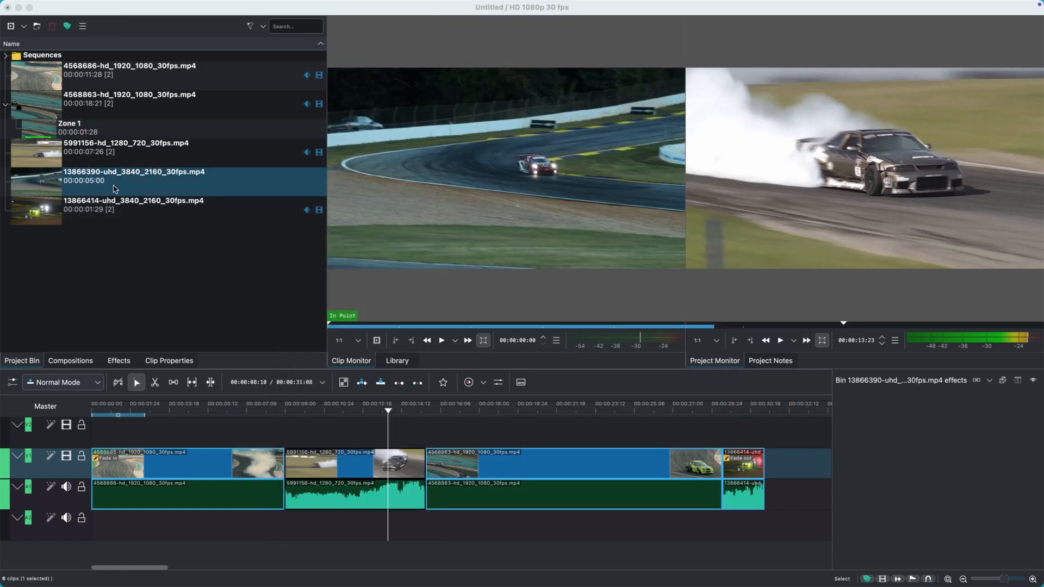
drag(115, 188, 409, 440)
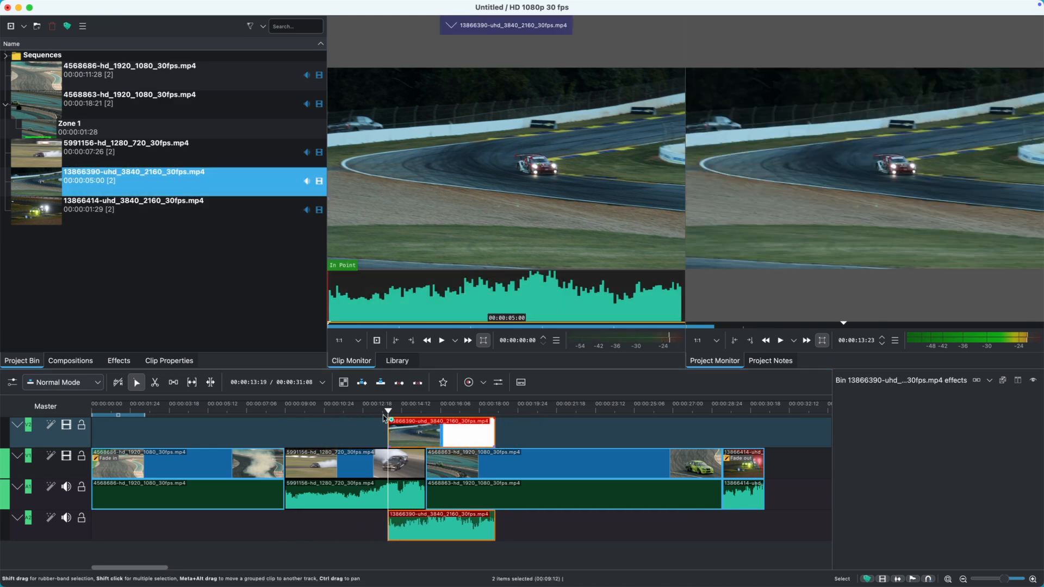
click(379, 413)
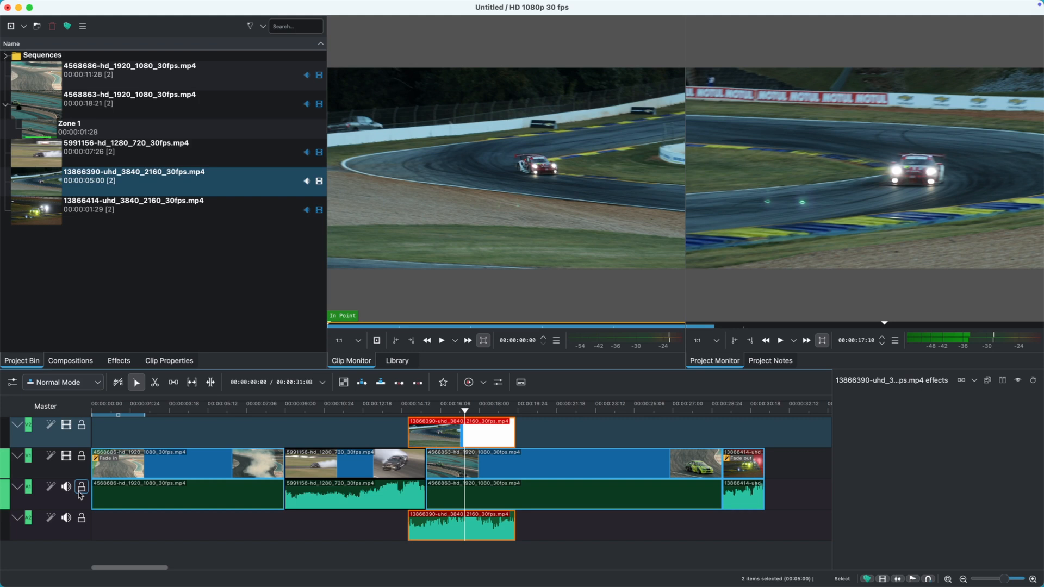
Step: Lock audio tracks A1 and A2 and play the timeline from just before the overlay clip
click(81, 488)
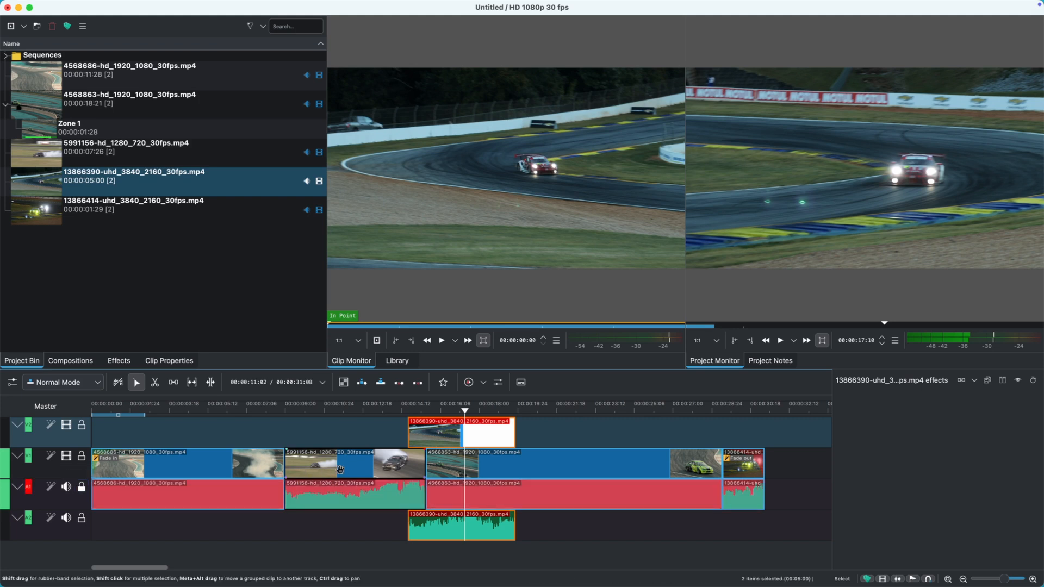
click(81, 518)
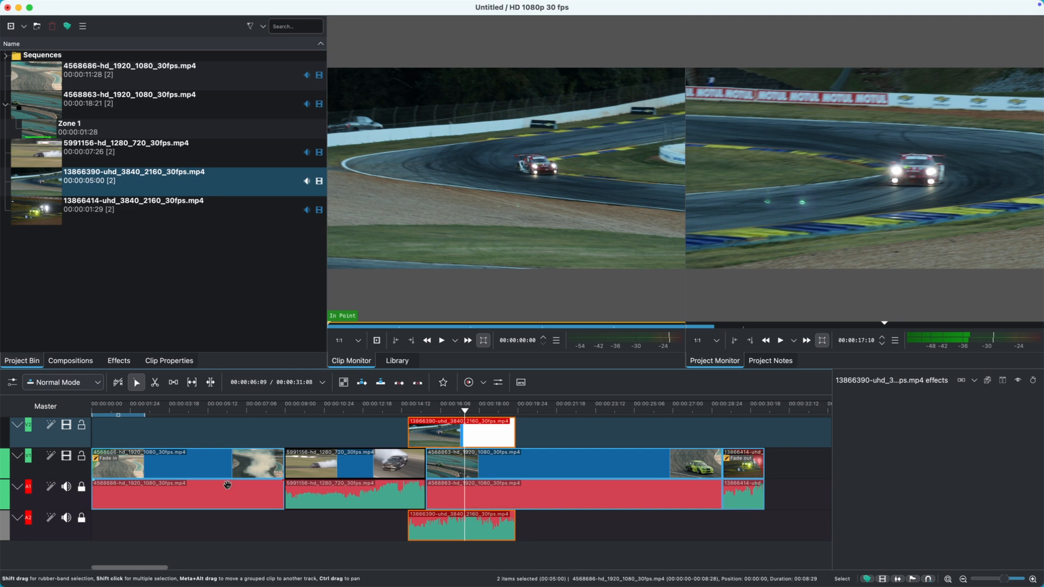
click(395, 413)
key(space)
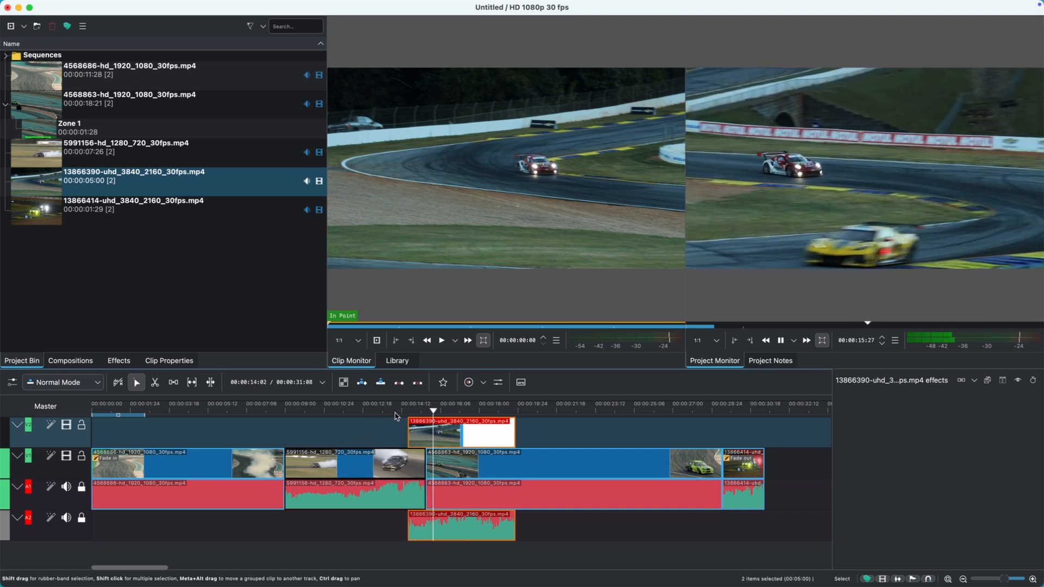
key(space)
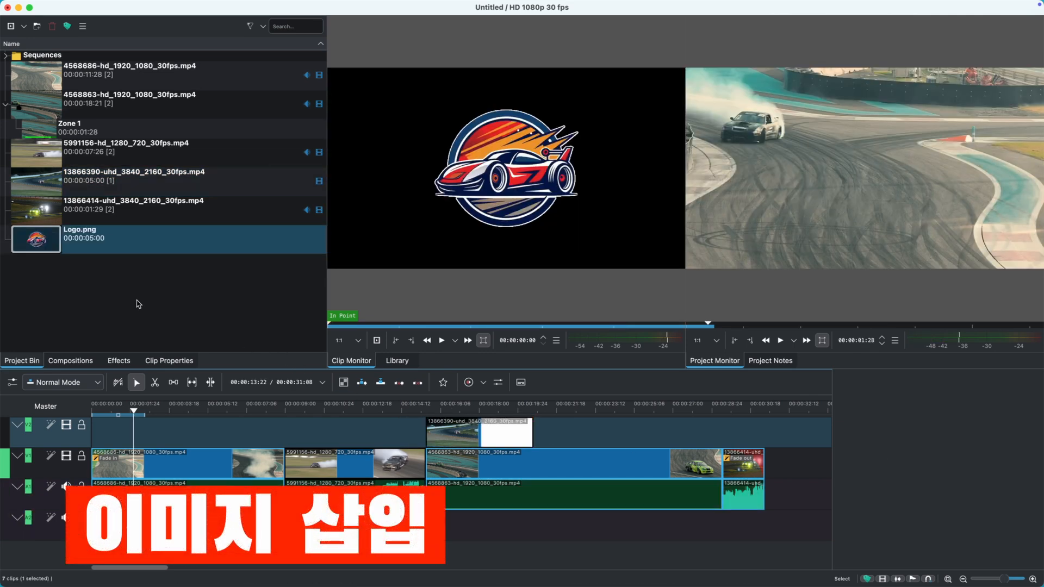
Step: Place Logo.png at the start of the upper video track and add the Transform effect to it
drag(93, 251, 114, 433)
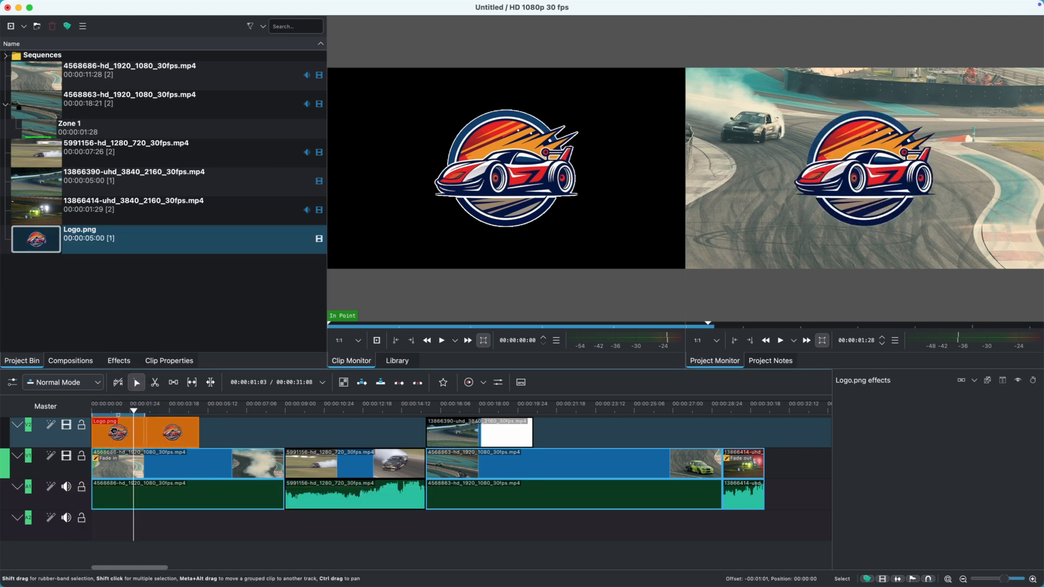
click(100, 416)
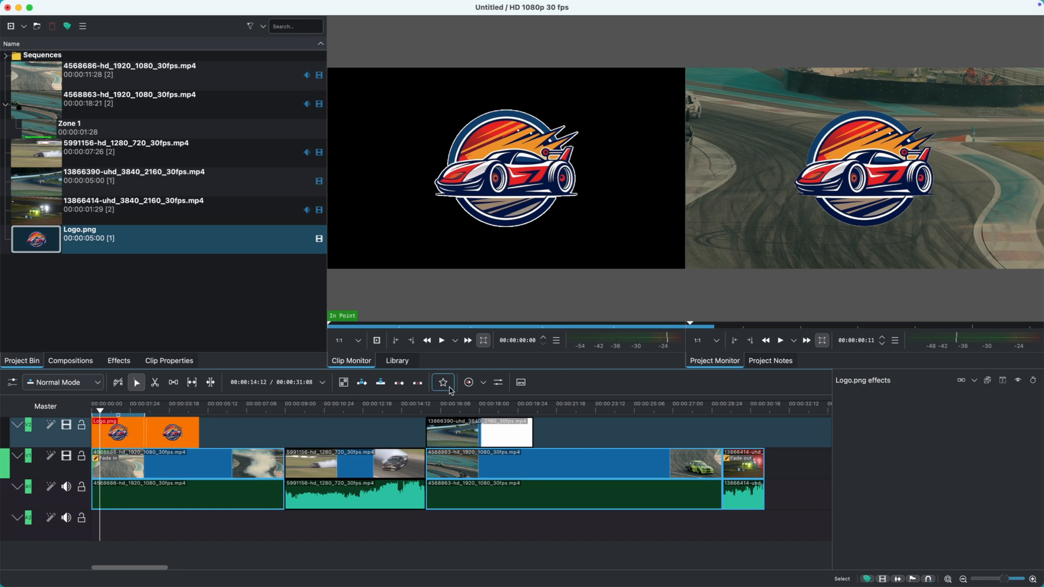
click(442, 382)
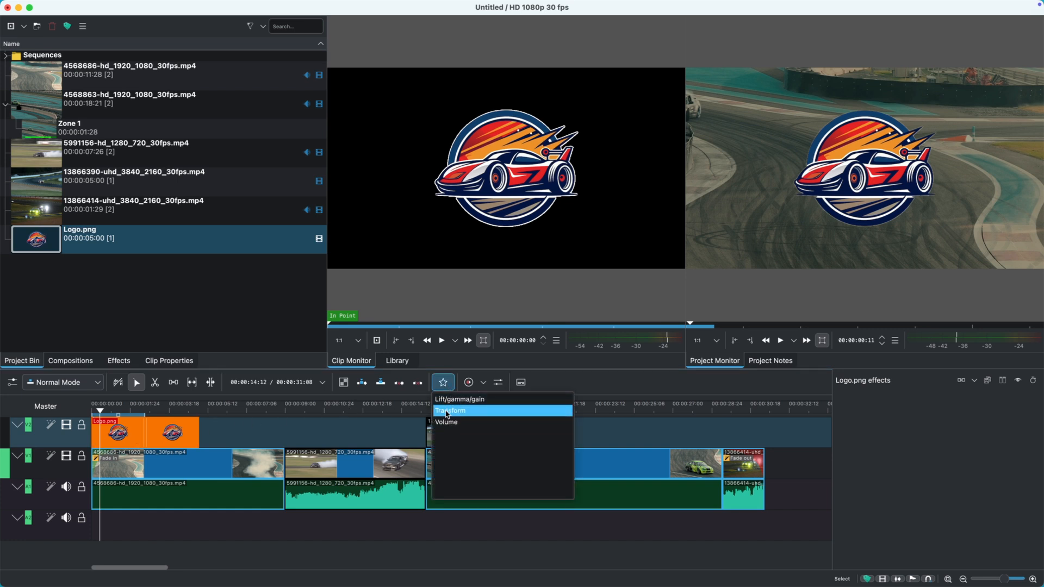
click(447, 411)
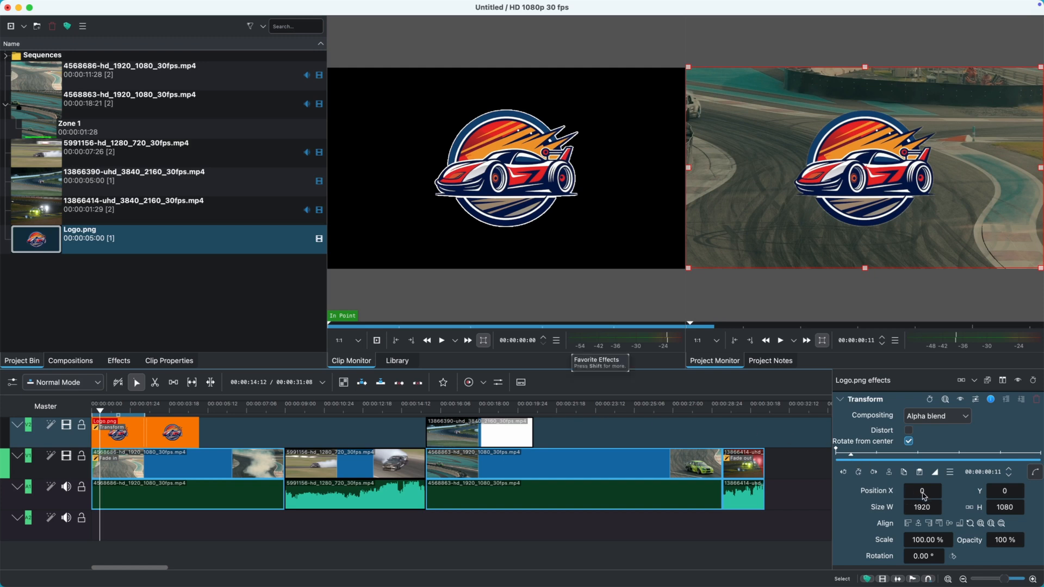
Step: Try shifting the logo to Position X 60 and Y 140, and bring it back to the horizontal and vertical center
scroll(922, 496, down, 20)
scroll(922, 496, up, 20)
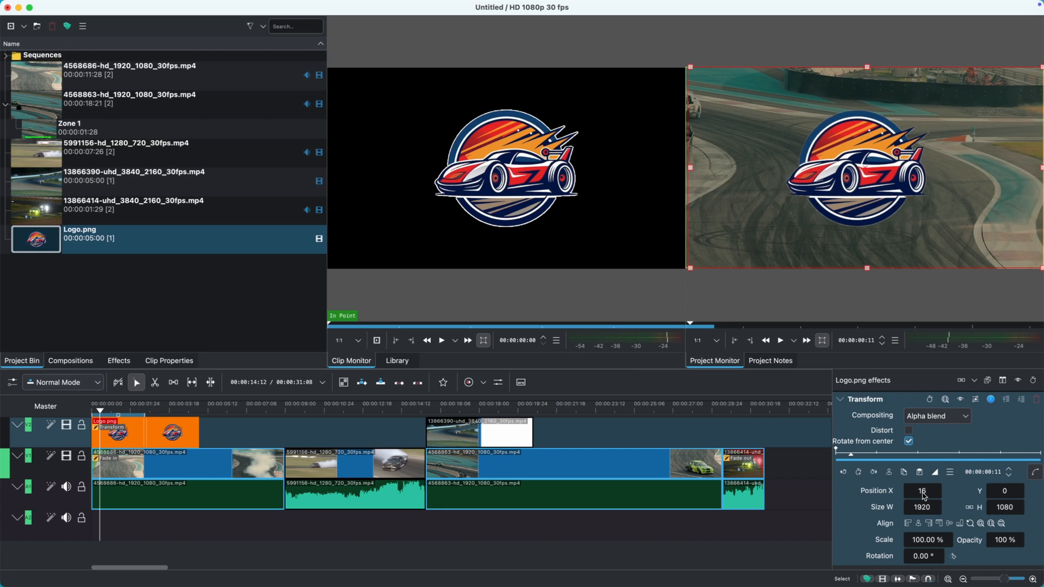
scroll(924, 495, down, 8)
scroll(1010, 496, up, 20)
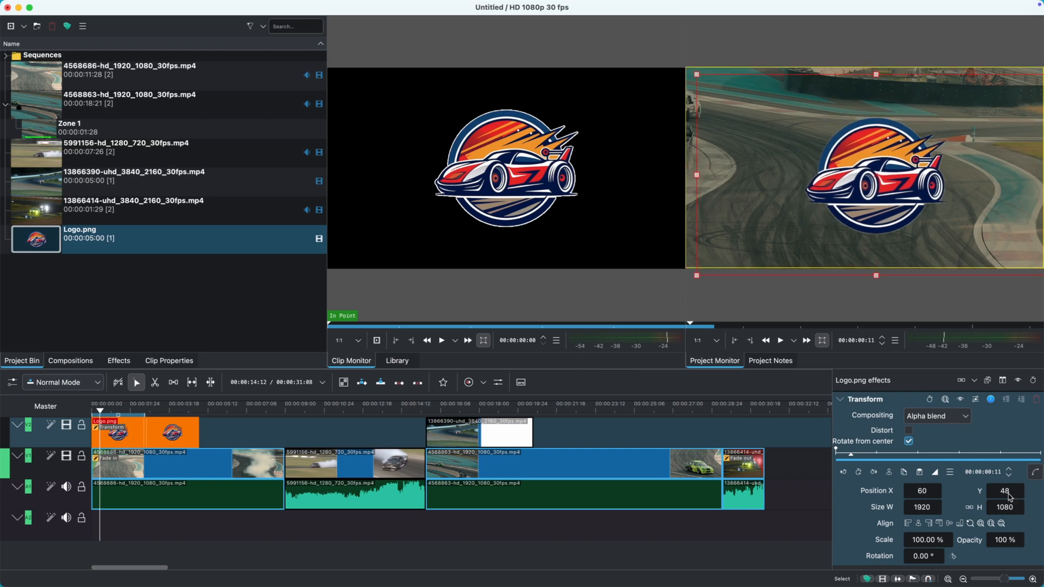
scroll(1009, 497, down, 20)
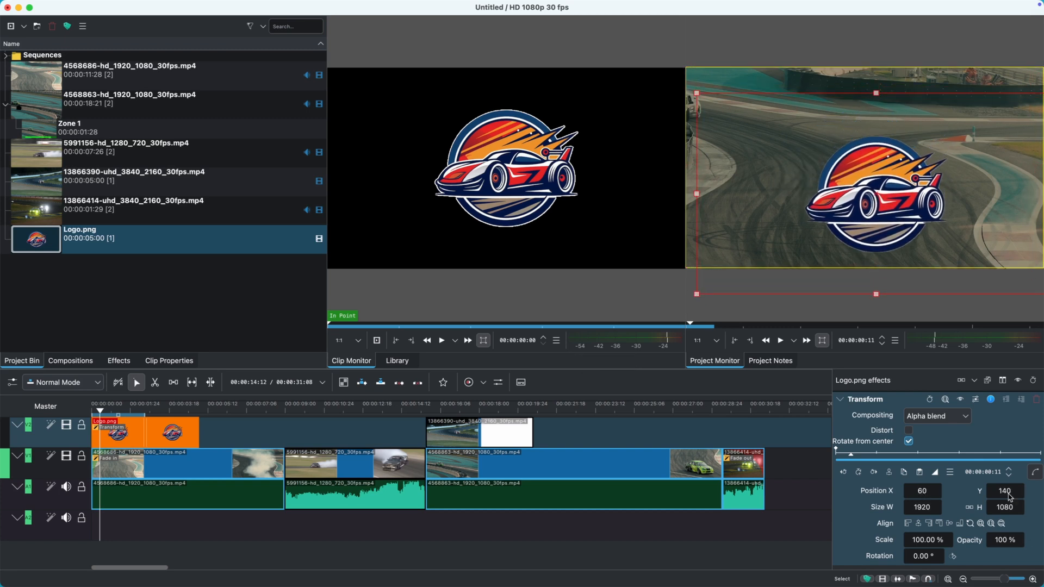
scroll(1009, 496, down, 20)
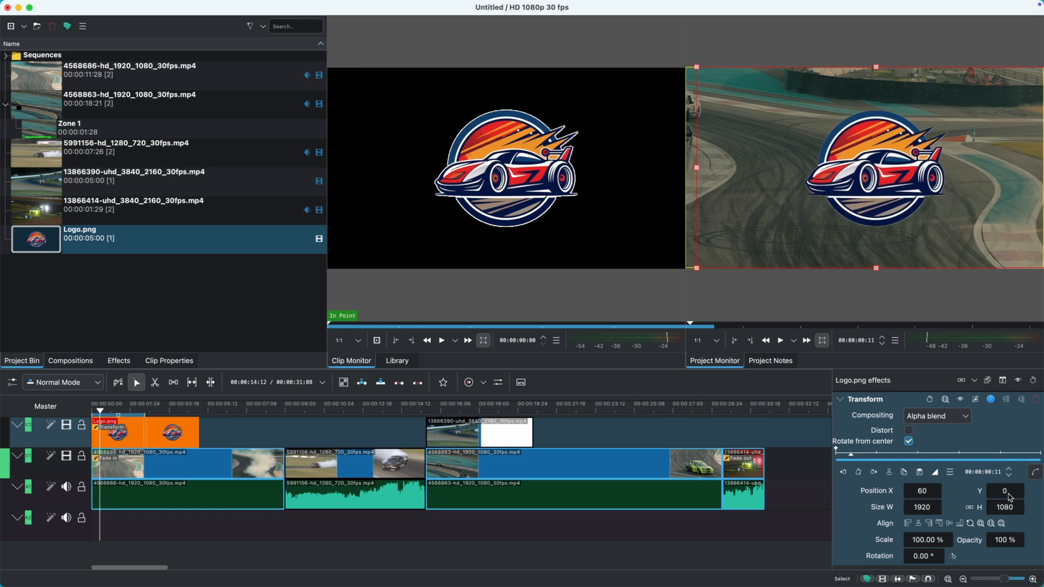
click(919, 524)
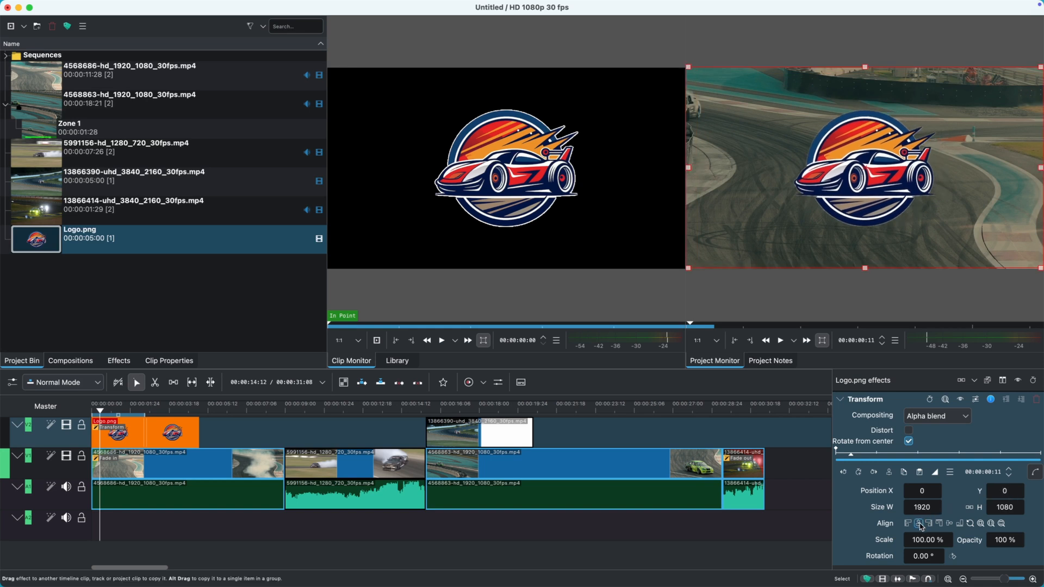
Step: Scale the logo down to 57.50 %, switch it to its original 740 × 740 size, and center it horizontally and vertically
drag(942, 534, 916, 539)
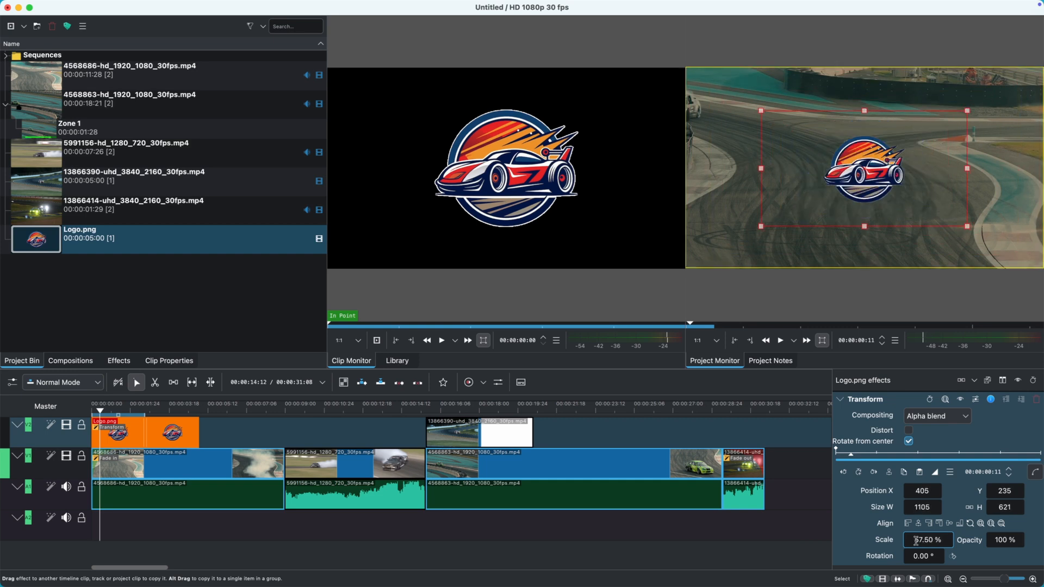
click(970, 523)
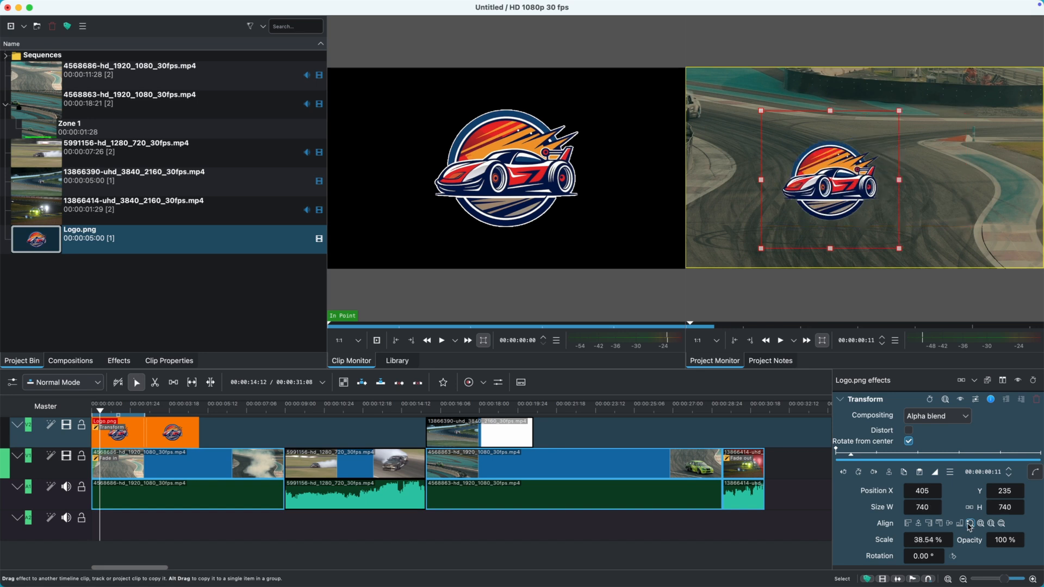
click(921, 525)
click(949, 525)
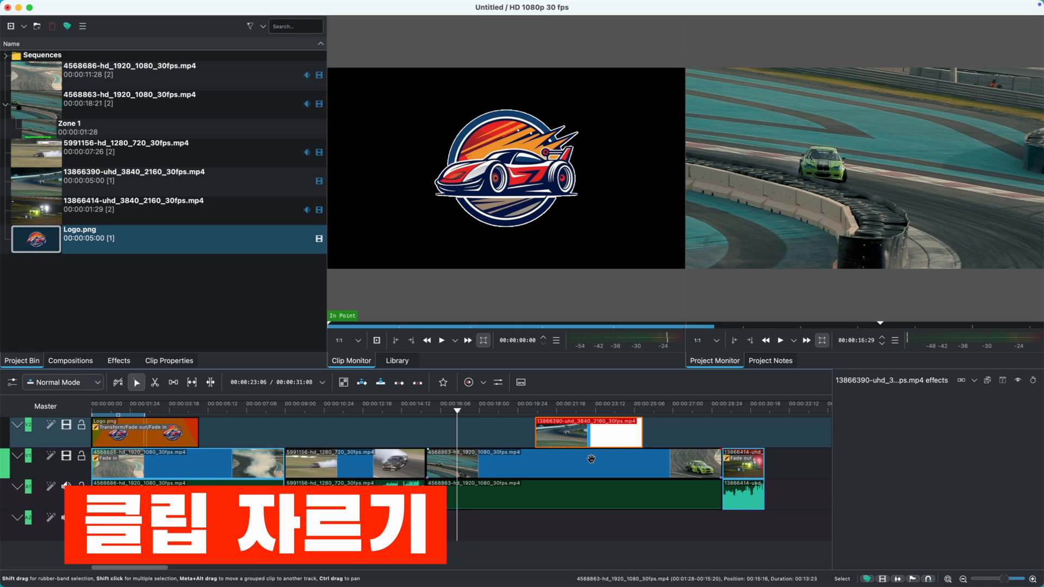
Step: Move the overlay clip further along the upper track and cut the start of the third clip's video at the playhead, 00:00:16:29
drag(590, 445, 625, 447)
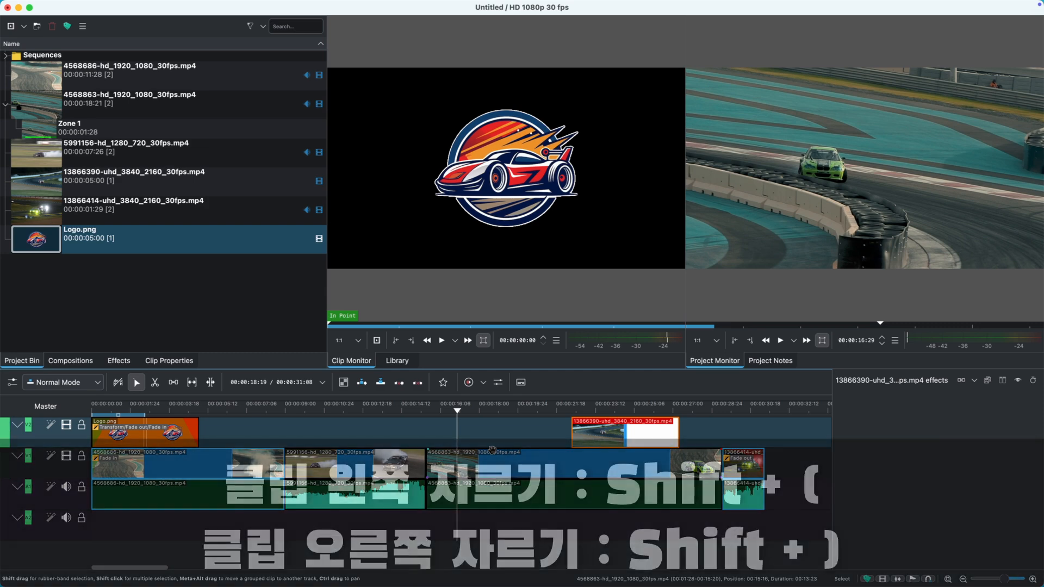
click(492, 452)
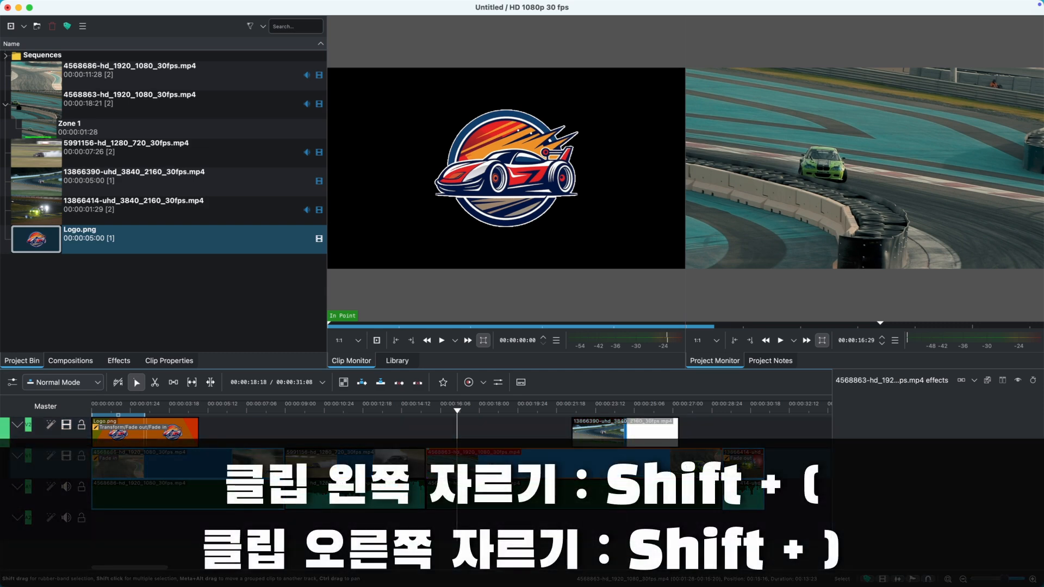
key(Down)
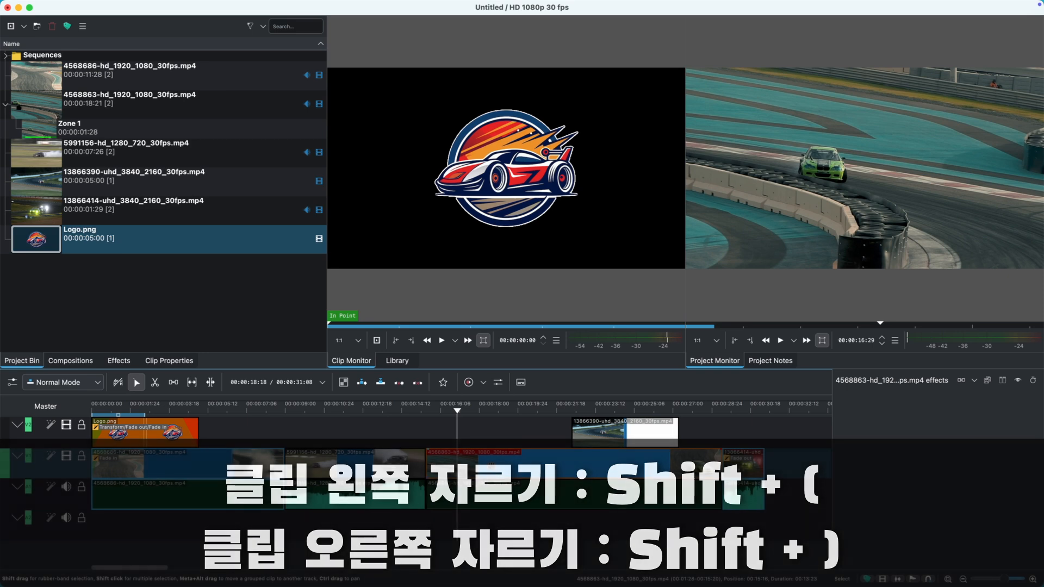
drag(491, 467, 522, 467)
Step: Cut the end of the third clip's video at 00:00:28:01 and delete its separate audio clip
click(695, 412)
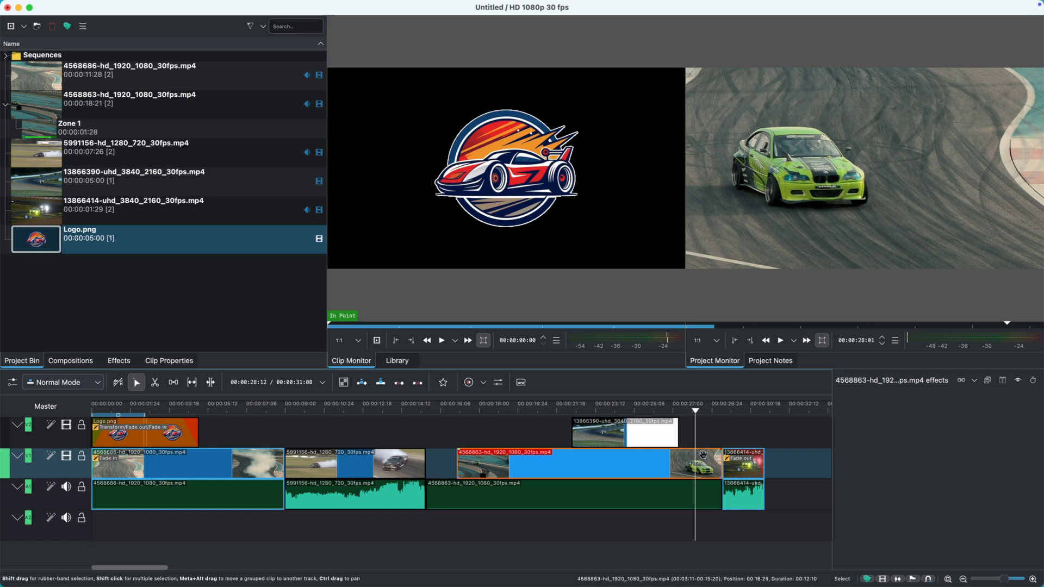
key(parenright)
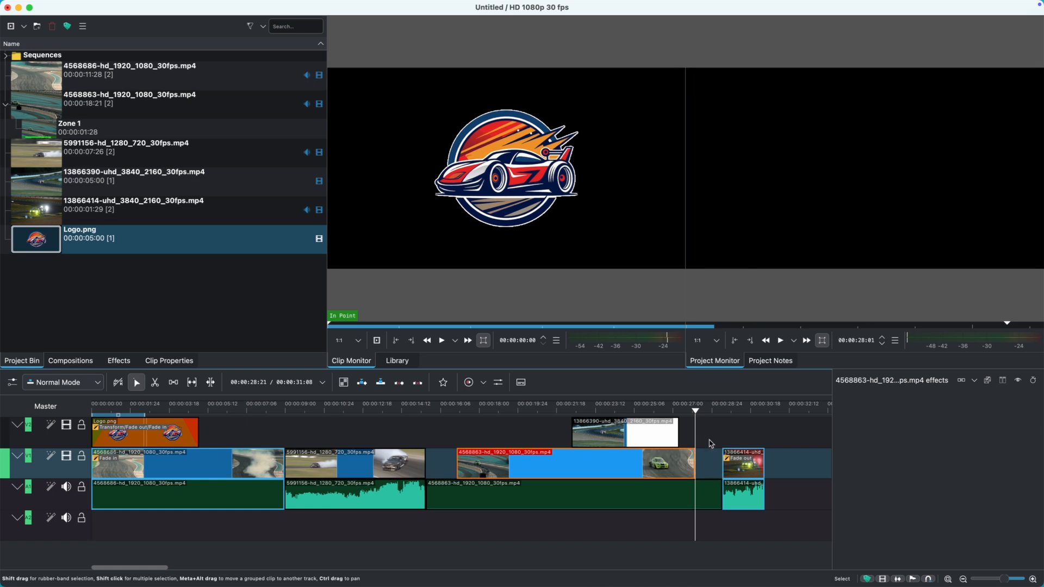
click(504, 495)
key(Delete)
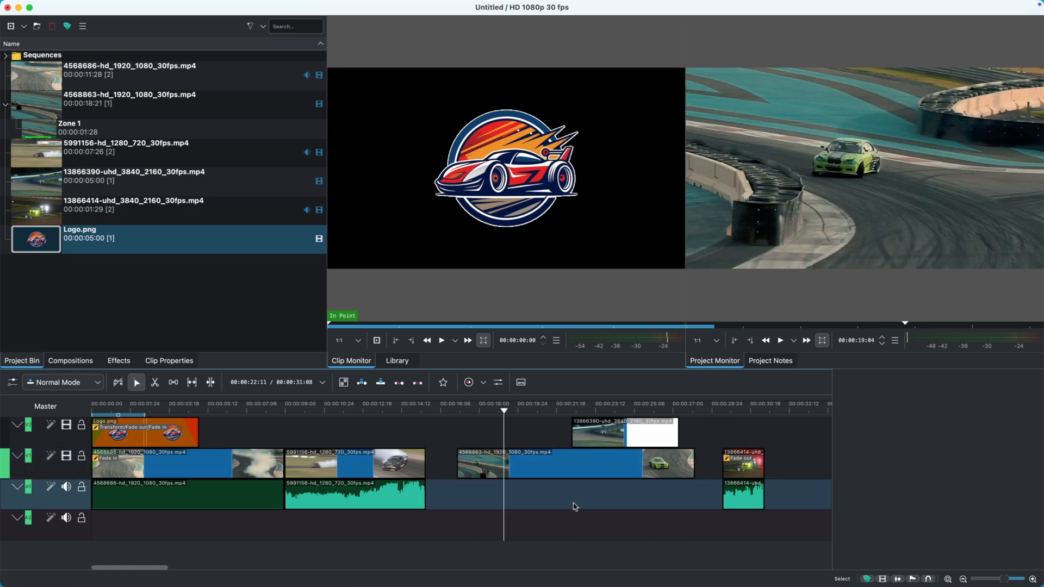
Step: Remove the empty spaces before the third clip and before the last clip on the timeline
click(445, 468)
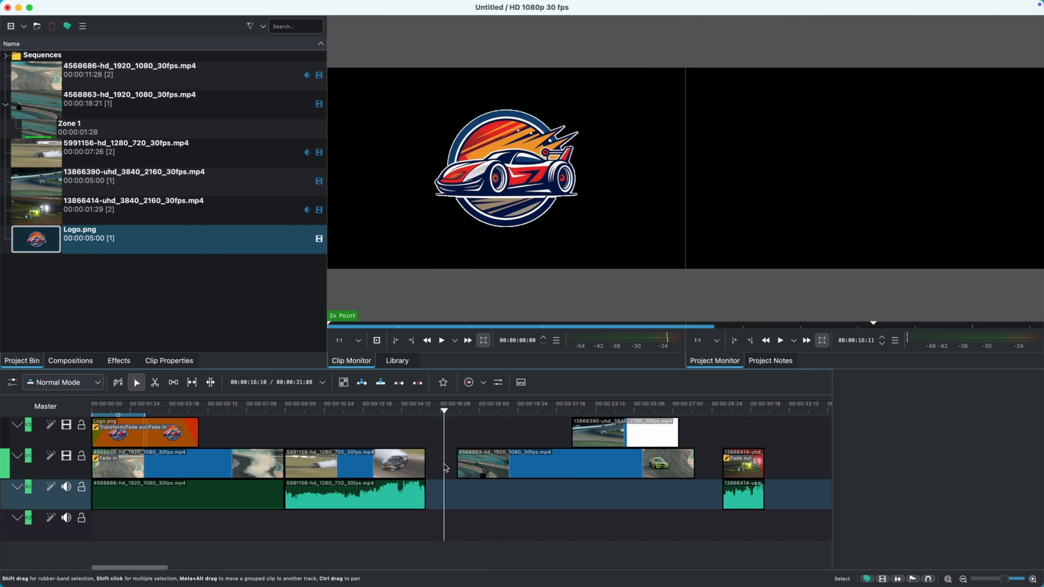
click(437, 468)
right_click(437, 468)
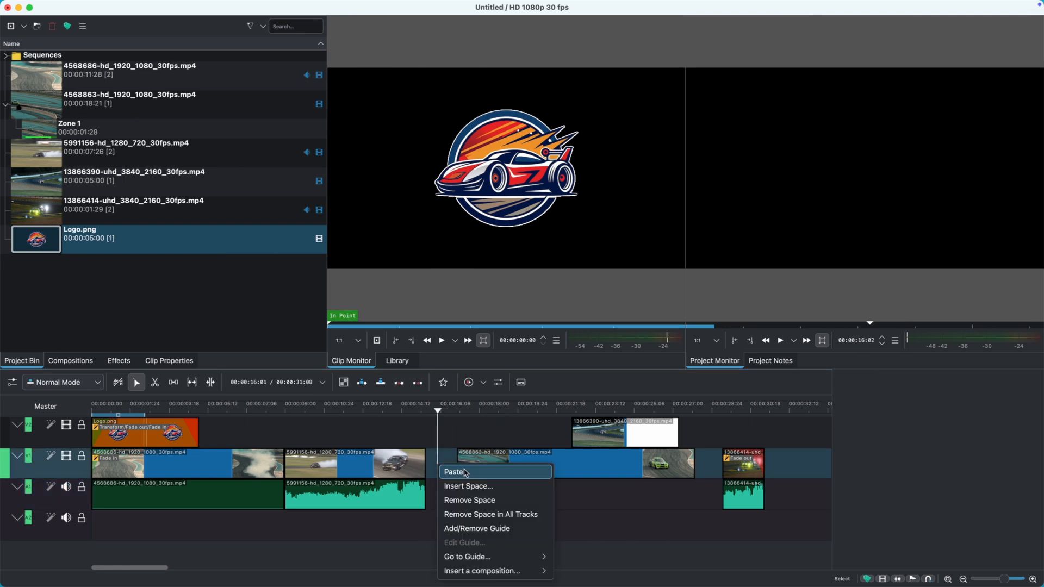
click(467, 500)
click(676, 468)
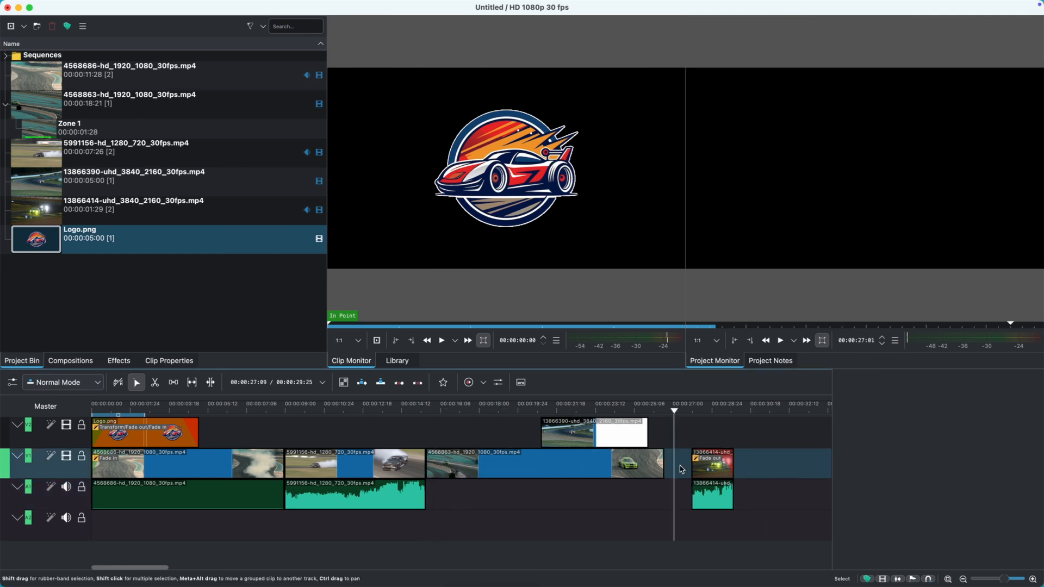
right_click(681, 468)
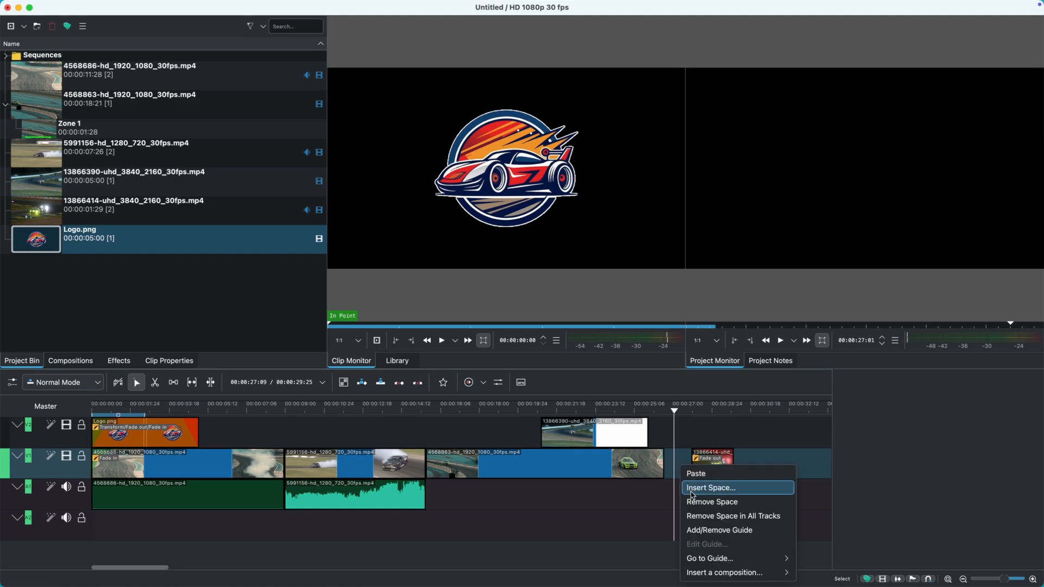
click(696, 516)
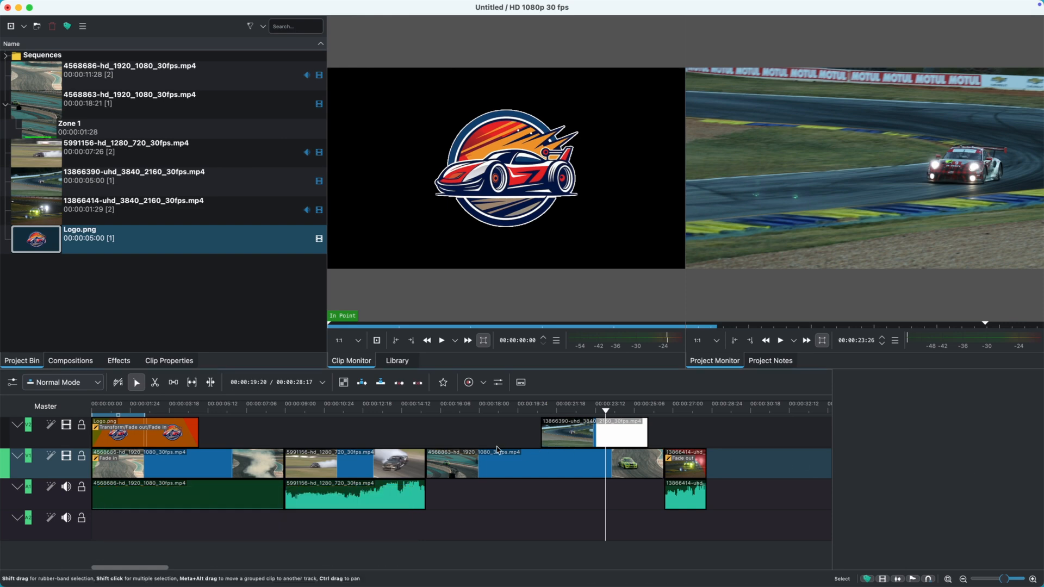
Step: Try a mix transition between the second and third video clips, undo and redo it, and select it for its settings
click(408, 462)
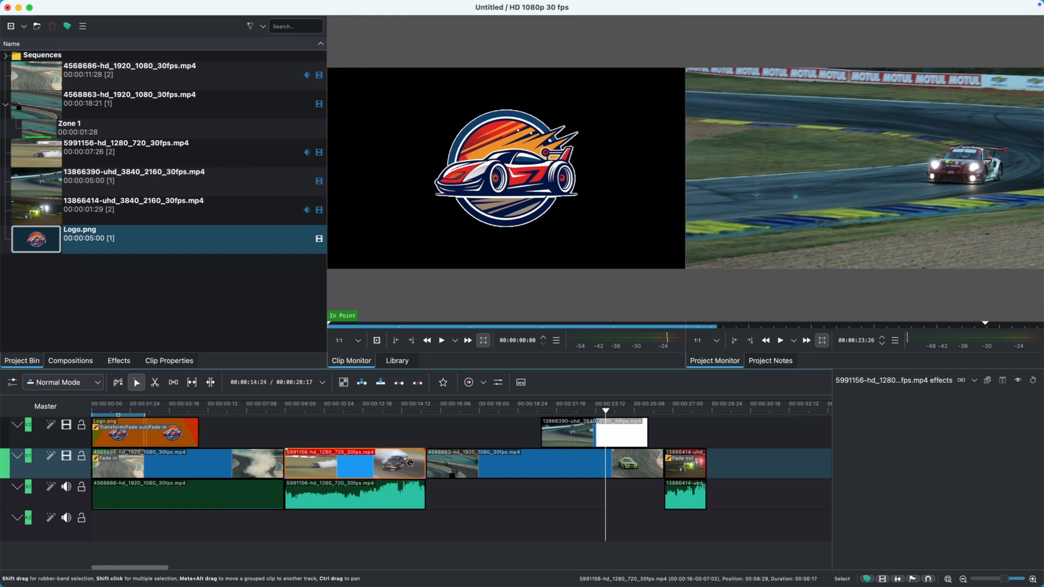
shift+click(467, 455)
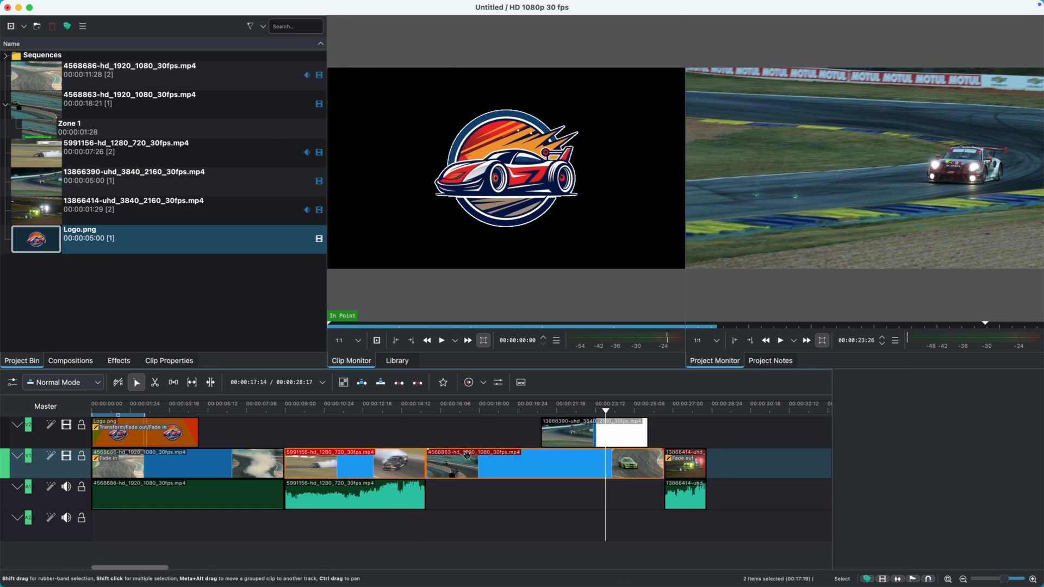
click(345, 389)
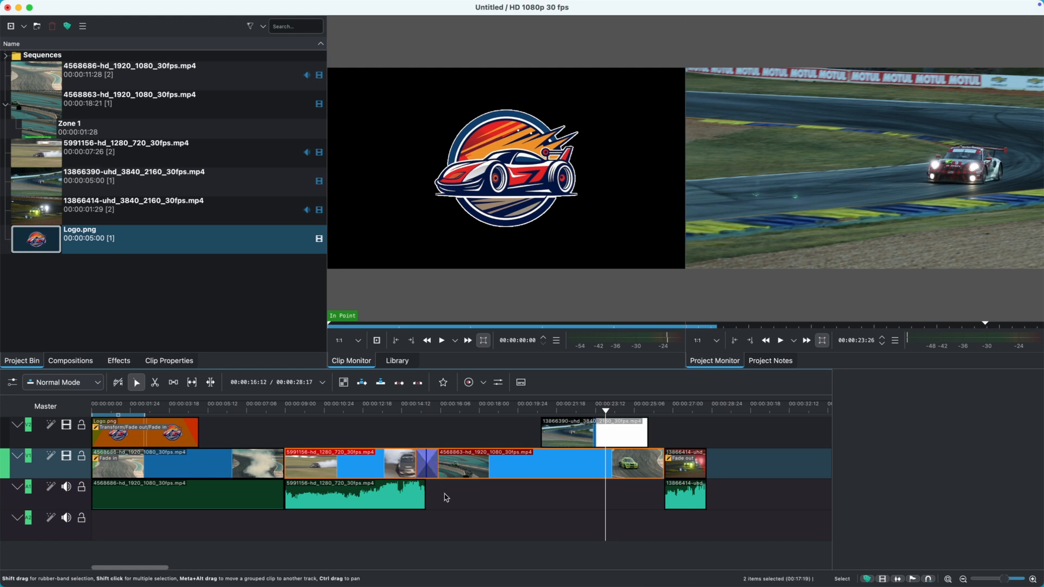
key(super+z)
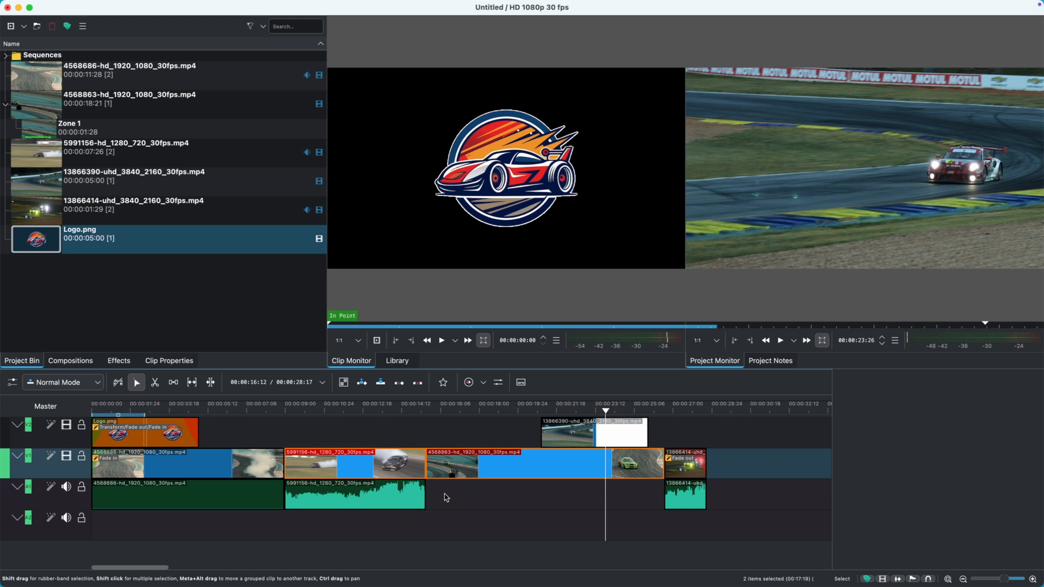
key(super+shift+z)
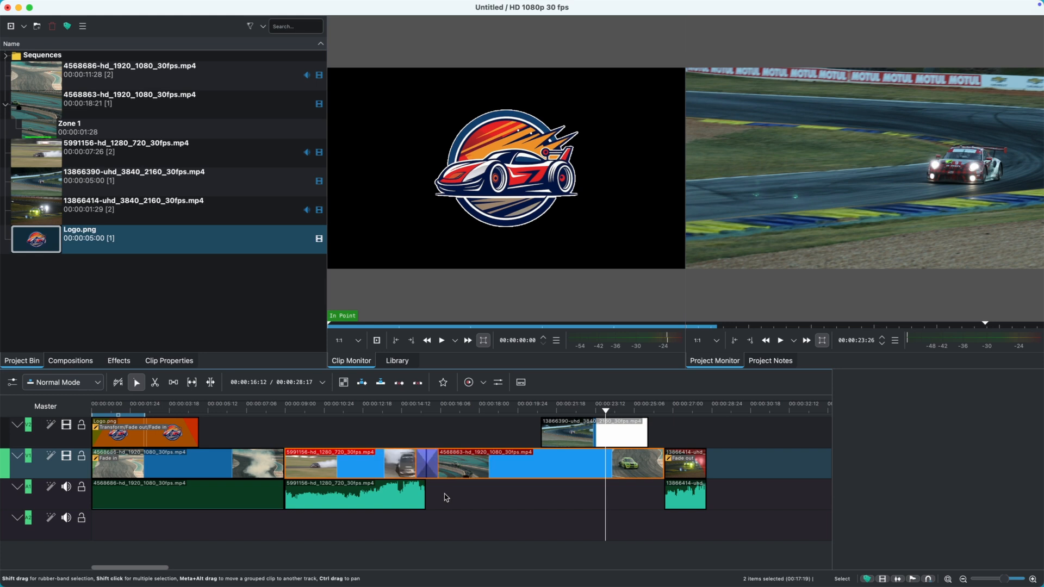
click(434, 477)
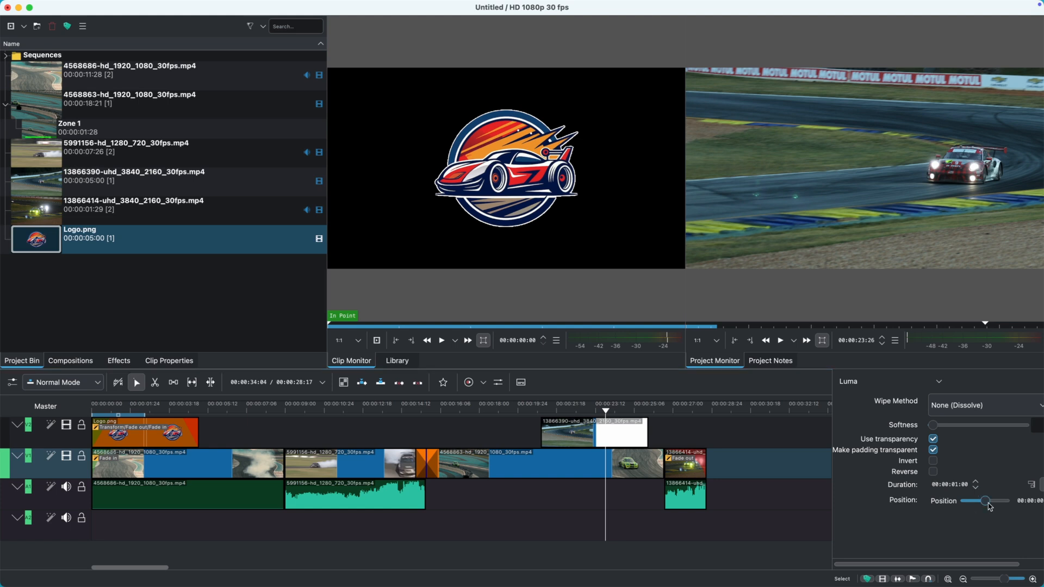
mouse_move(987, 508)
mouse_down()
mouse_move(974, 507)
mouse_move(1002, 509)
mouse_move(989, 510)
mouse_up()
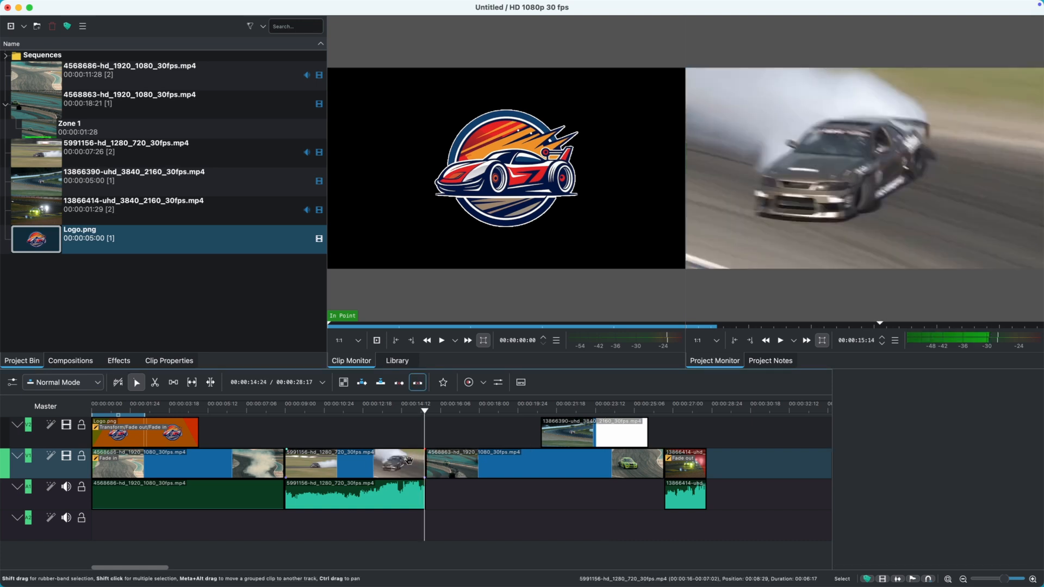
Step: Move the second clip's video to the upper track, ending at 00:00:16:14 over the third clip, and add a Wipe composition at the overlap
click(409, 461)
drag(408, 461, 438, 433)
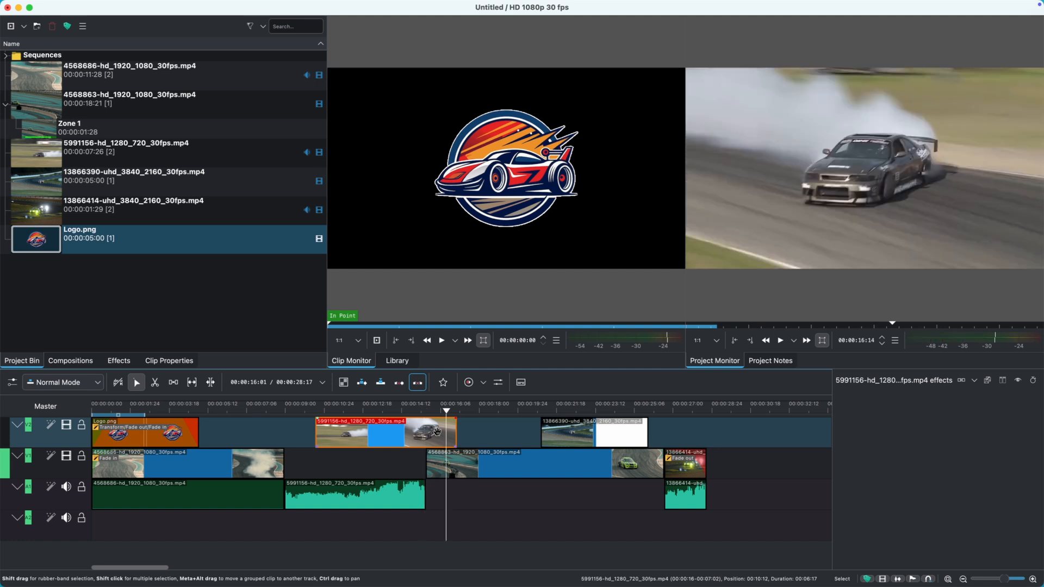
drag(438, 432, 430, 432)
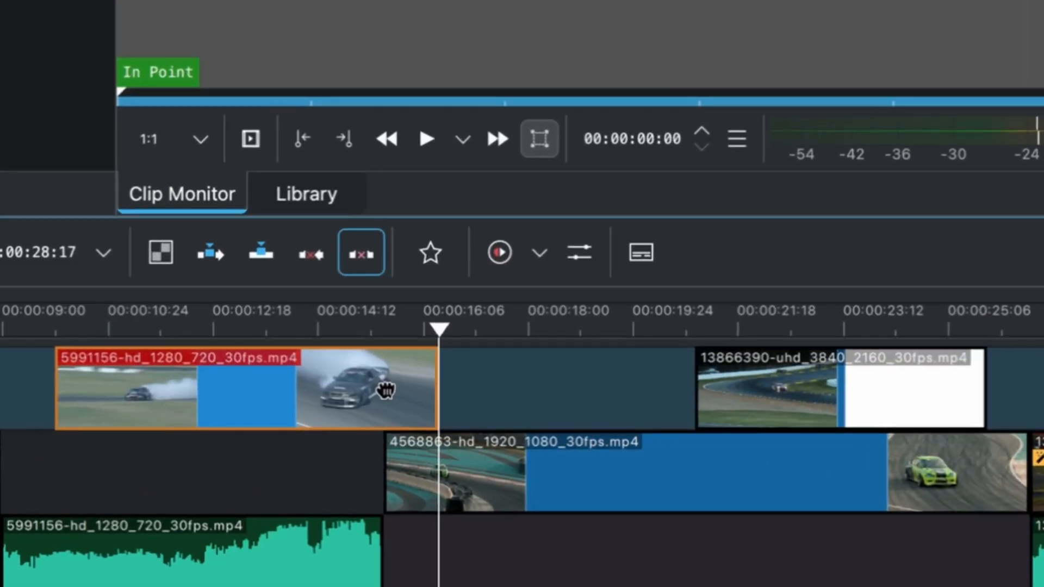
mouse_move(437, 424)
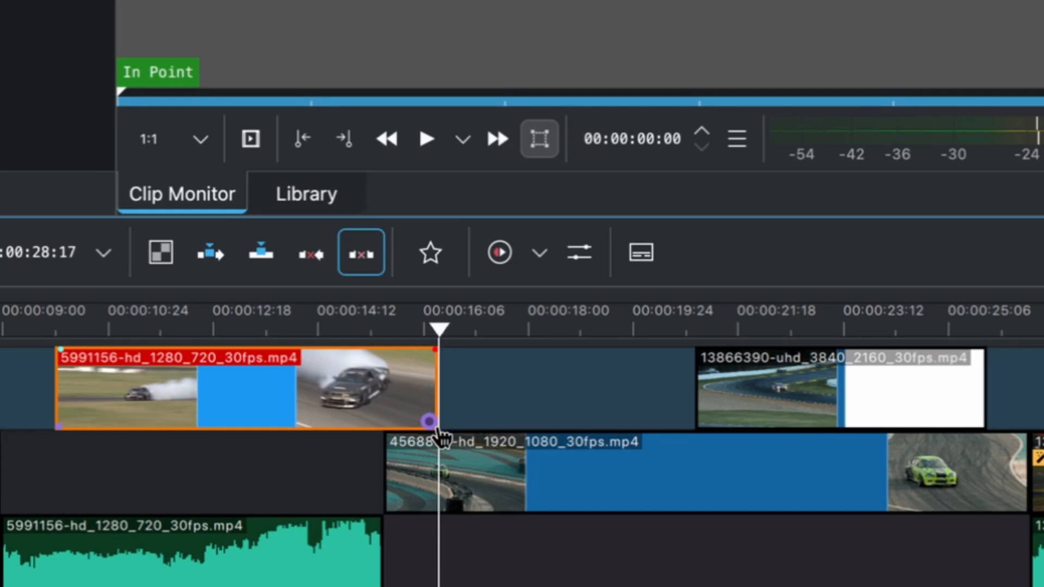
click(430, 422)
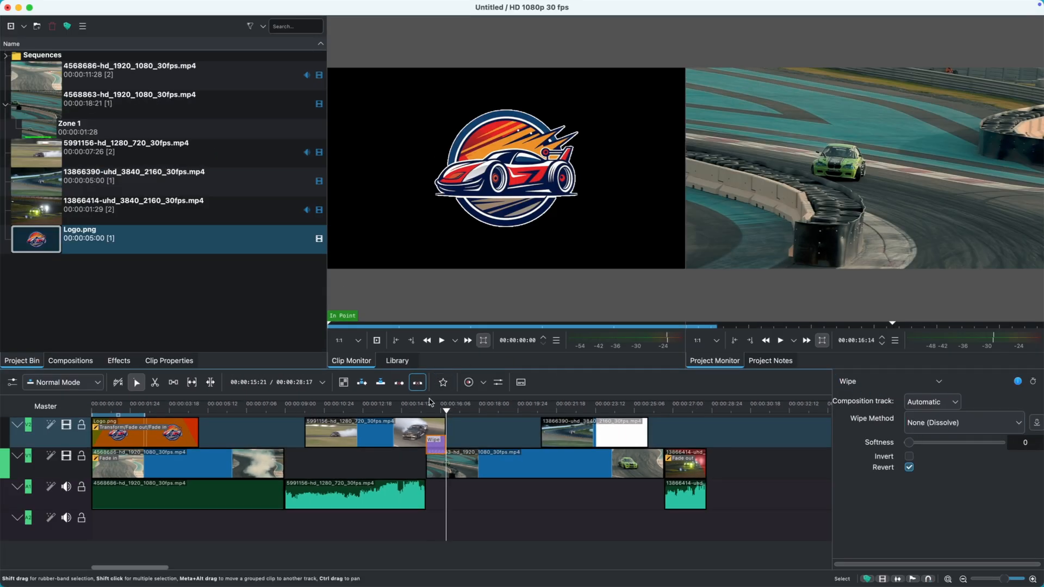
Step: Play back the wipe between the second and third clips and extend the composition's start slightly earlier
click(419, 414)
key(space)
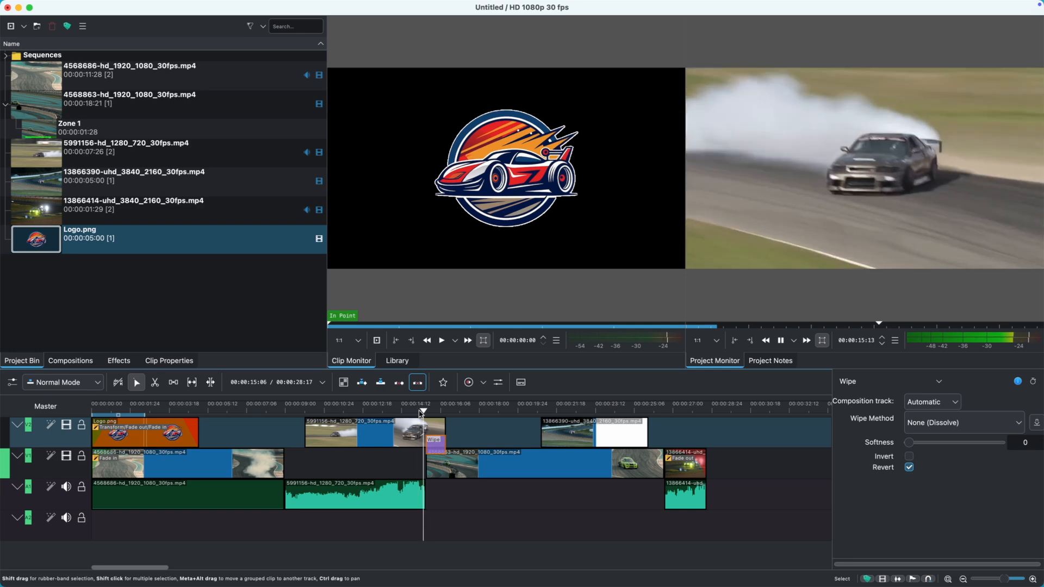
key(space)
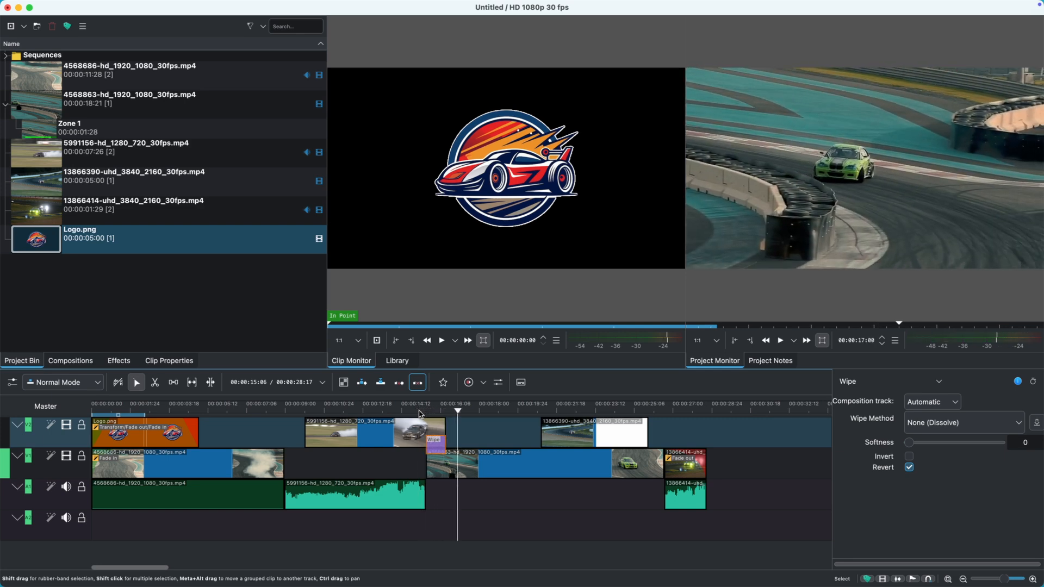
drag(425, 447, 416, 448)
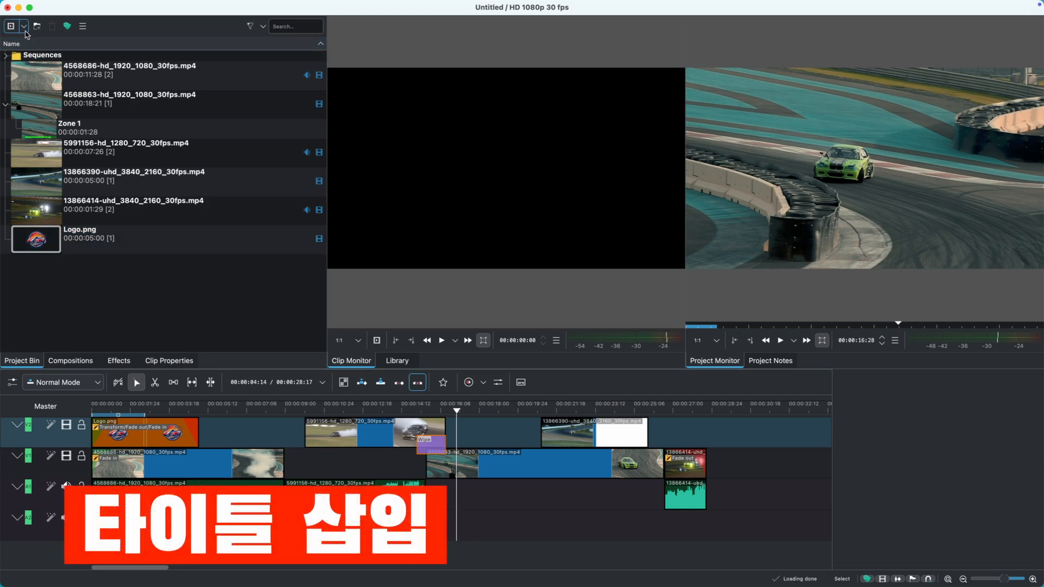
Step: Create a new folder named Title in the project bin
click(23, 28)
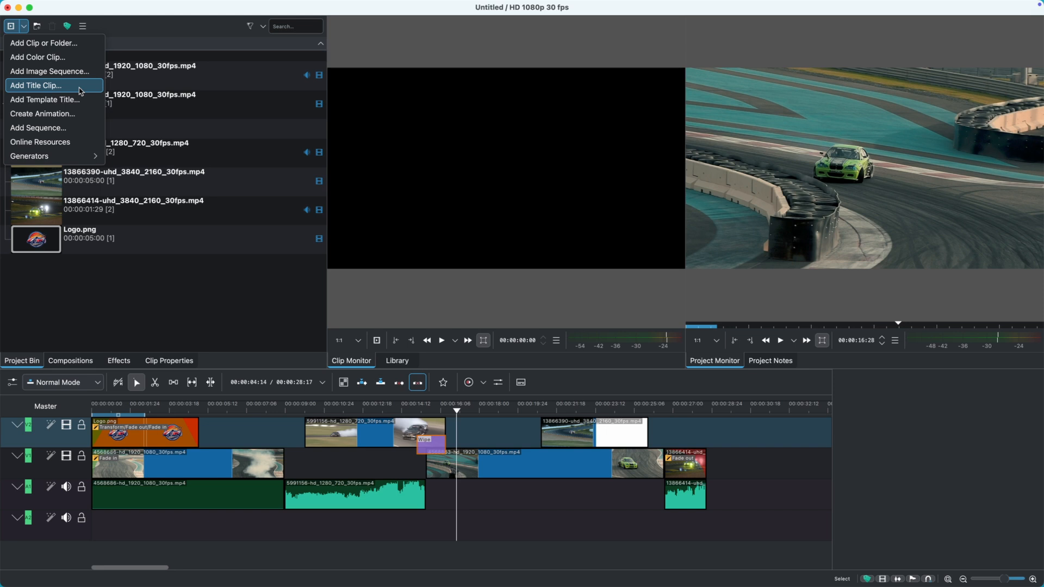
click(37, 29)
click(37, 29)
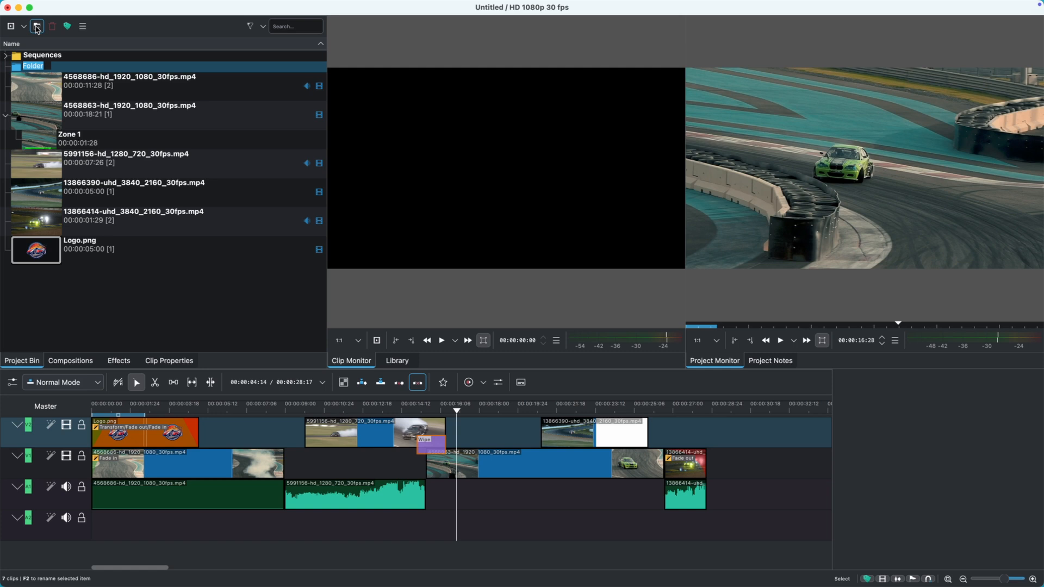
key(BackSpace)
text(Title)
key(Return)
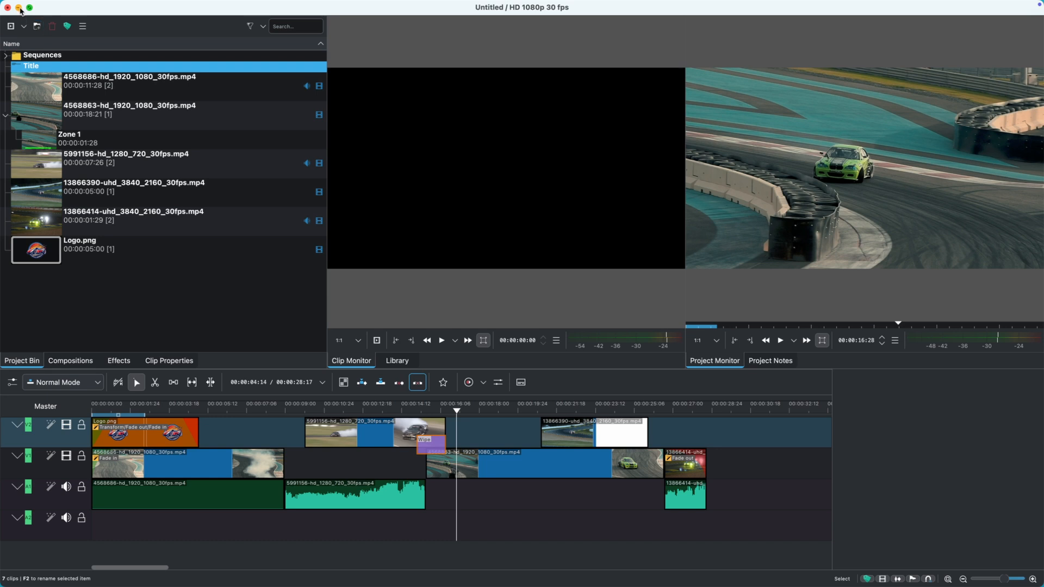
key(Delete)
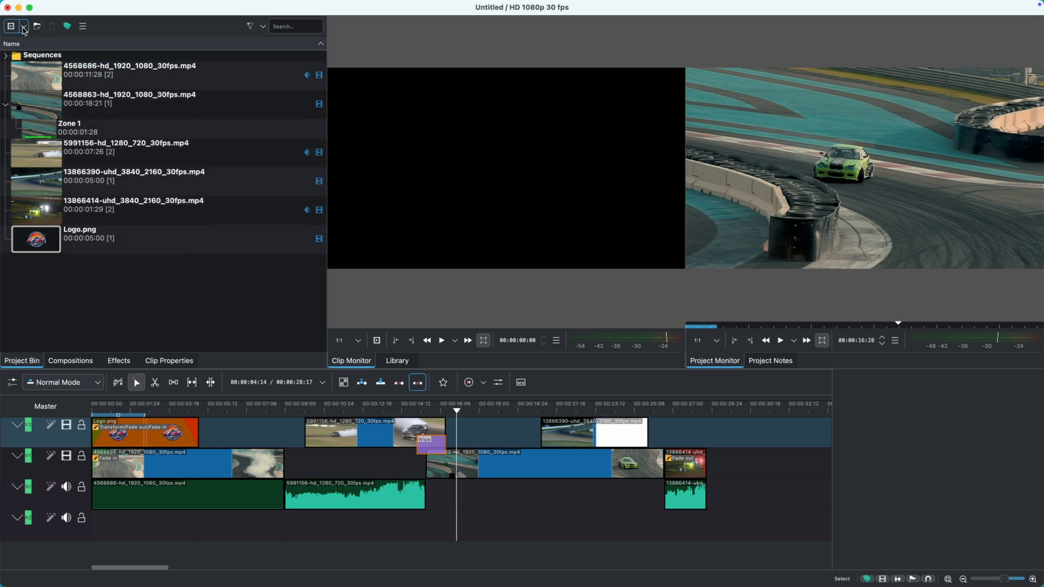
click(11, 28)
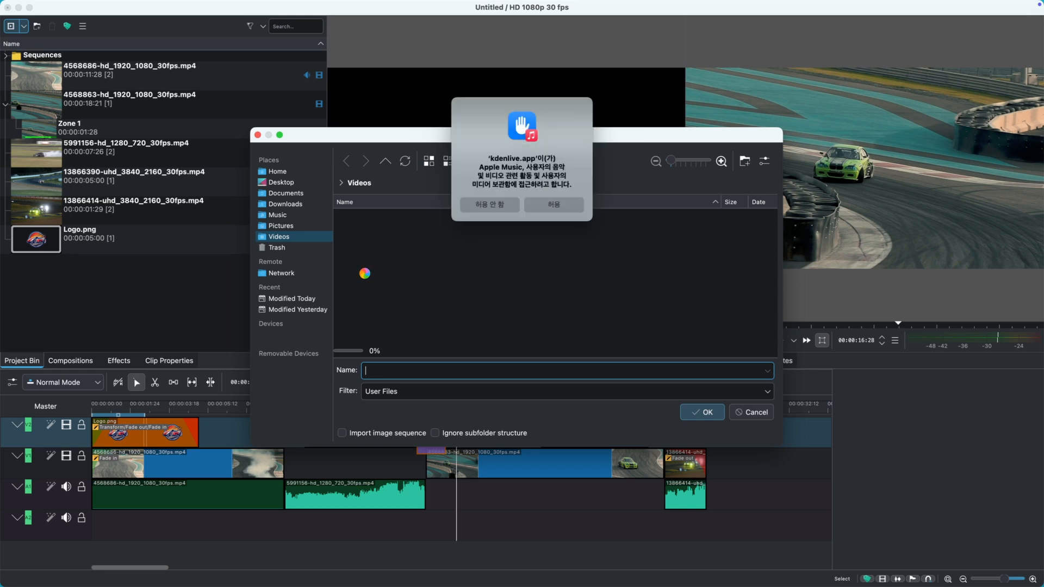
click(553, 205)
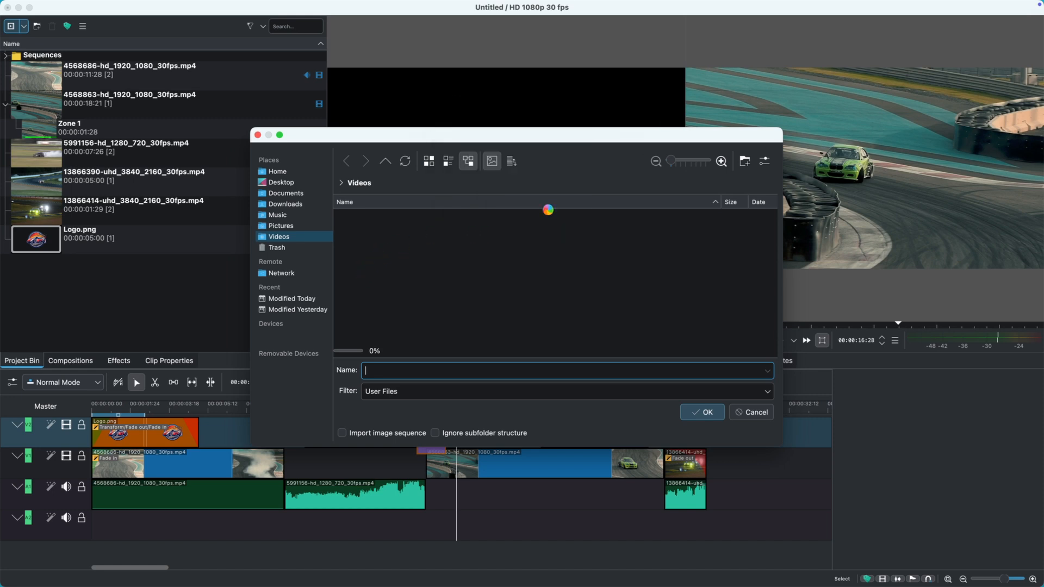
key(Return)
Step: Start a new title clip with the text "Car Racing" and center the text horizontally and vertically in the frame
click(24, 27)
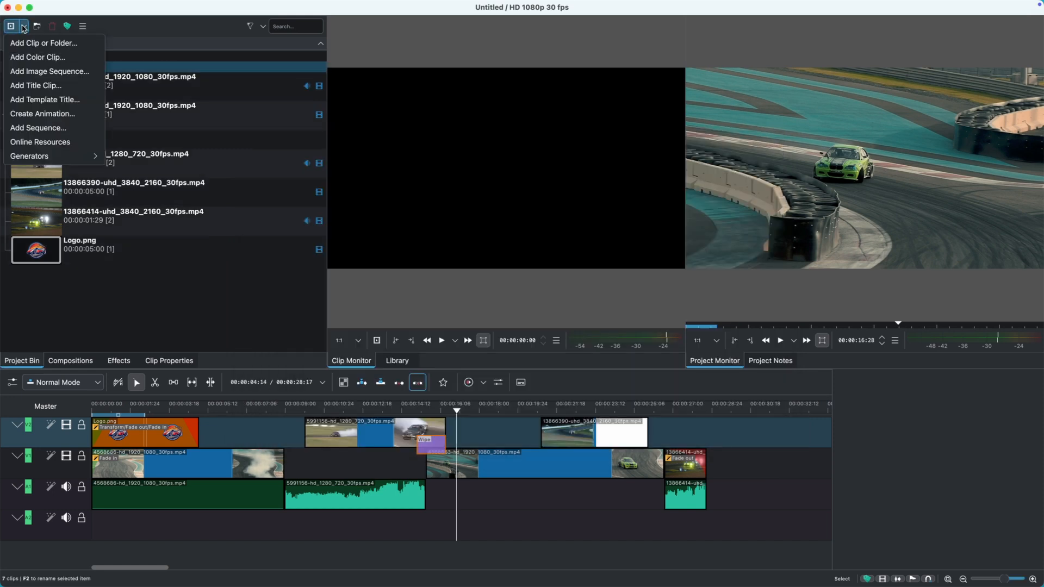
click(30, 86)
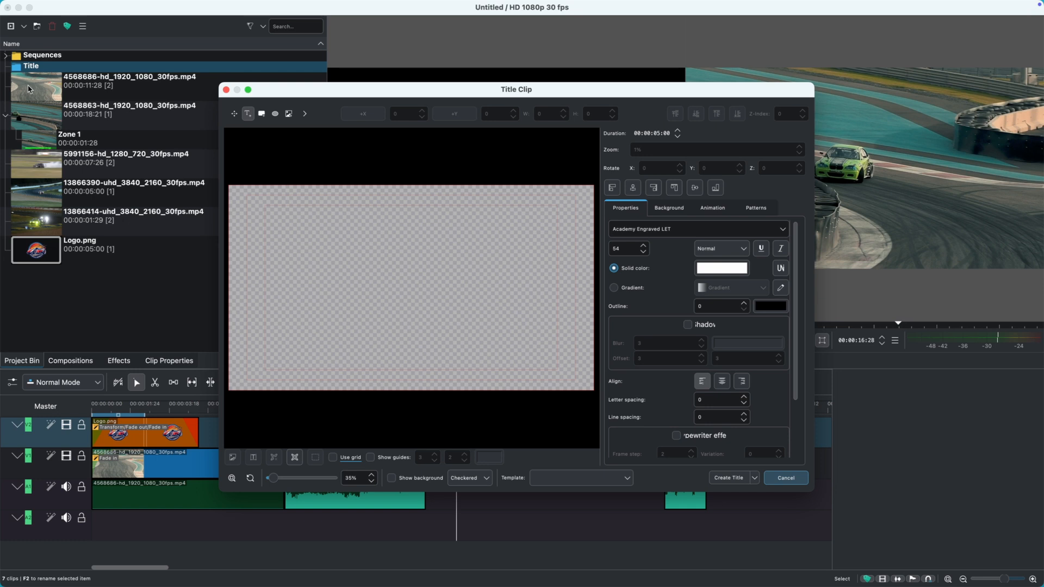
click(338, 296)
text(Car Racing)
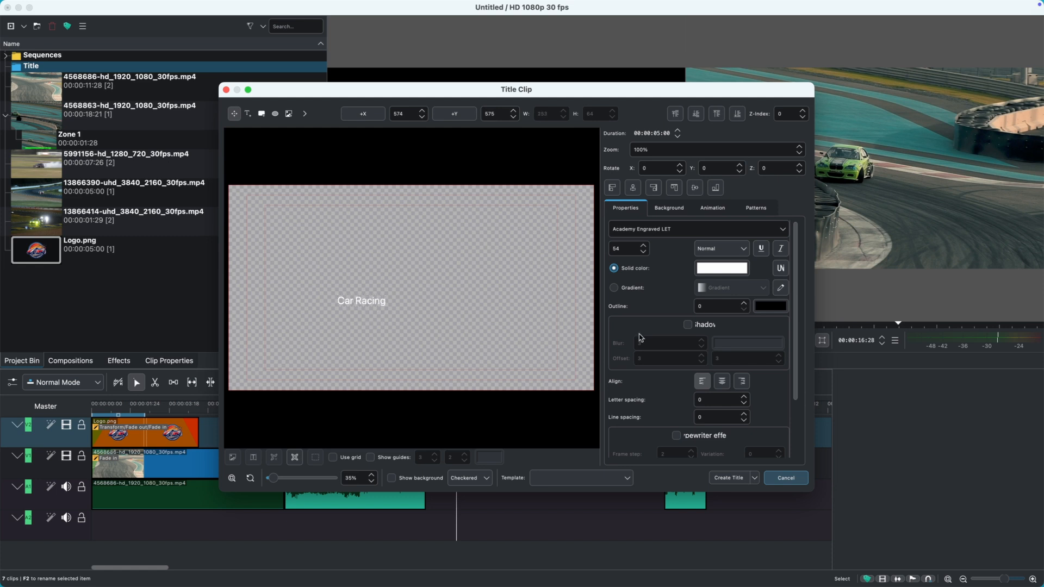
click(633, 189)
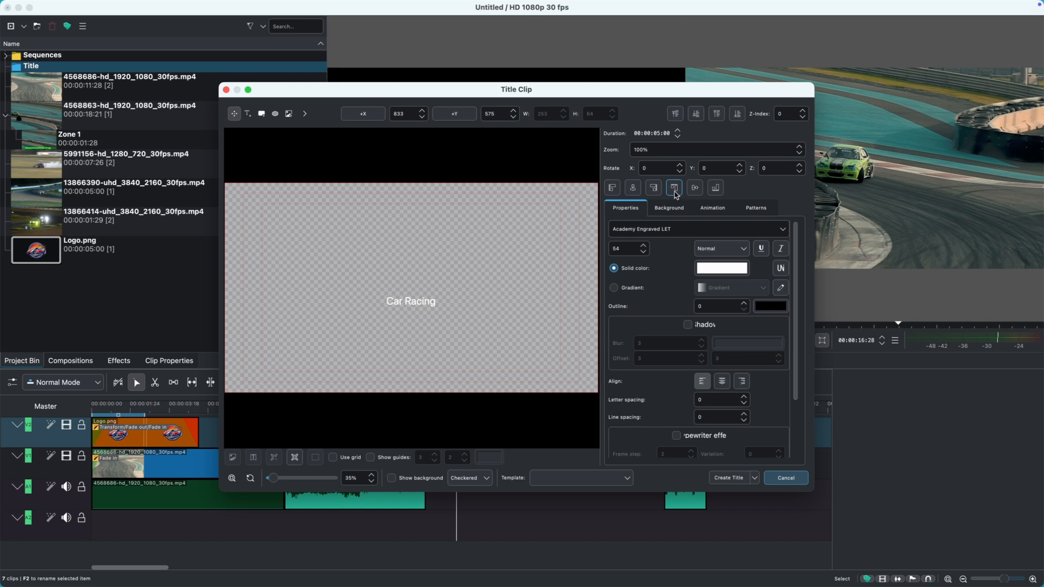
click(694, 189)
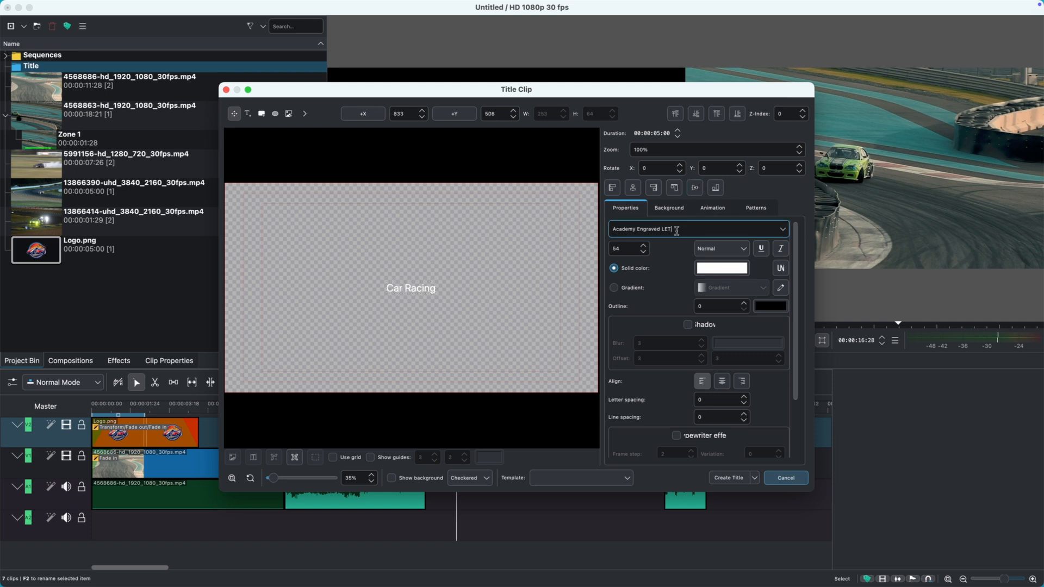
Step: Set the Car Racing title's font to Arial Black at size 100 with a blue solid color
click(781, 230)
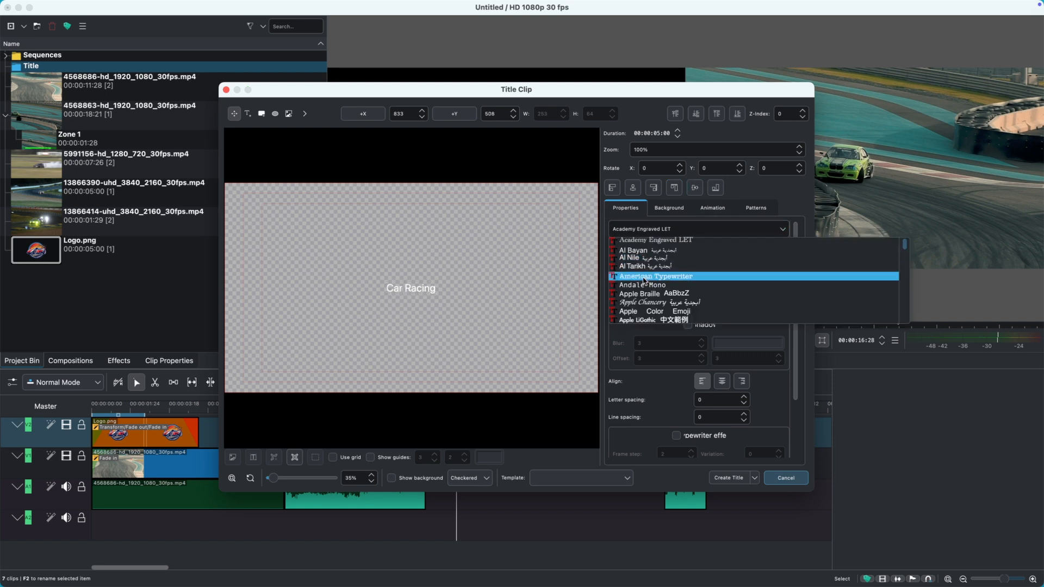
scroll(643, 294, down, 3)
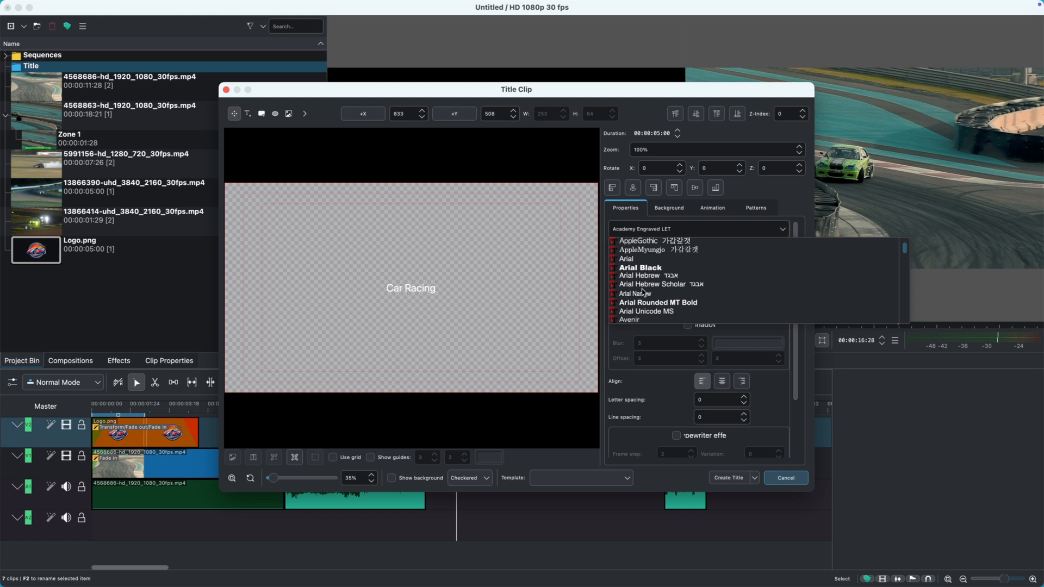
click(643, 276)
click(721, 268)
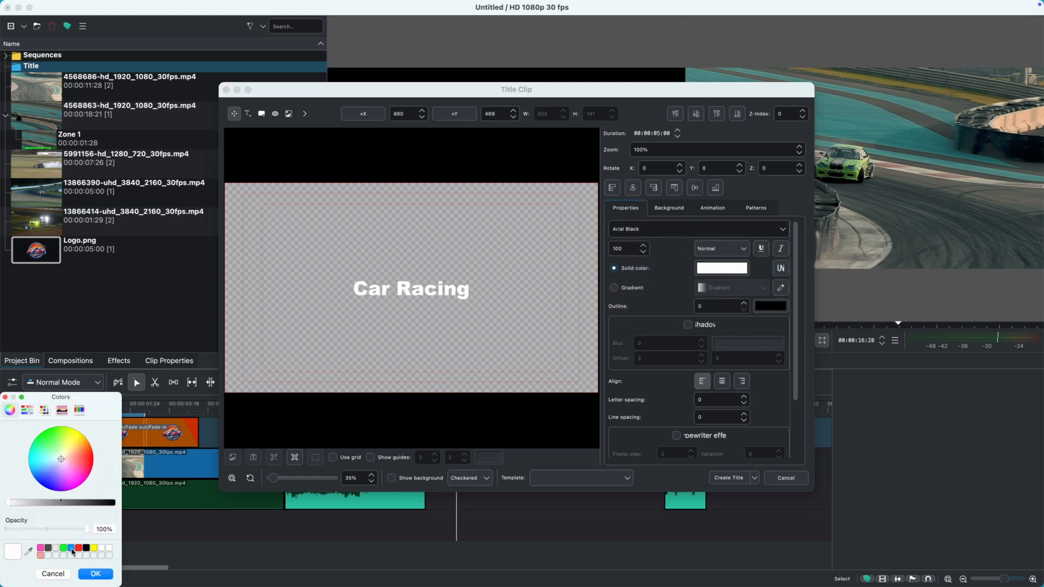
click(71, 549)
click(92, 574)
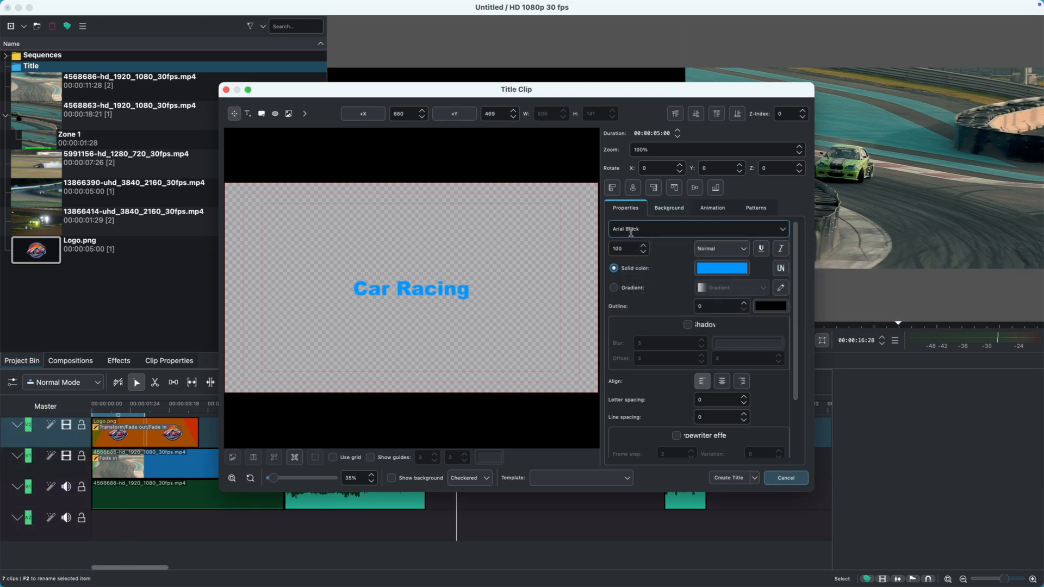
Step: Increase the title's font size to 121 and re-center the text horizontally and vertically
click(644, 245)
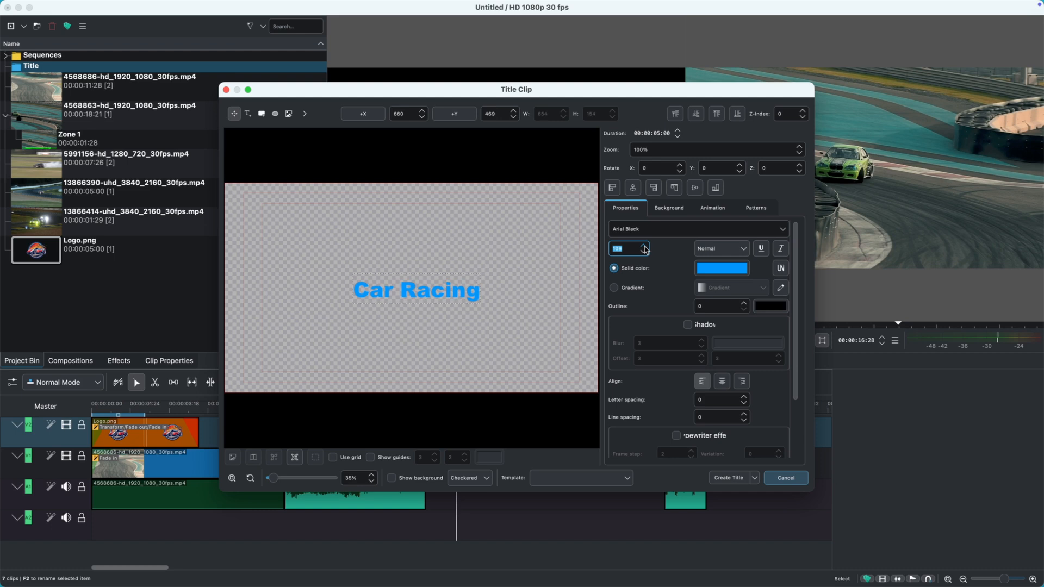
click(637, 189)
click(695, 187)
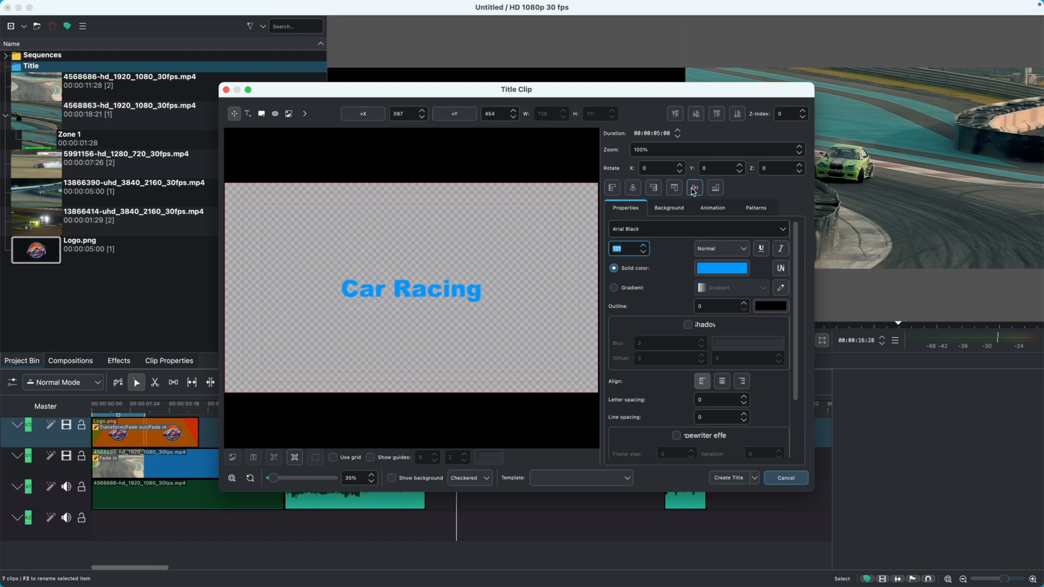
Step: Enable the text shadow and try a gradient fill before returning to the solid color
click(688, 326)
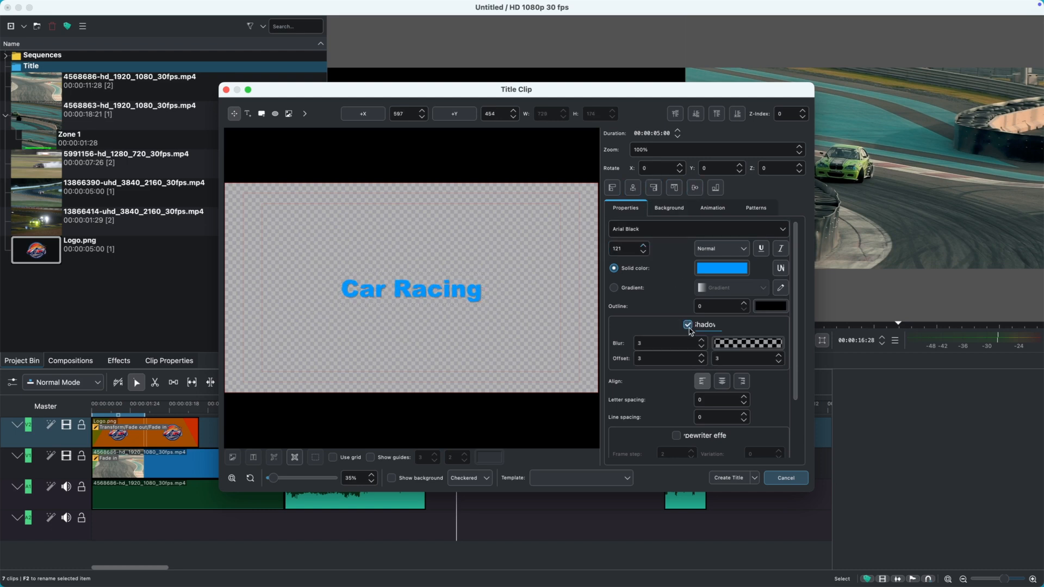
click(614, 289)
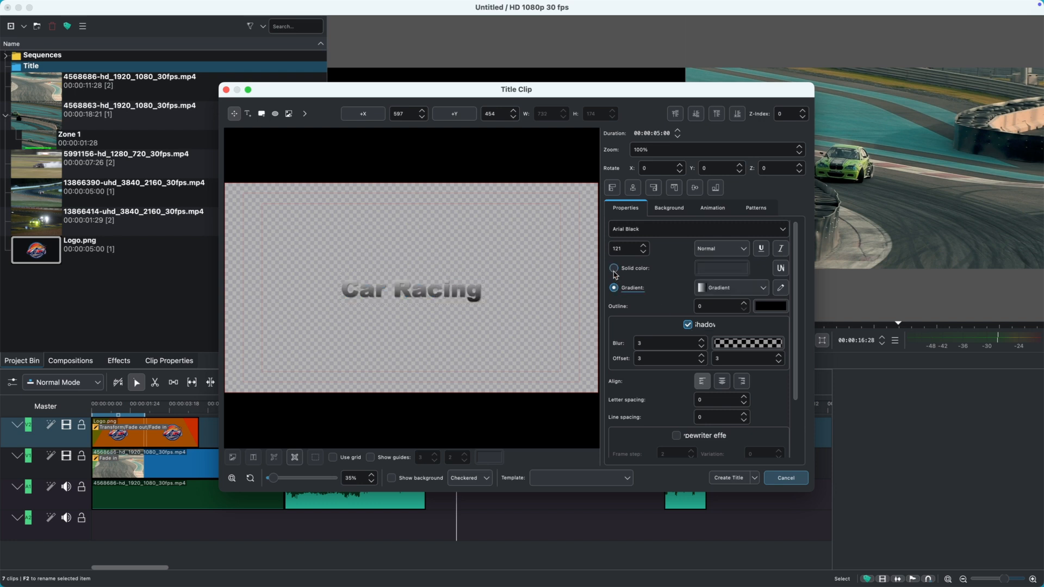
click(615, 270)
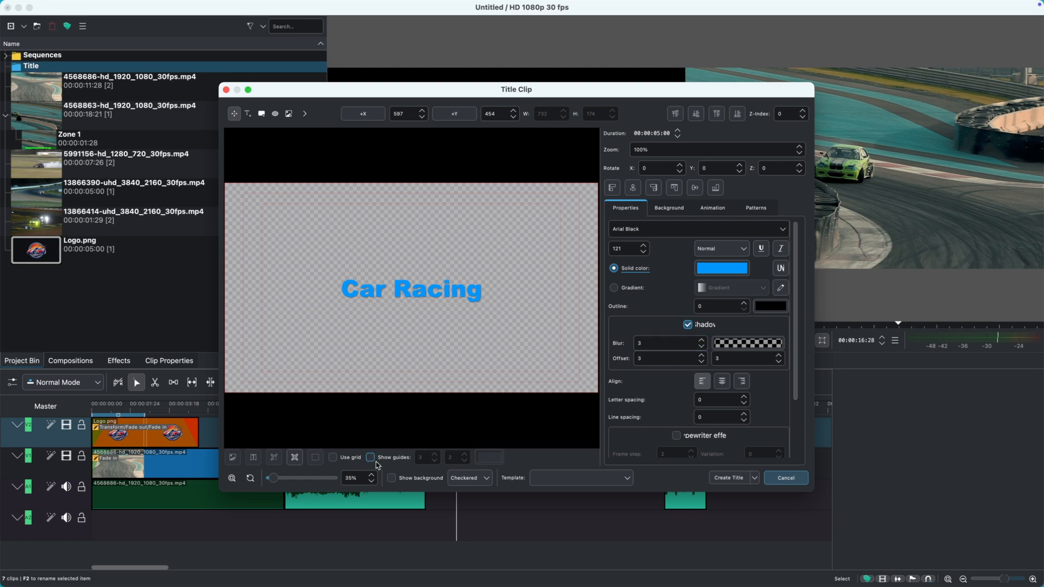
Step: Show the project frame behind the title and create the title clip with white text at size 150
click(392, 478)
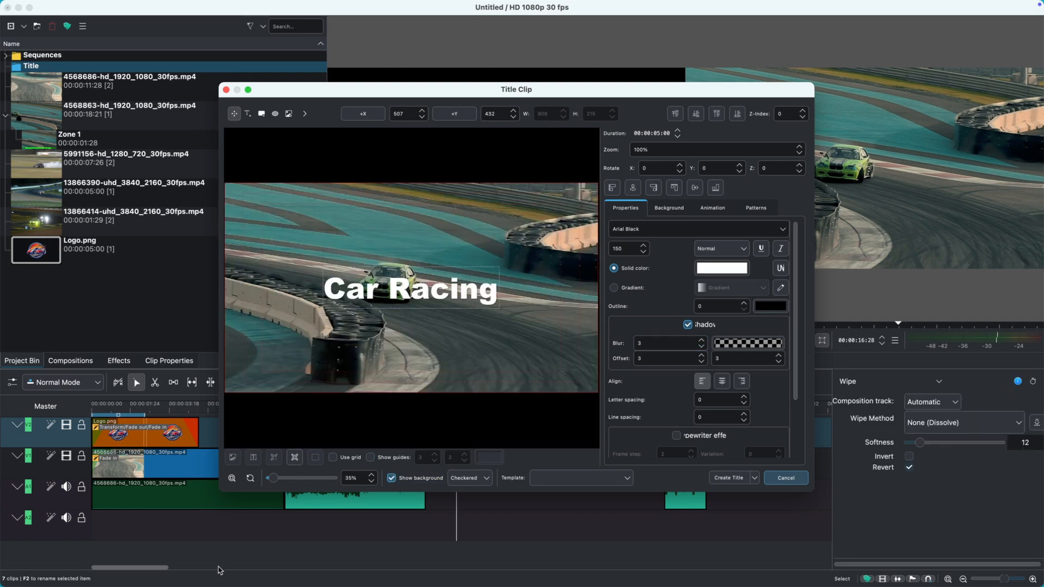
click(731, 478)
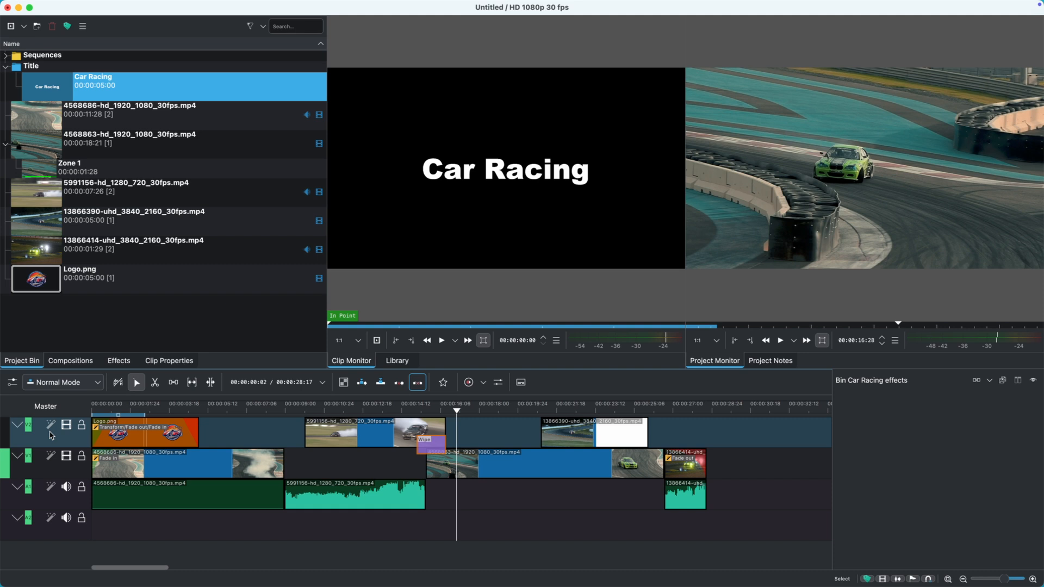
Step: Insert one new video track above V2
right_click(51, 435)
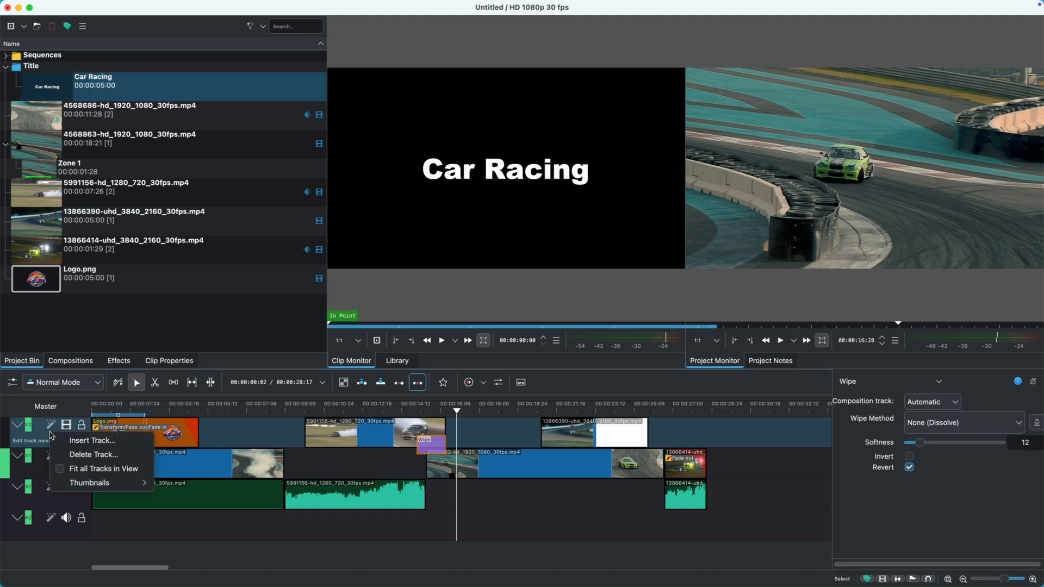
click(74, 434)
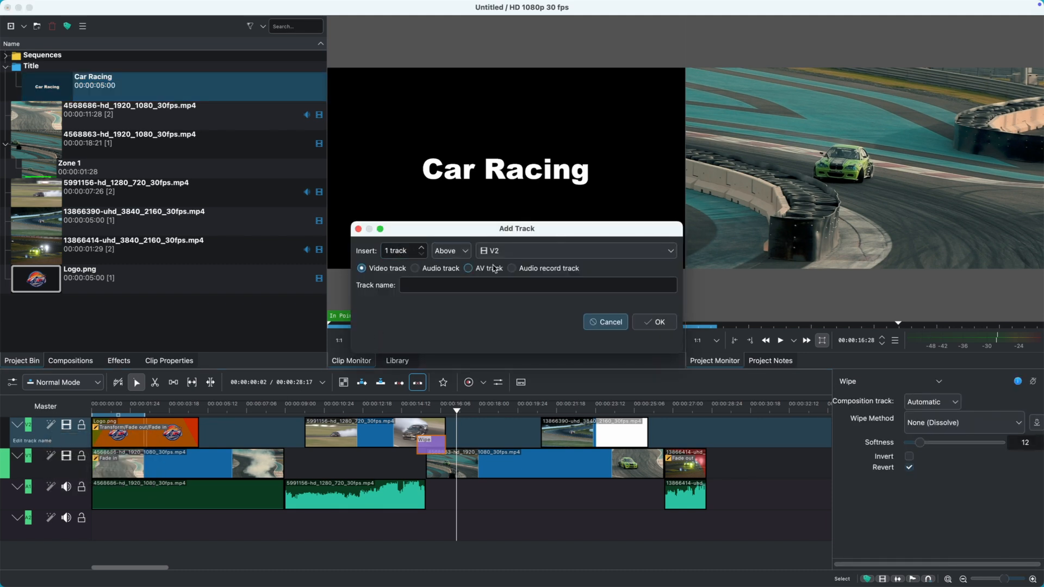
click(654, 323)
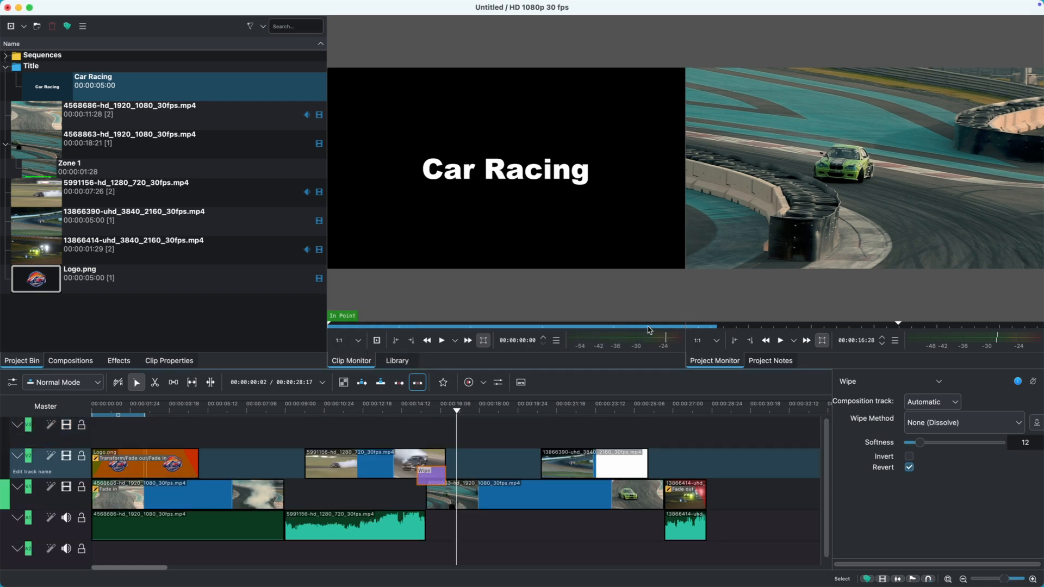
Step: Place the Car Racing title on the new uppermost track over the logo and fit its start and end to the logo clip
drag(58, 85, 130, 415)
click(131, 416)
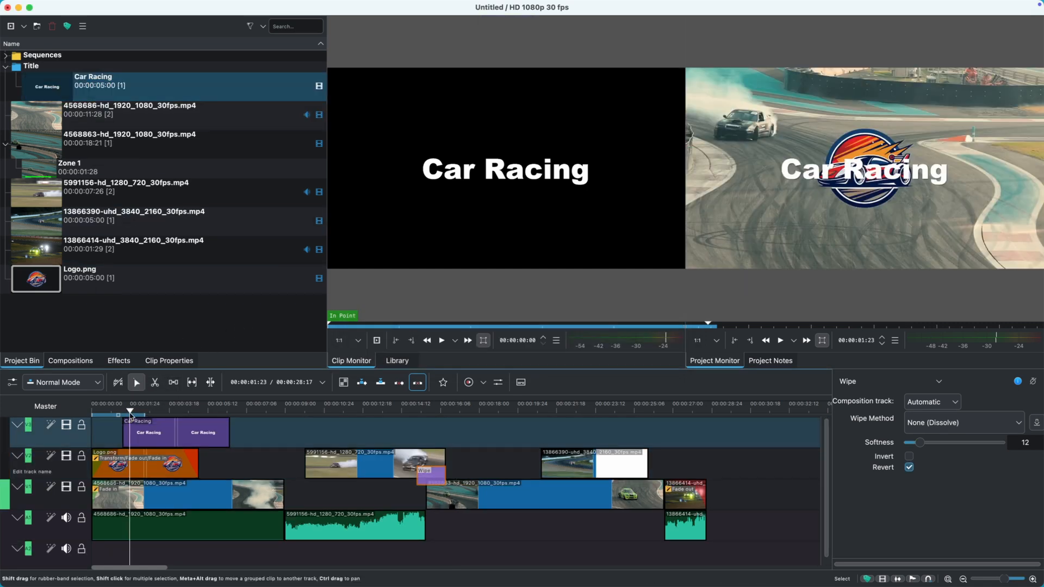
drag(140, 433, 117, 432)
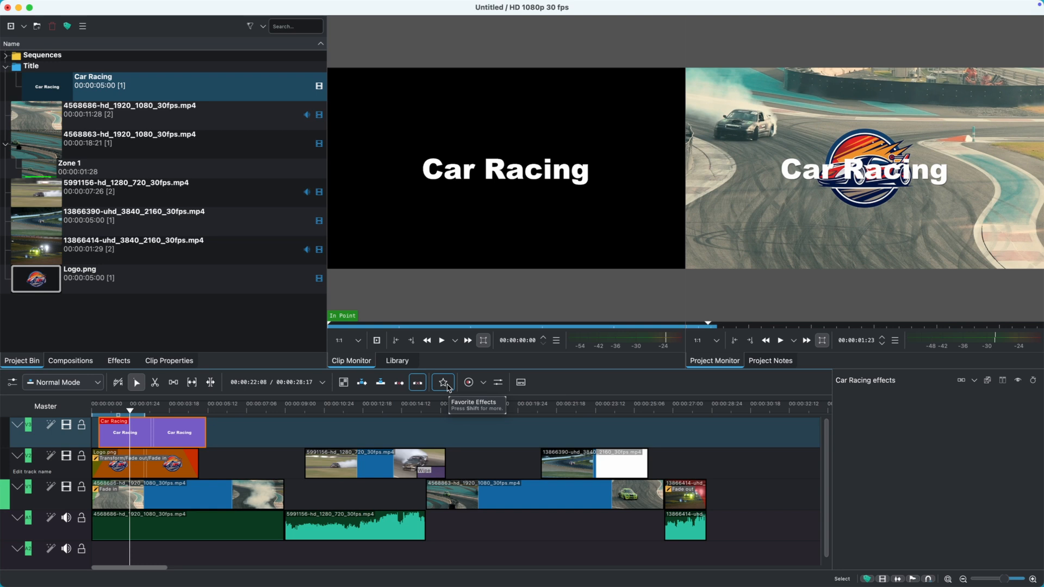
drag(206, 432, 199, 432)
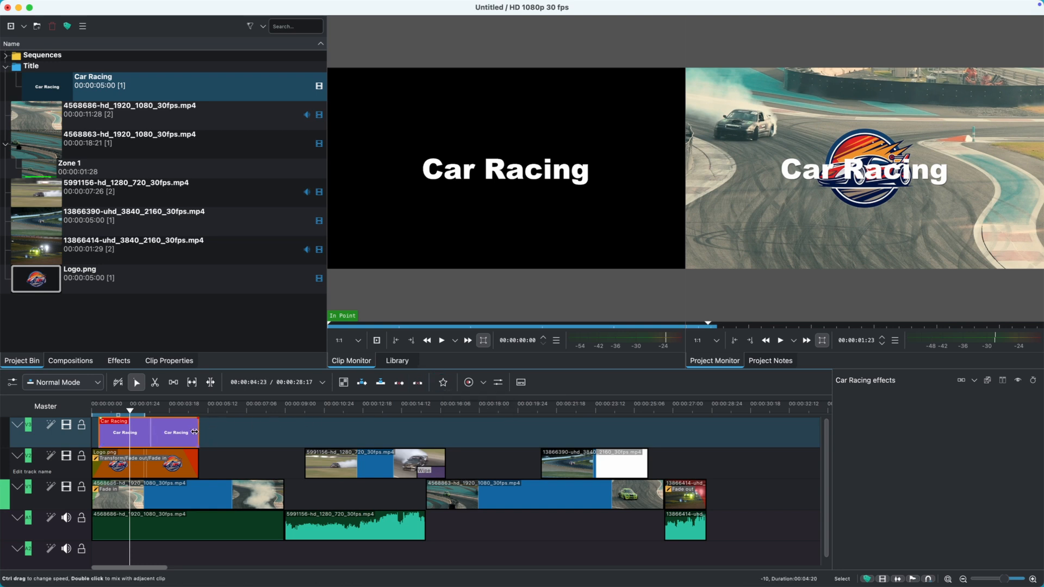
drag(100, 437, 94, 437)
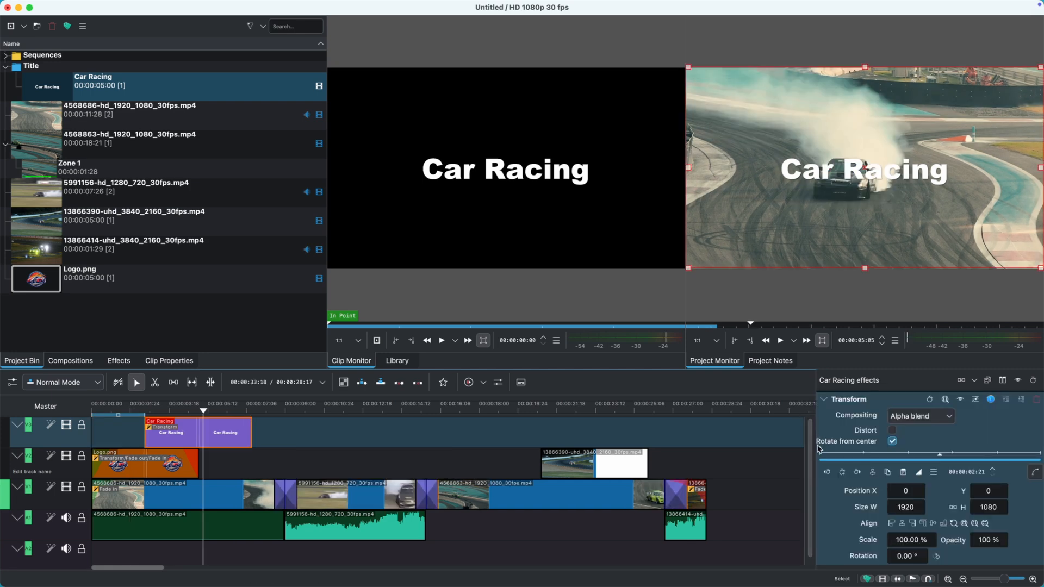
Step: Step through the title's Transform keyframes and add a keyframe at 00:00:01:29 within the clip
click(828, 472)
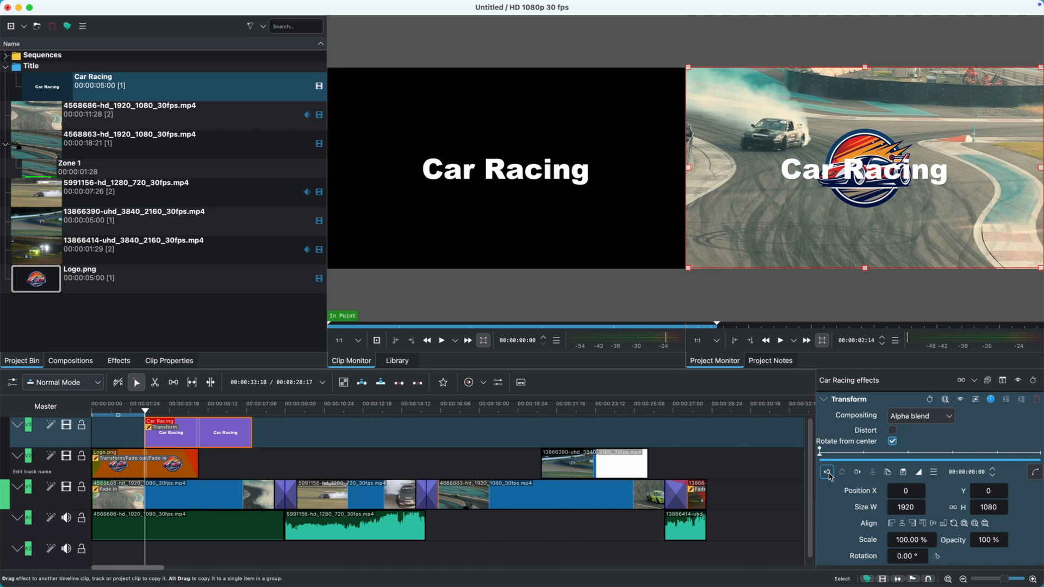
click(856, 476)
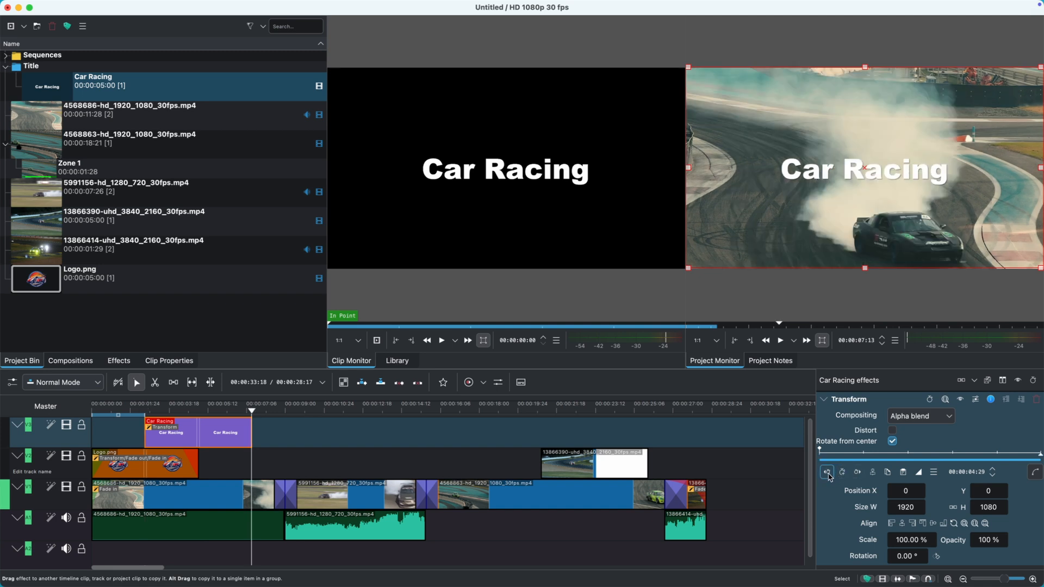
click(909, 456)
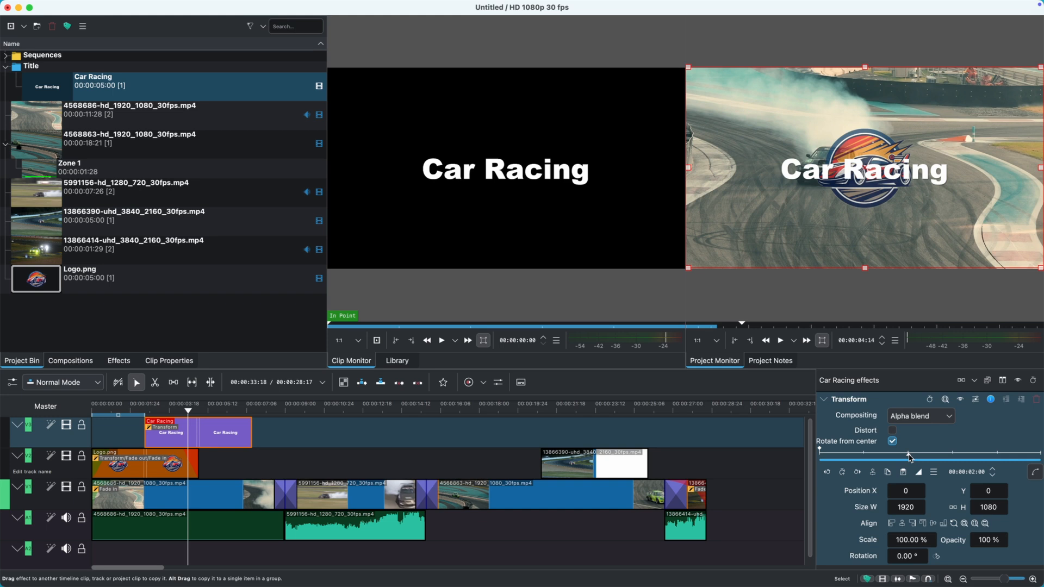
click(857, 471)
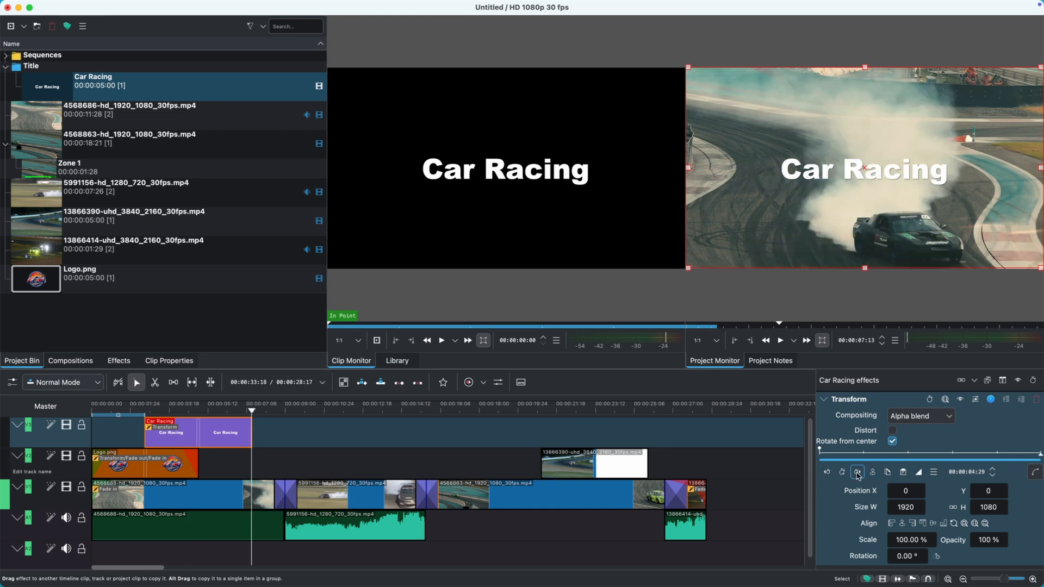
click(907, 455)
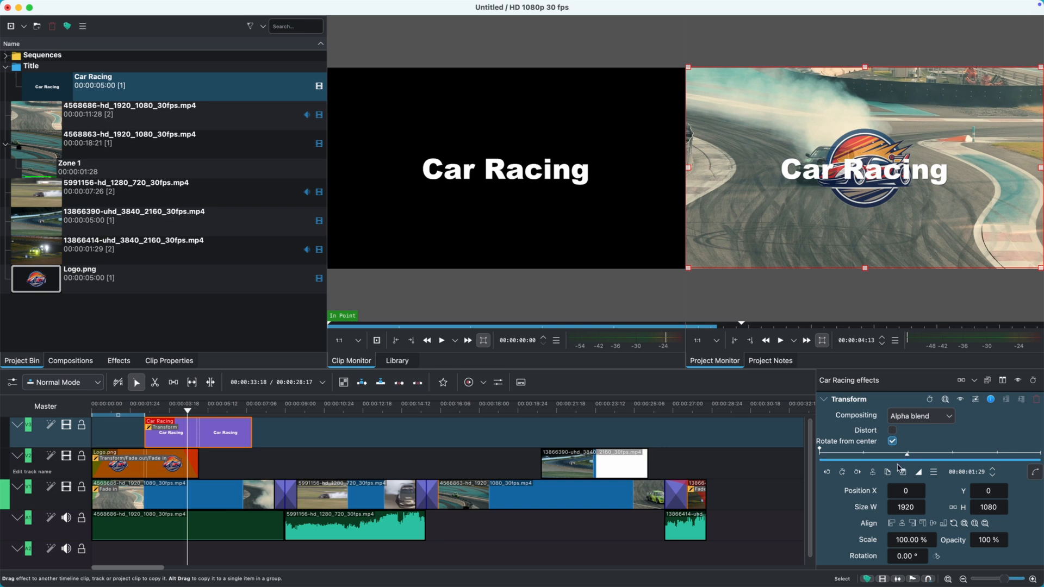
click(842, 471)
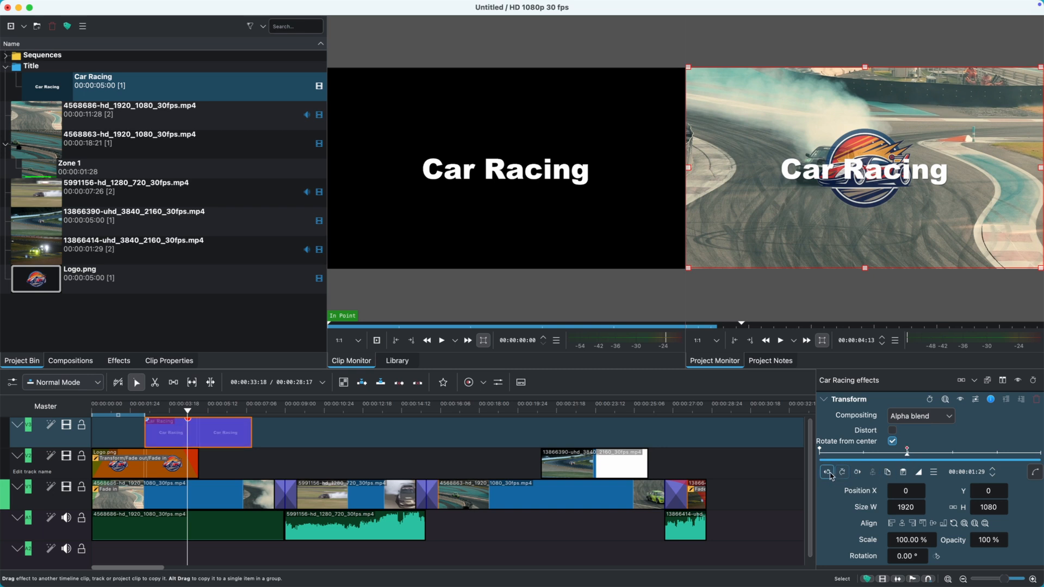
Step: Set the title's Y position to 280 at the first Transform keyframe
click(826, 473)
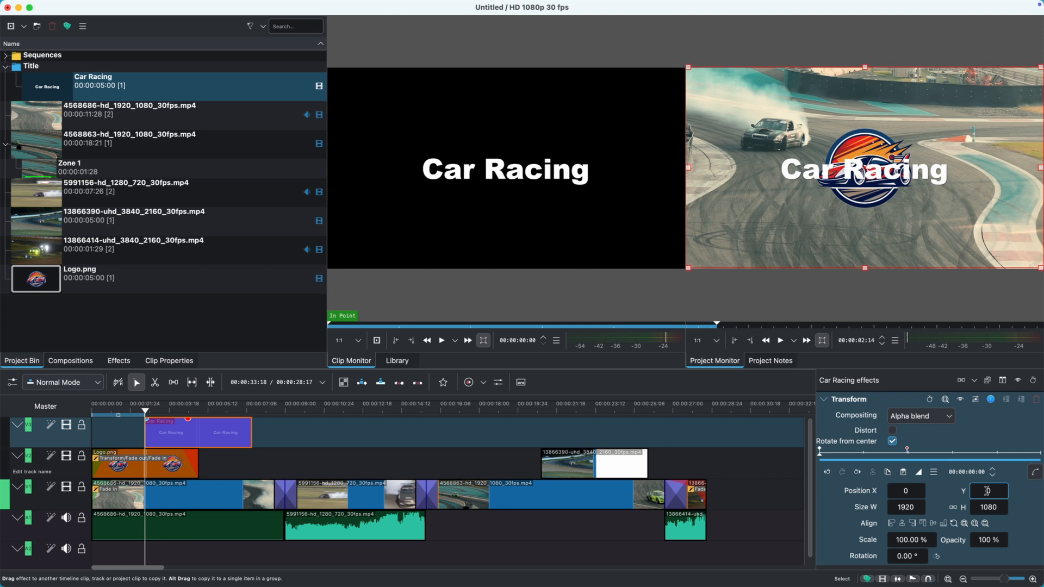
click(987, 491)
text(280)
key(Return)
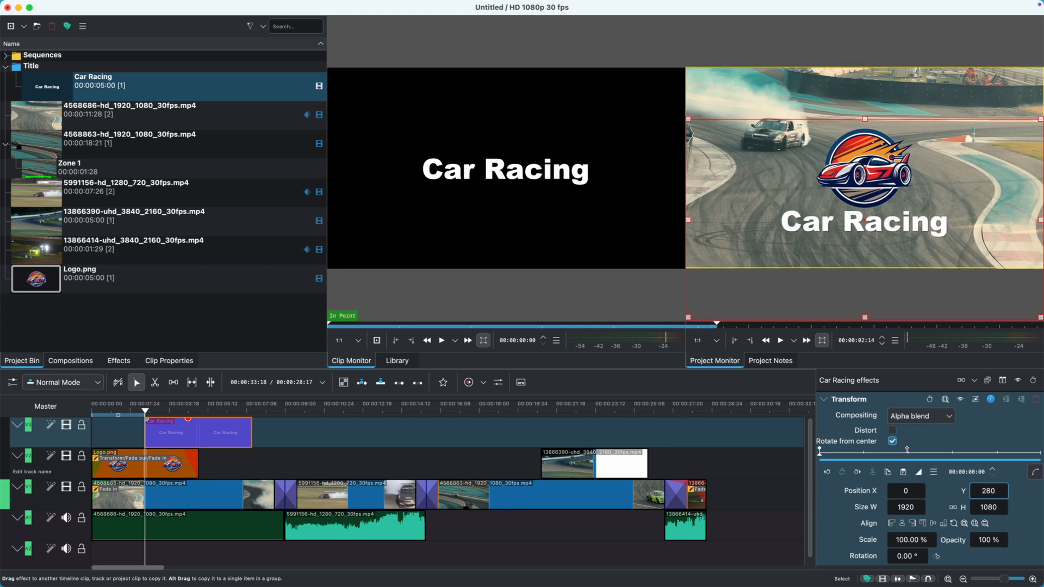
drag(991, 491, 1019, 492)
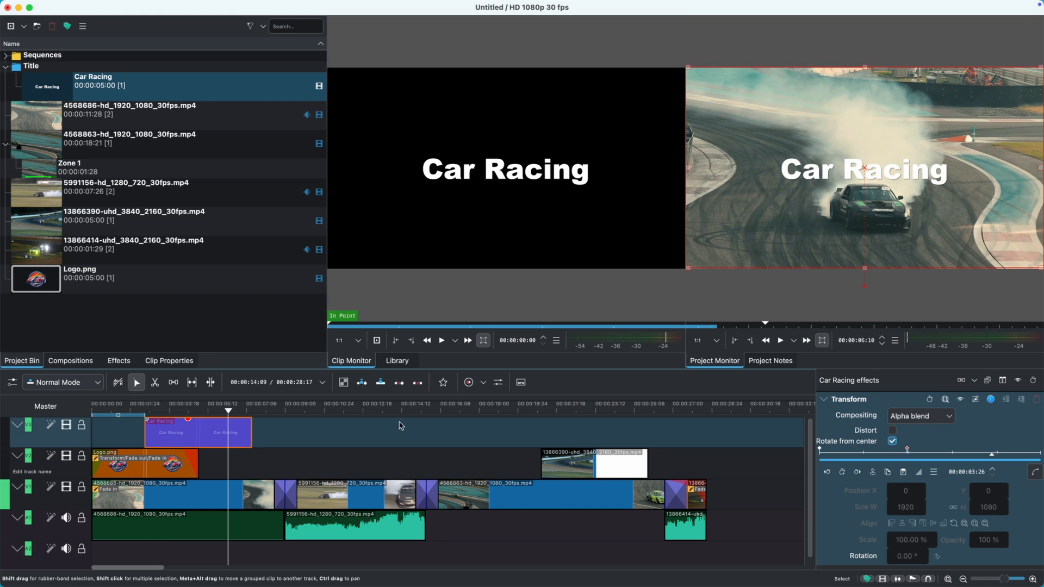
Step: Show the title's Y position keyframe curve, set the first keyframe's interpolation to Smooth, and play back the animation
click(1034, 473)
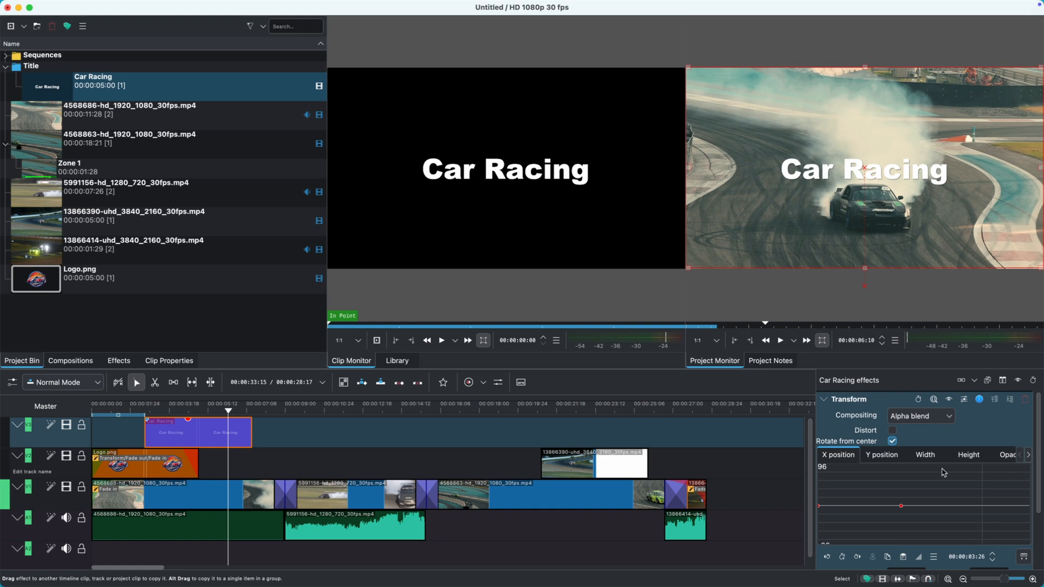
click(889, 458)
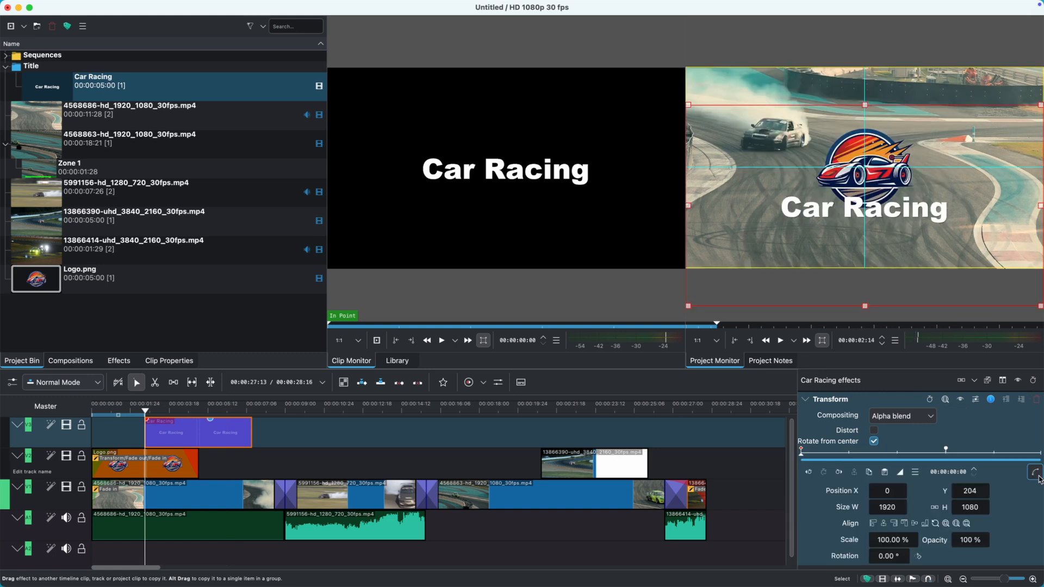
click(1036, 473)
click(868, 463)
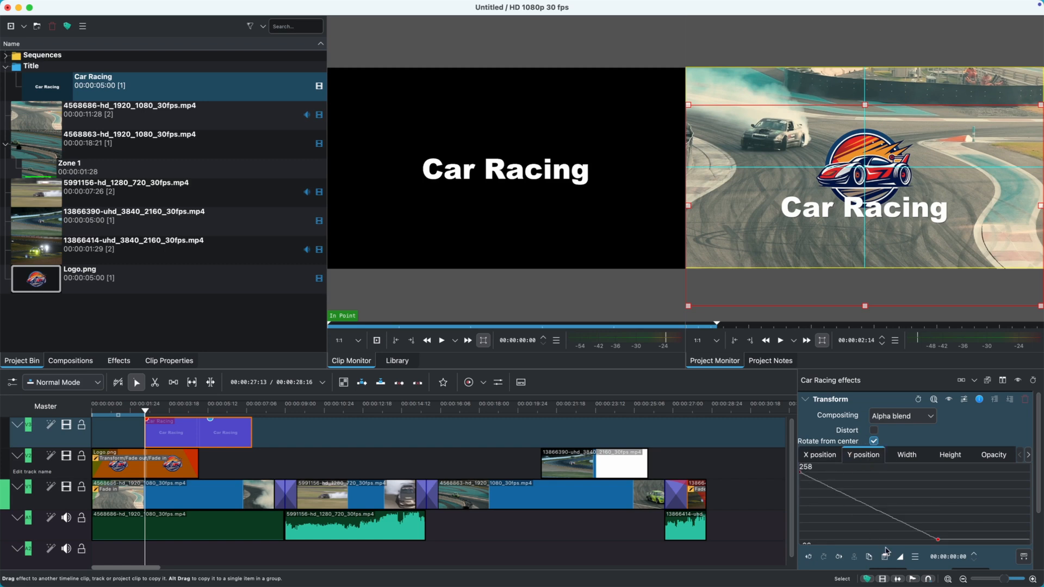
click(899, 557)
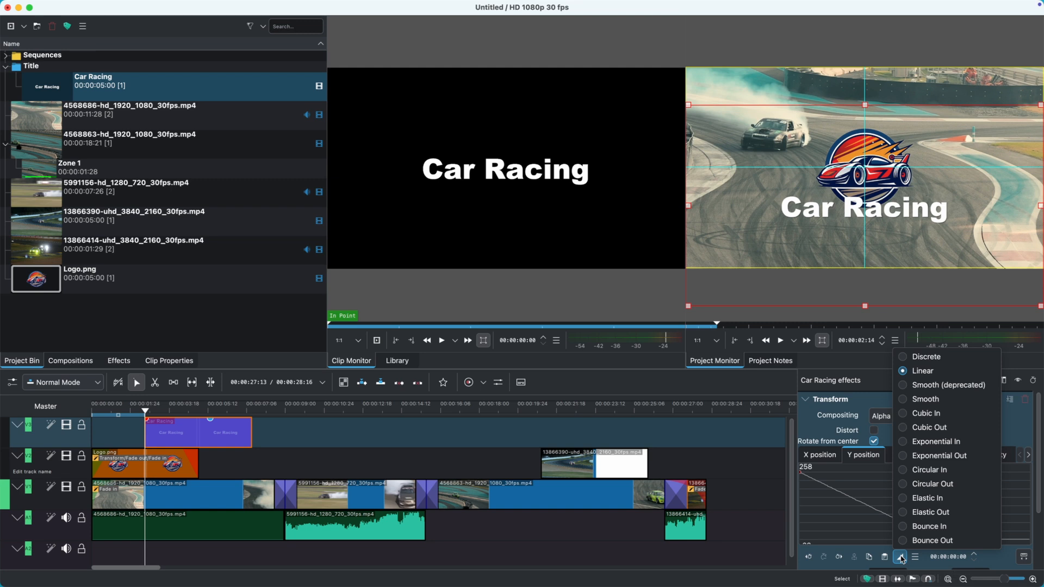
click(910, 399)
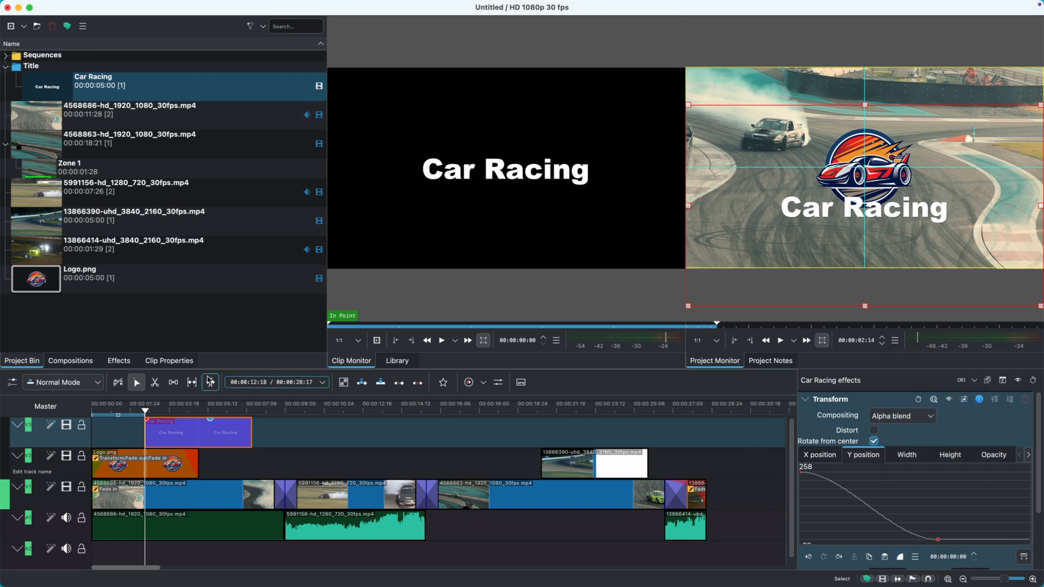
key(space)
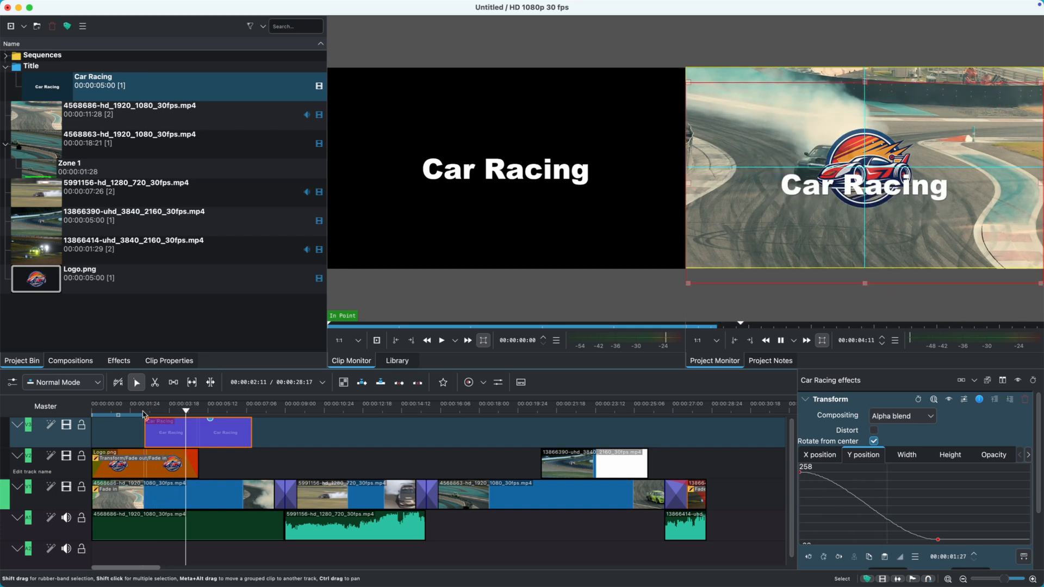
key(space)
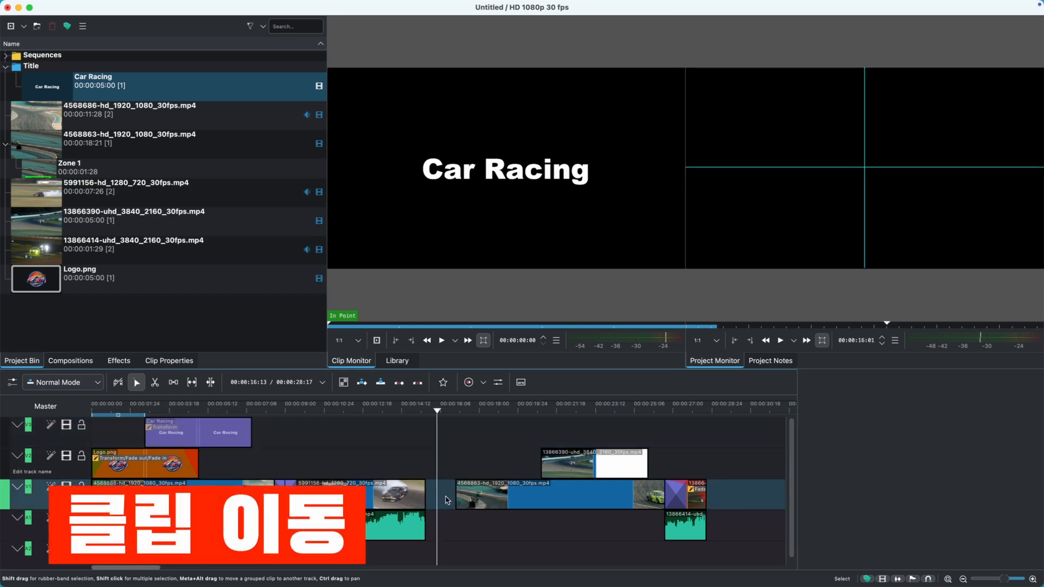
Step: Try removing the space before the 4568863 clip on the main video track, and undo the removal
right_click(447, 500)
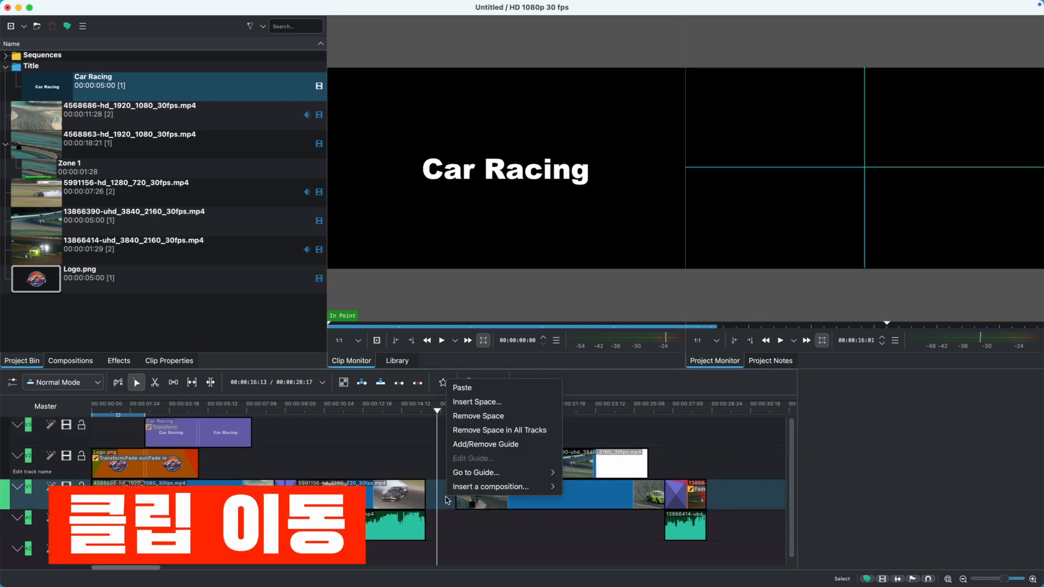
click(468, 417)
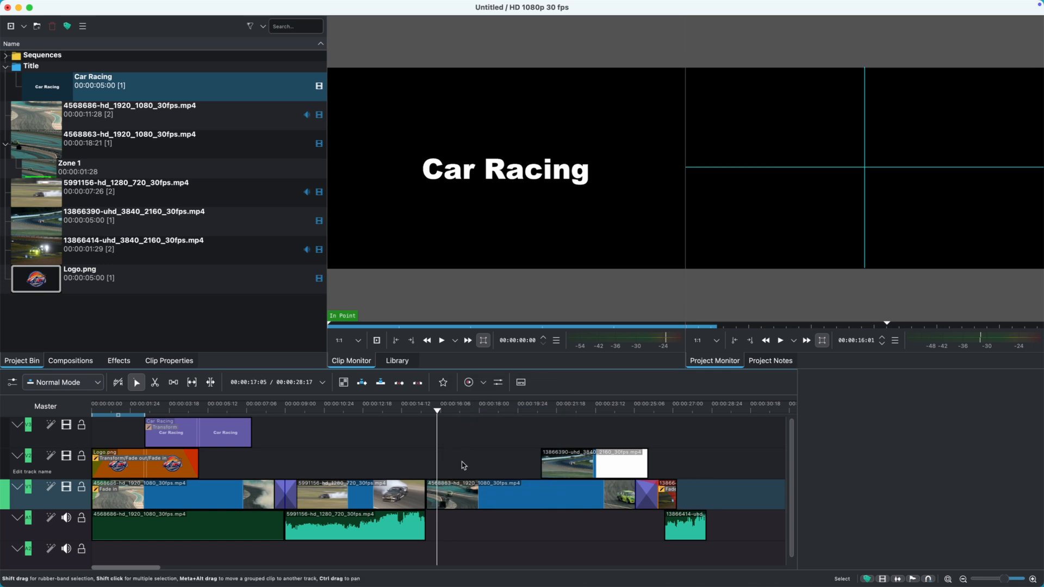
key(super+z)
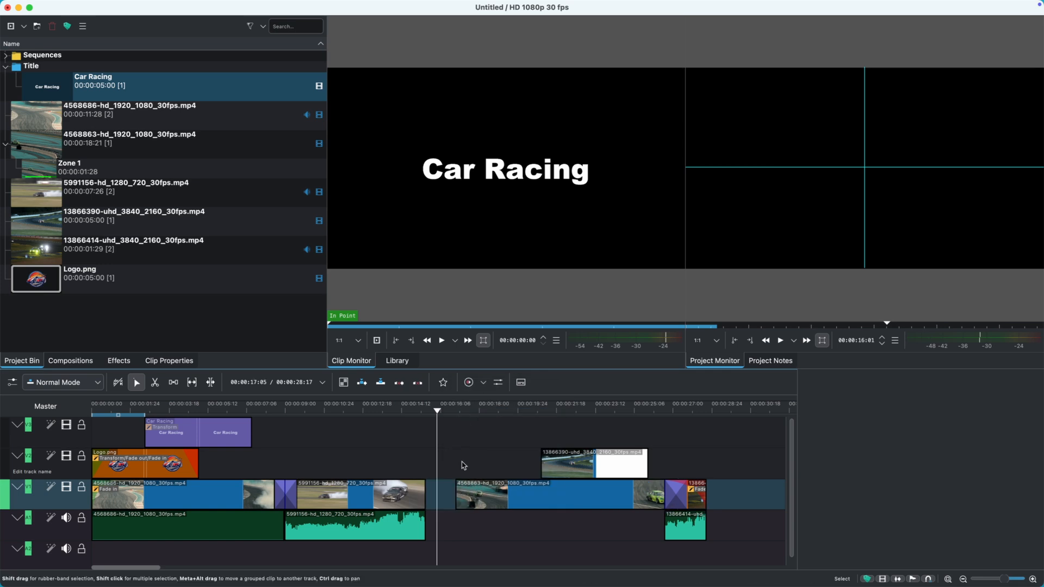
Step: Try closing the gap before the 4568863 clip with the Spacer tool, undo the shift of all tracks, and try moving the clip itself
click(173, 383)
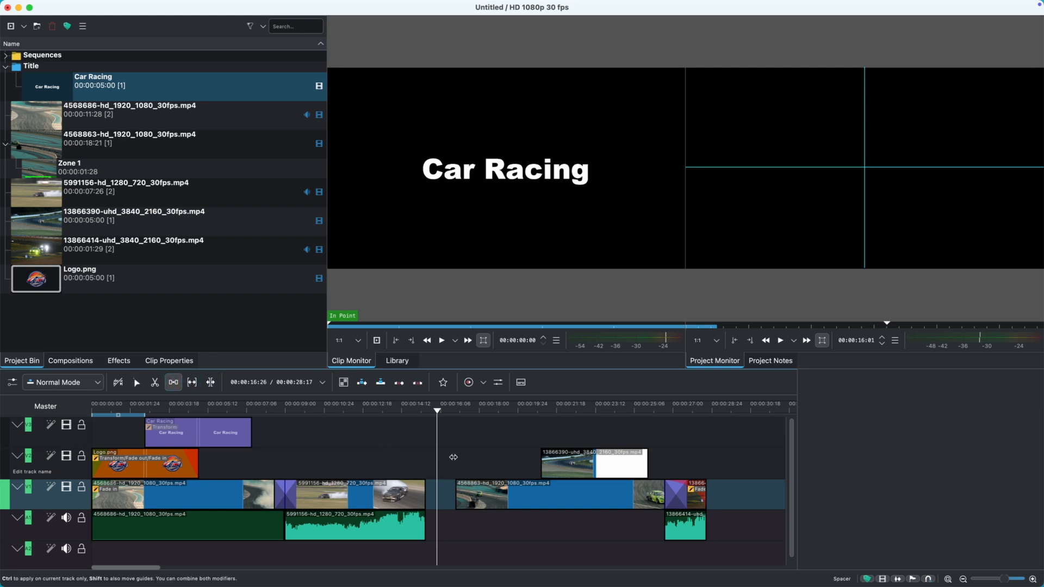
drag(455, 457, 423, 472)
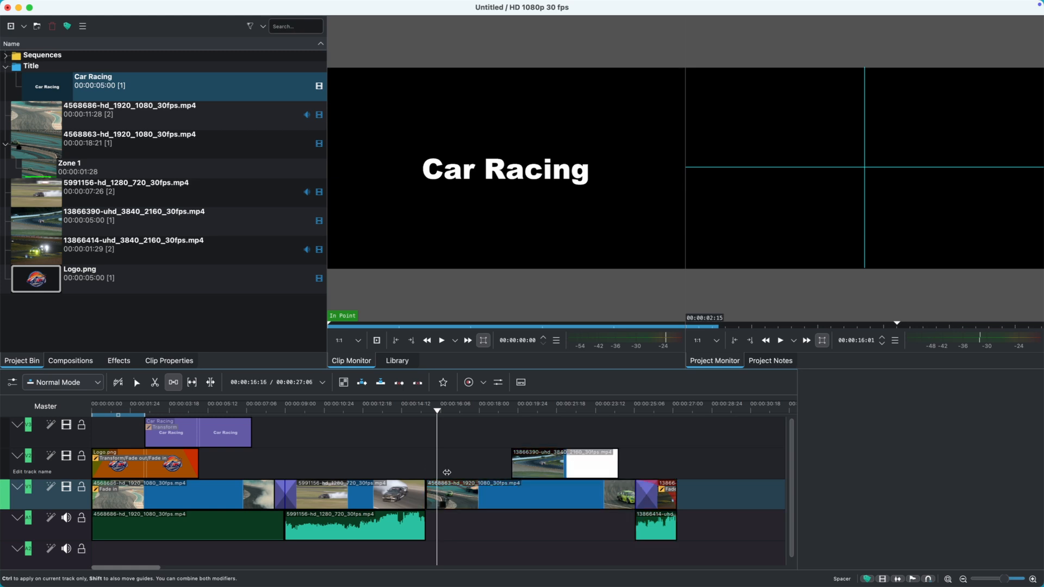
key(super+z)
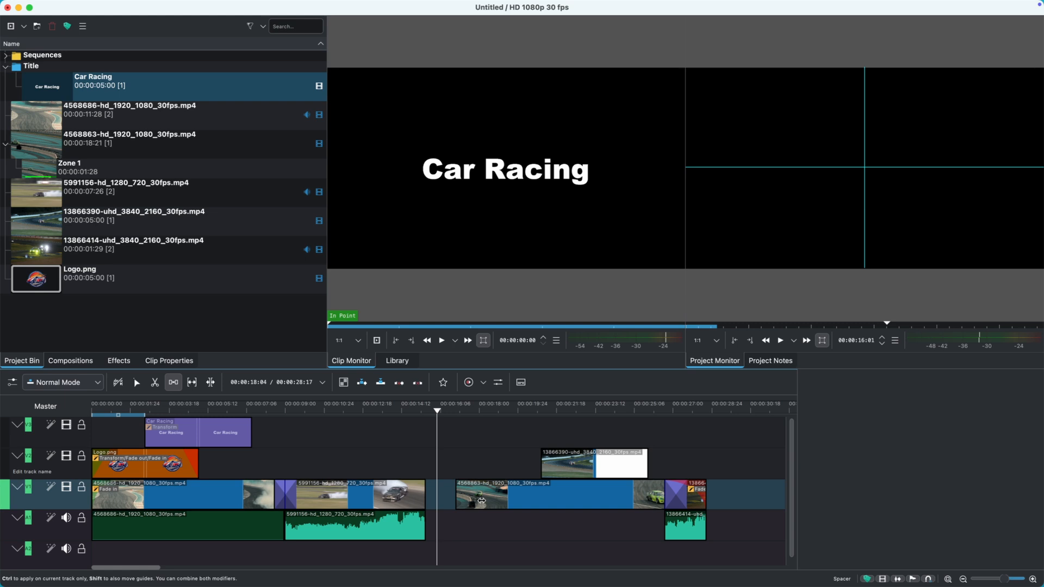
drag(481, 501, 451, 507)
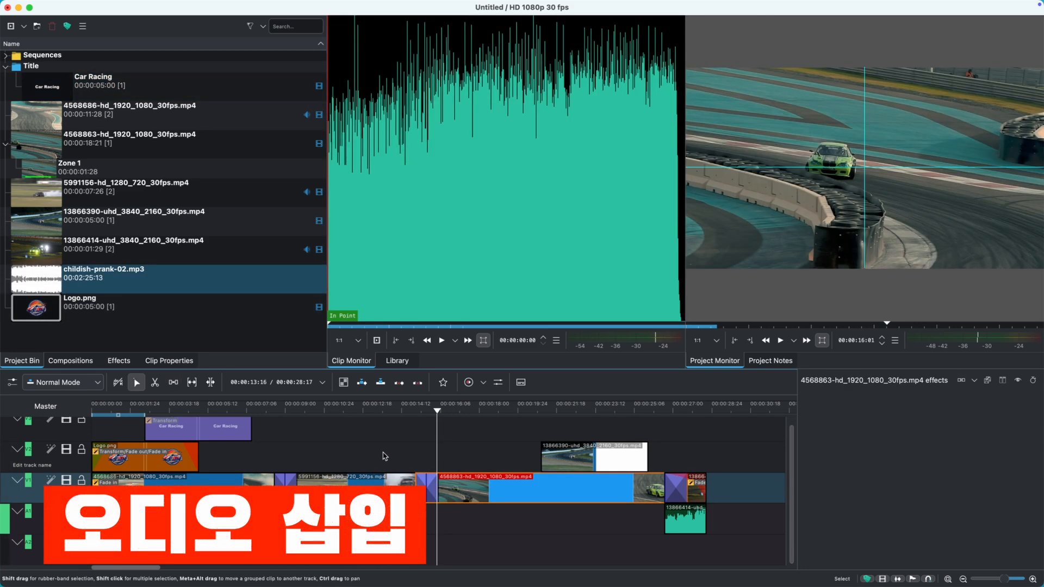
Step: Set the in point of childish-prank-02.mp3 at 00:00:10:05 and its out point at 00:00:57:11
click(147, 287)
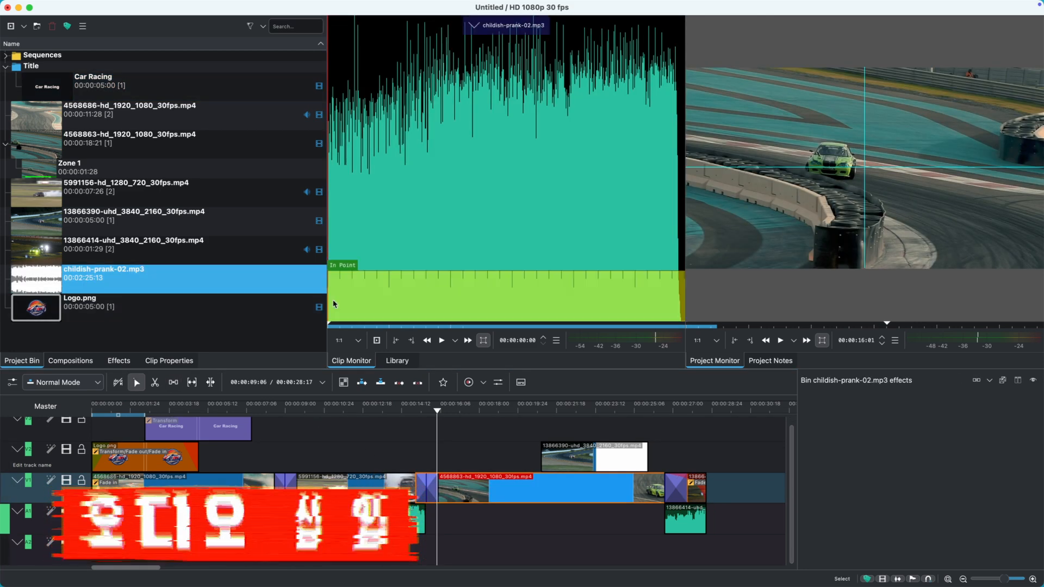
click(344, 327)
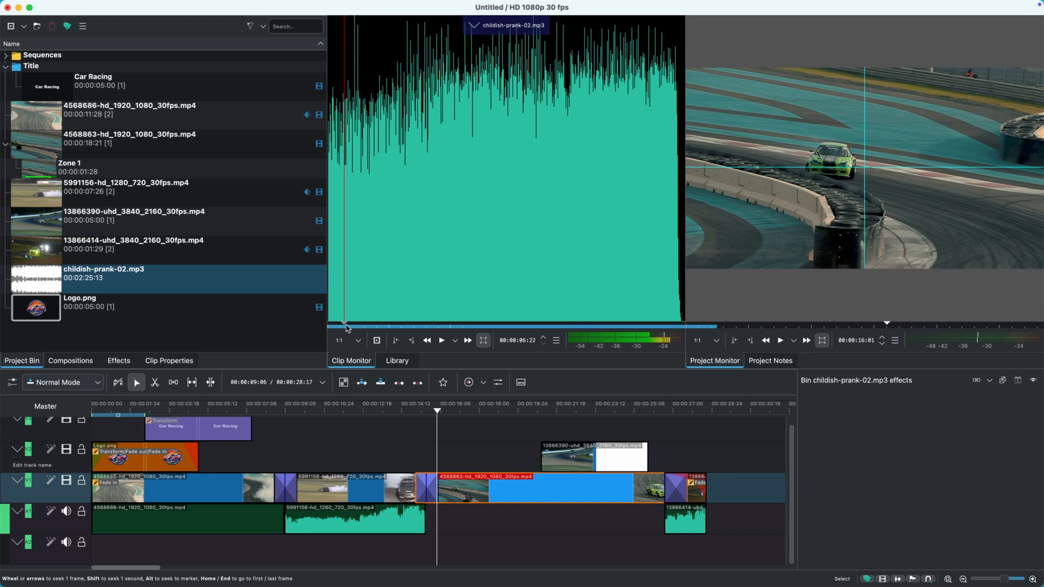
drag(343, 326, 352, 325)
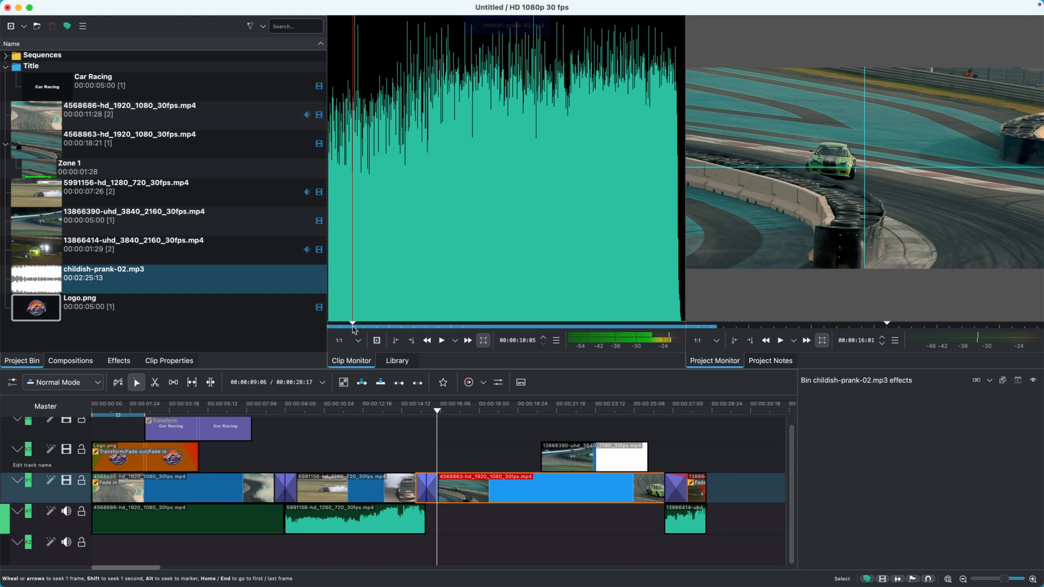
click(396, 341)
drag(353, 326, 471, 340)
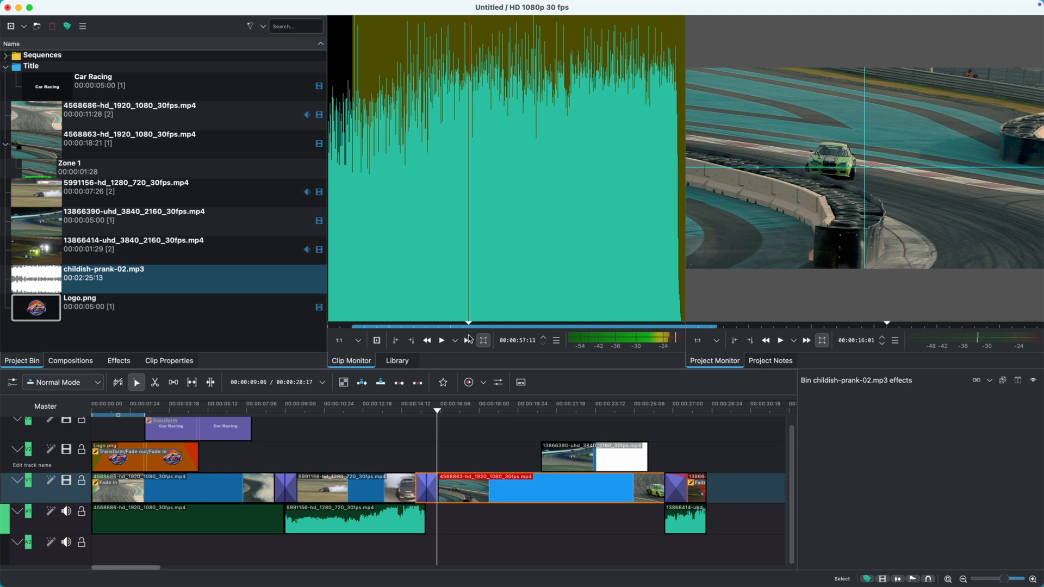
click(412, 341)
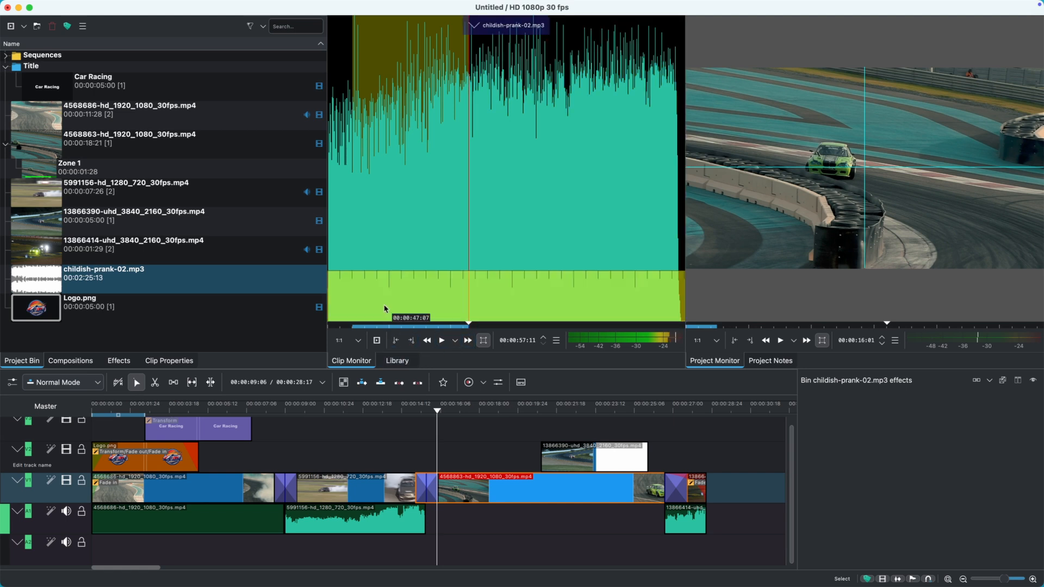
Step: Place the marked music zone at the start of the lower audio track, cut it where the last video clip ends, and delete the excess
drag(415, 248, 144, 578)
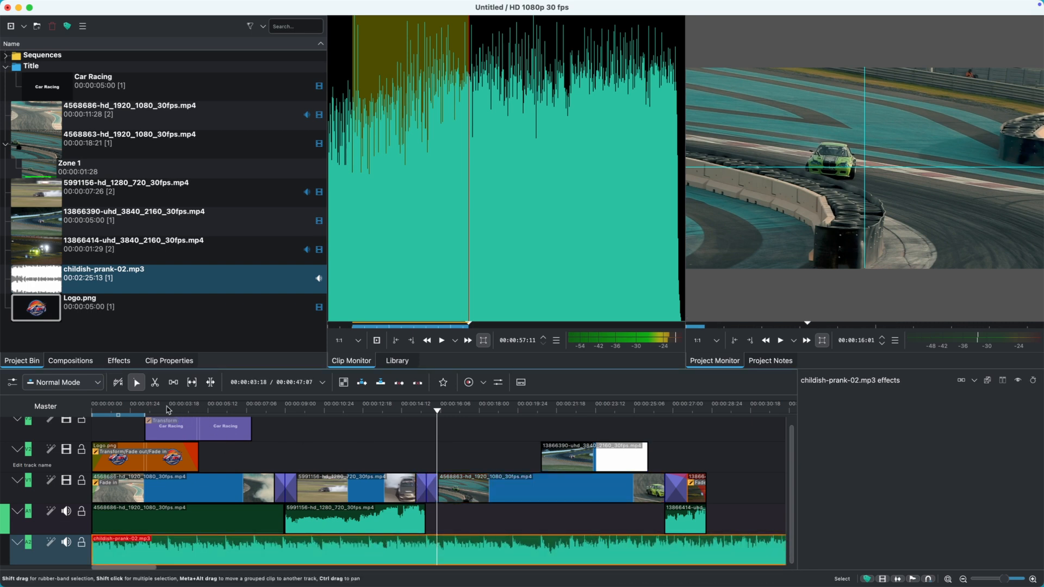
click(154, 384)
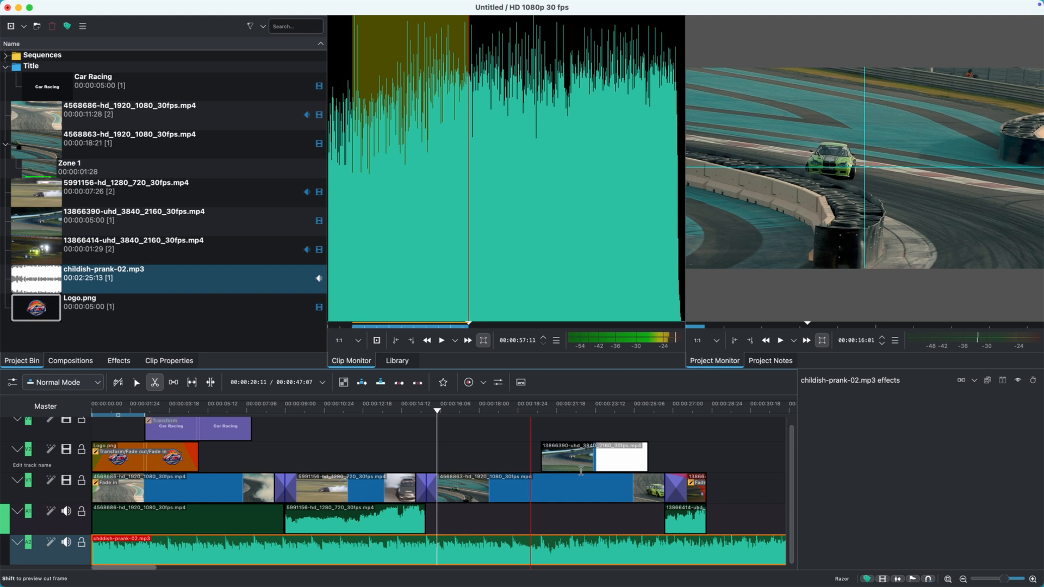
click(705, 542)
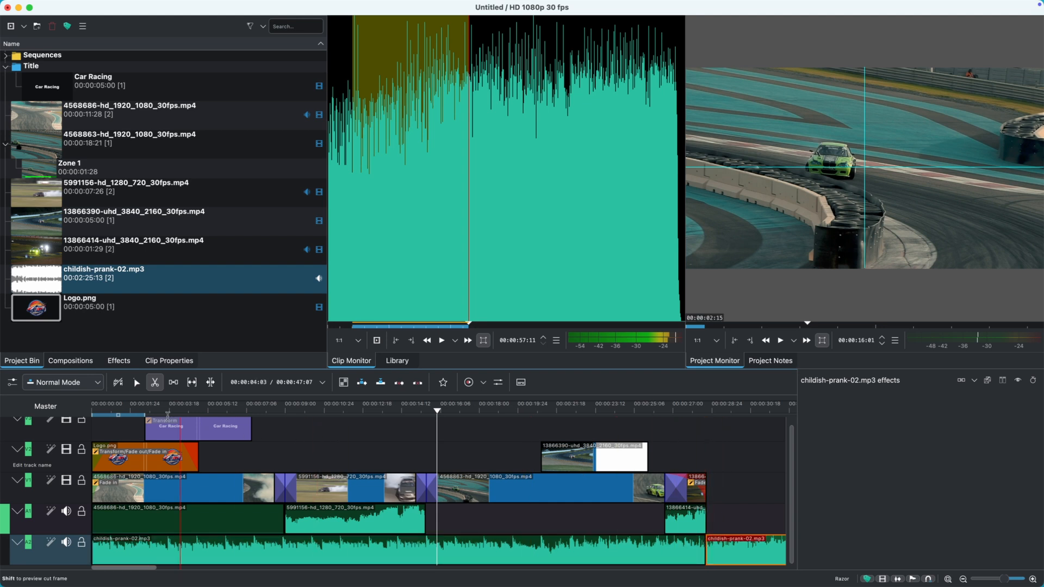
click(138, 383)
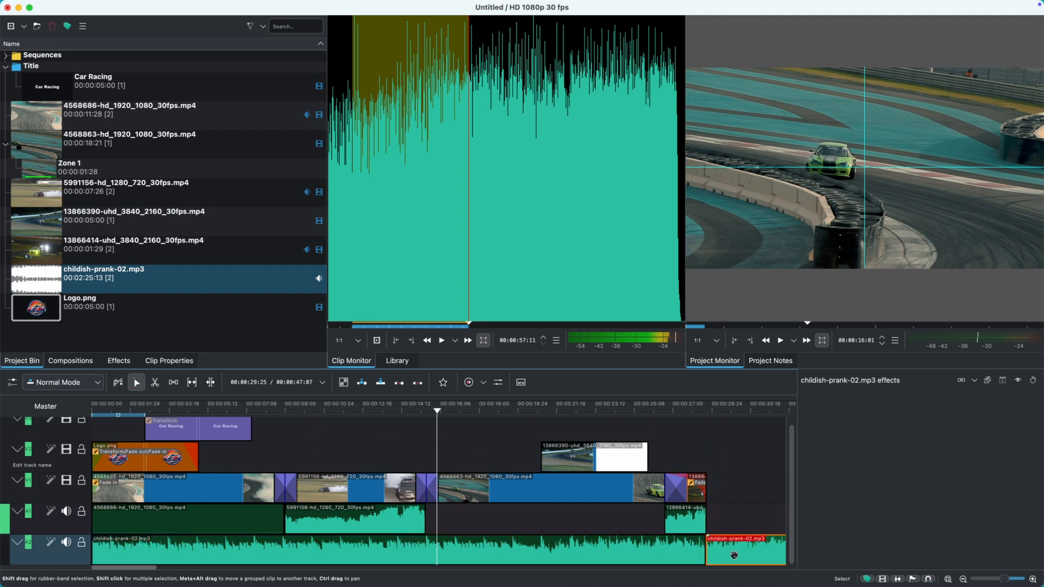
key(Delete)
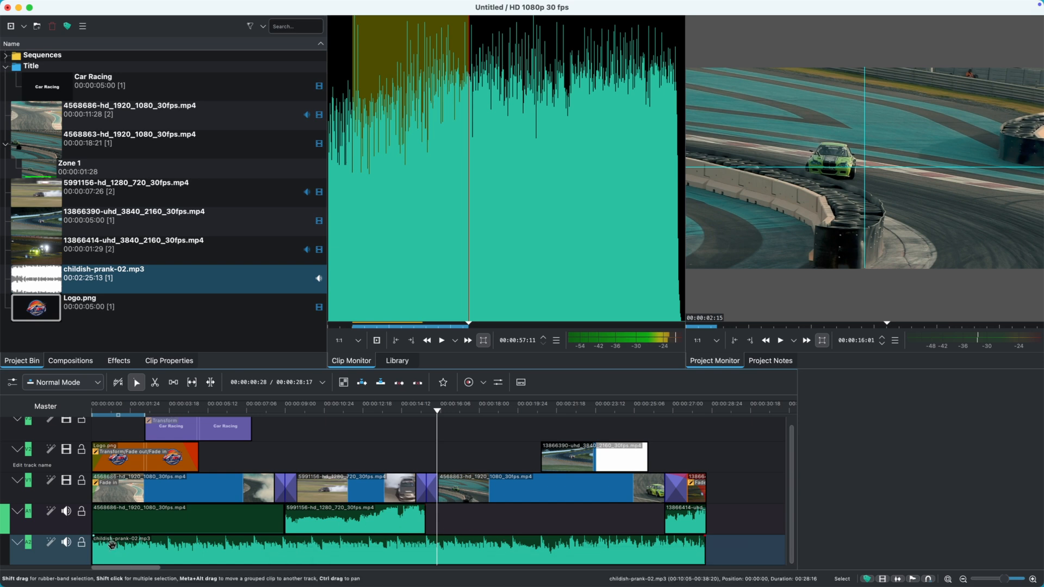
Step: Add a fade-in of 00:00:01:08 and a fade-out of 00:00:01:09 to the music clip
drag(95, 538, 119, 539)
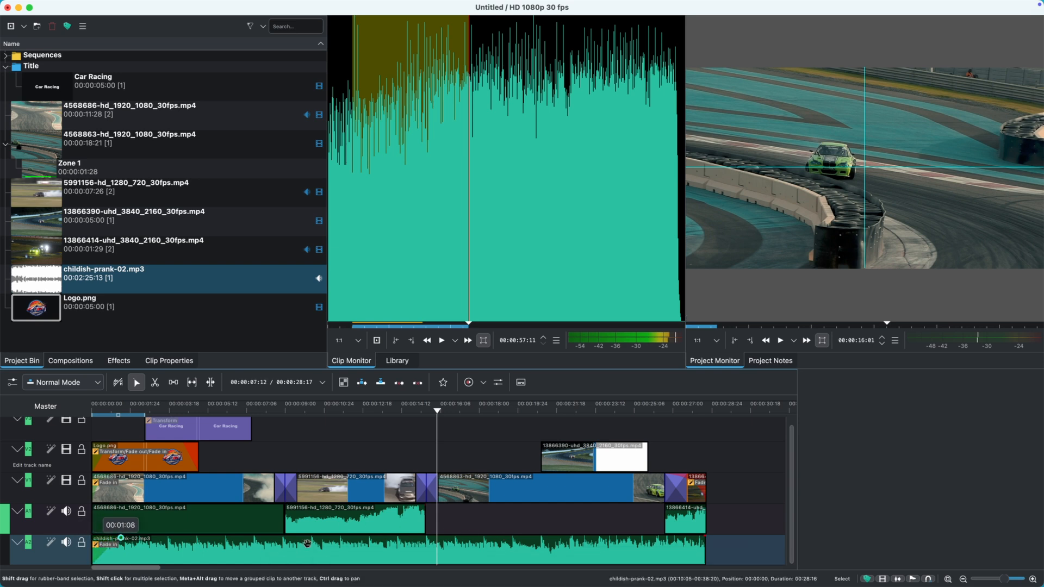
drag(704, 541, 681, 539)
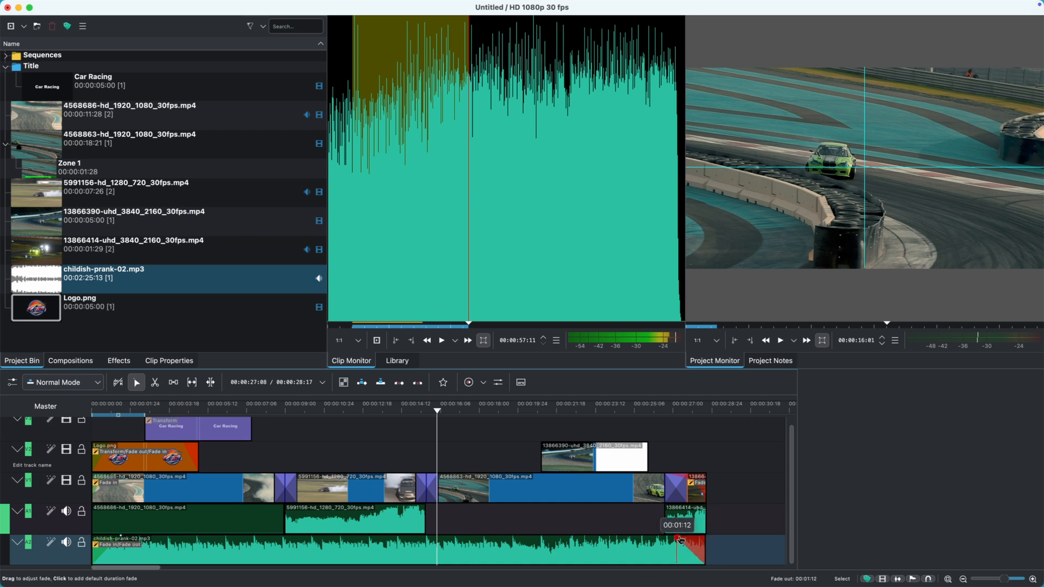
Step: Apply the Volume effect to the music clip and lower its gain below 0 dB
click(627, 545)
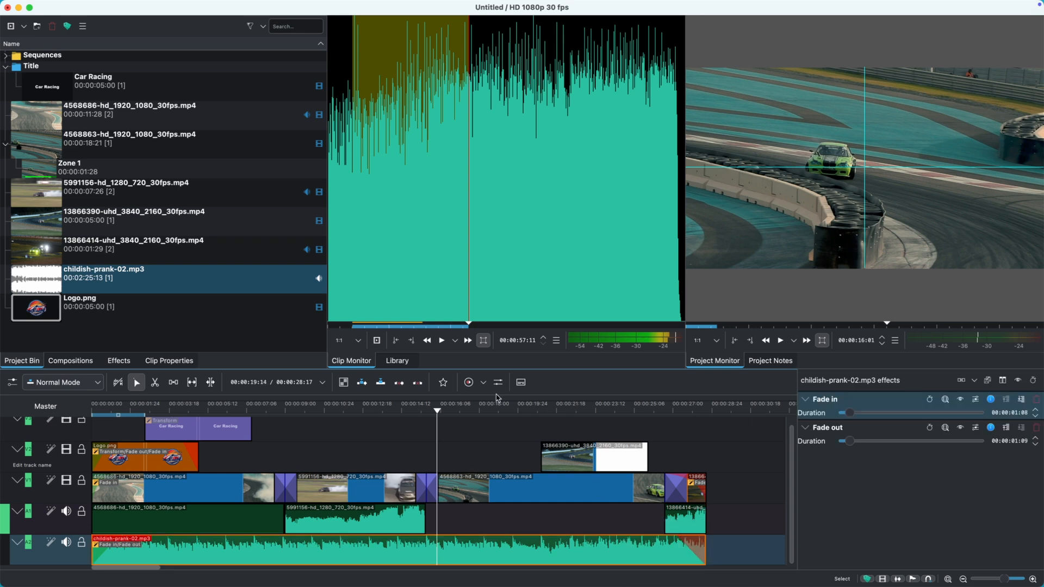
click(442, 385)
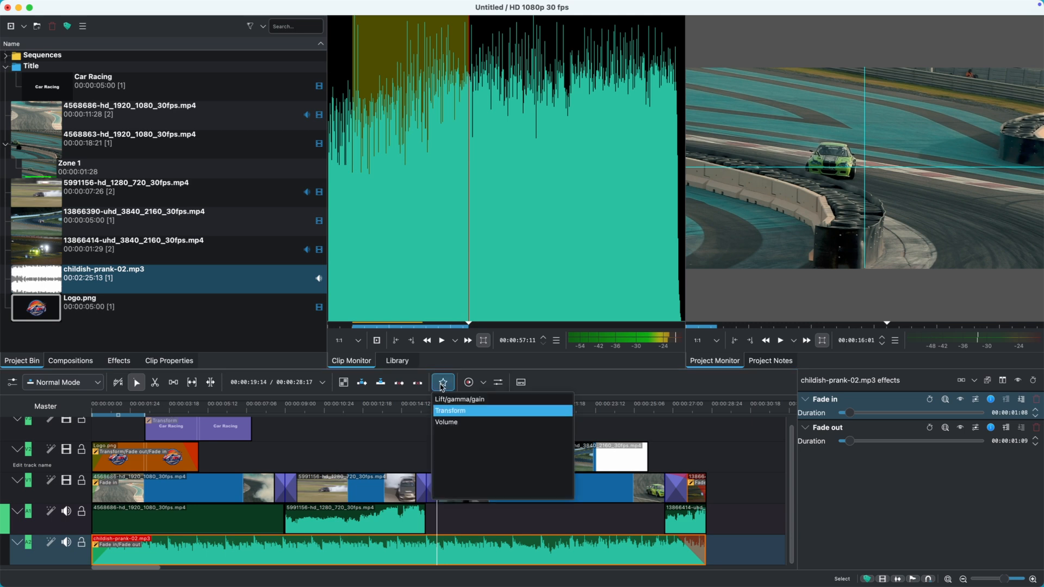
click(446, 423)
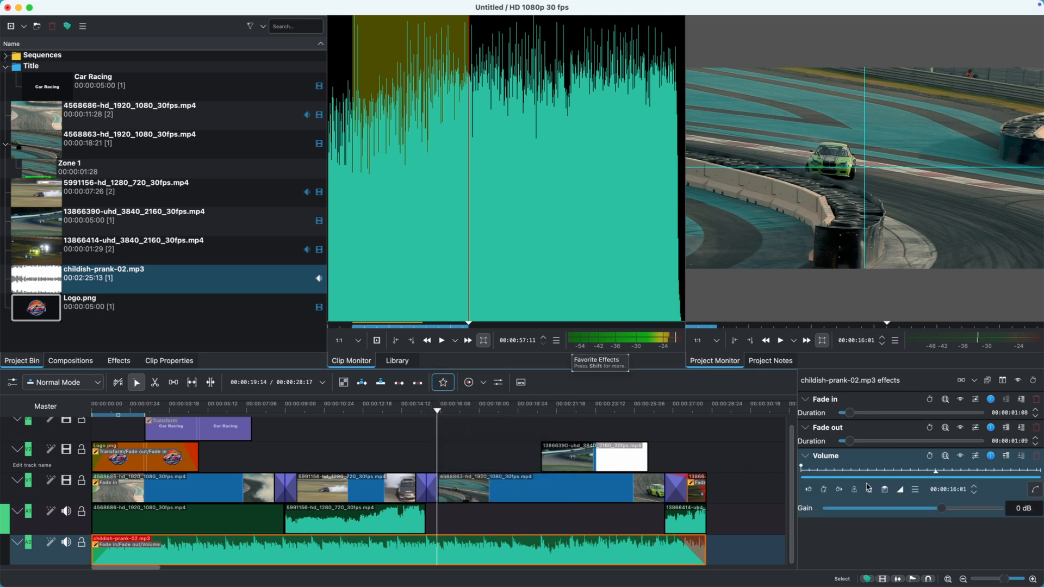
drag(942, 511, 918, 516)
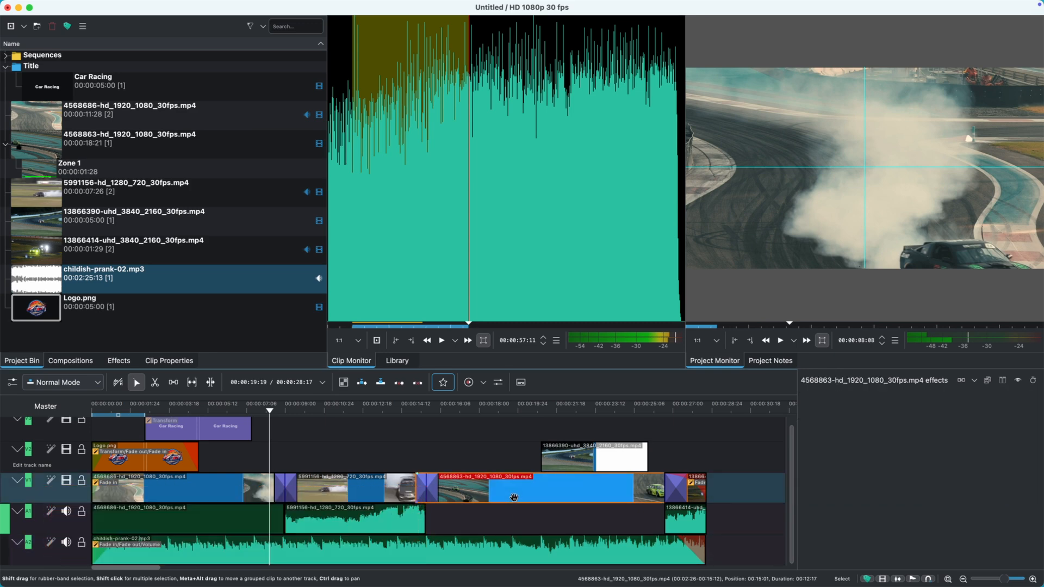
Step: Change the speed of the 4568863 clip on the main video track to 225%
right_click(514, 497)
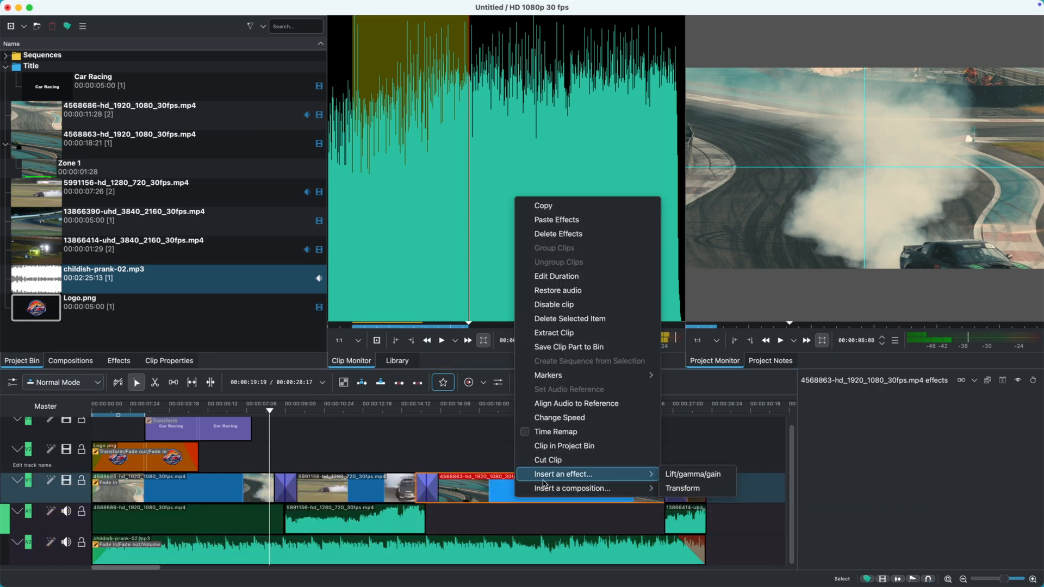
click(560, 423)
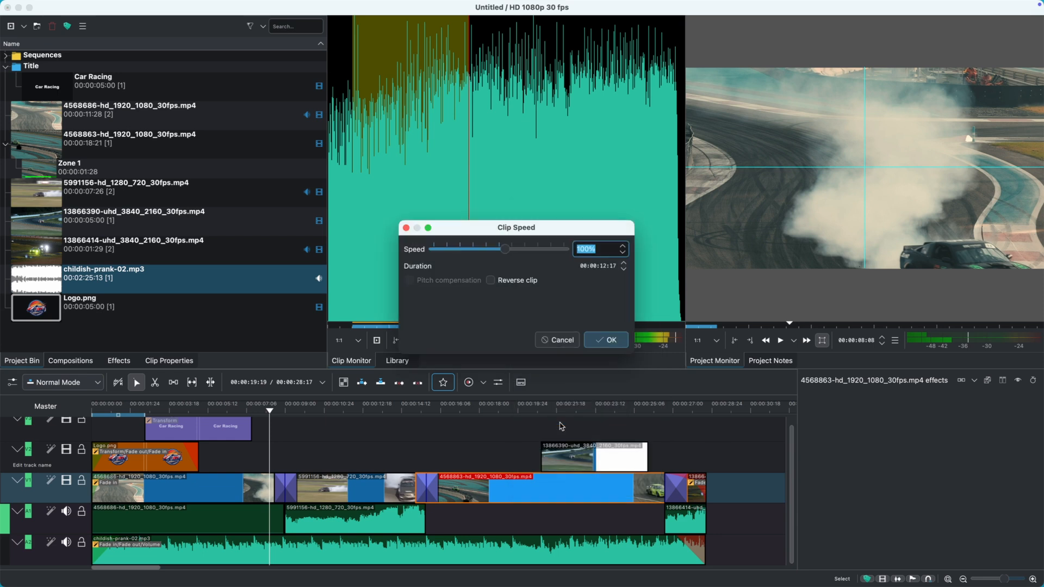
drag(505, 249, 457, 261)
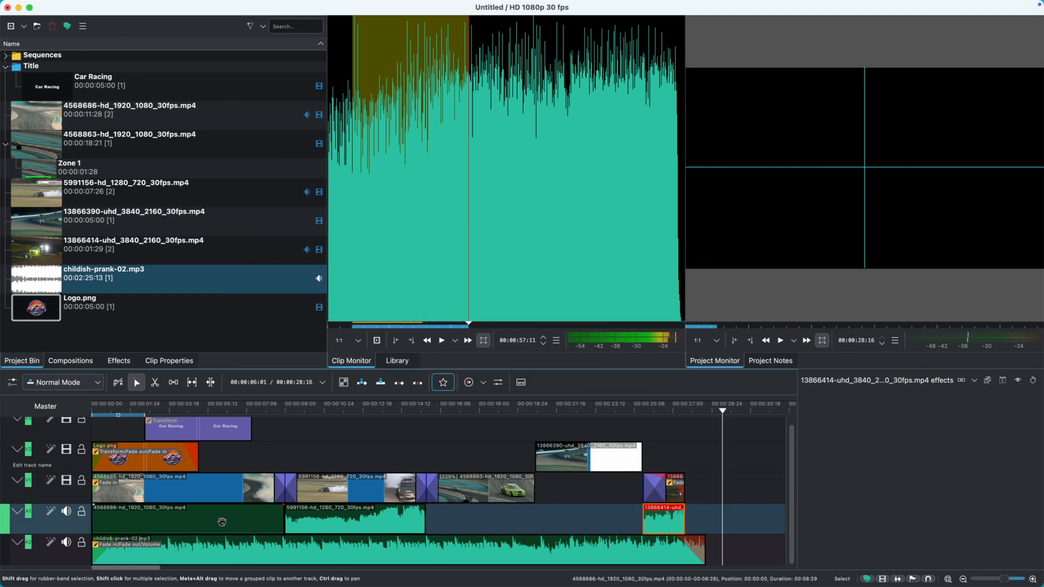
Step: Lock audio tracks A1 and A2 and move the playhead to 00:00:07:24
click(81, 512)
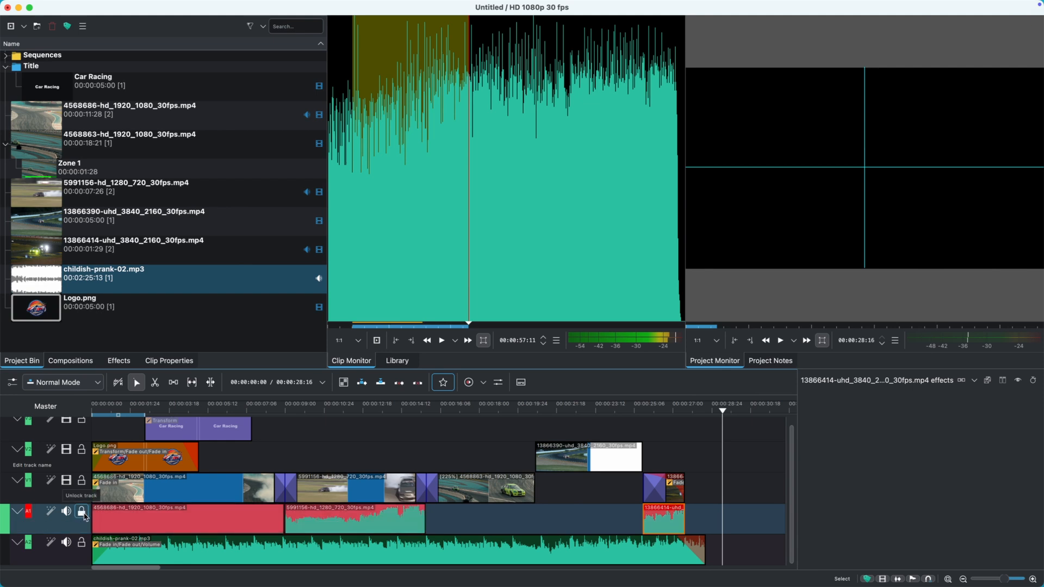
click(82, 543)
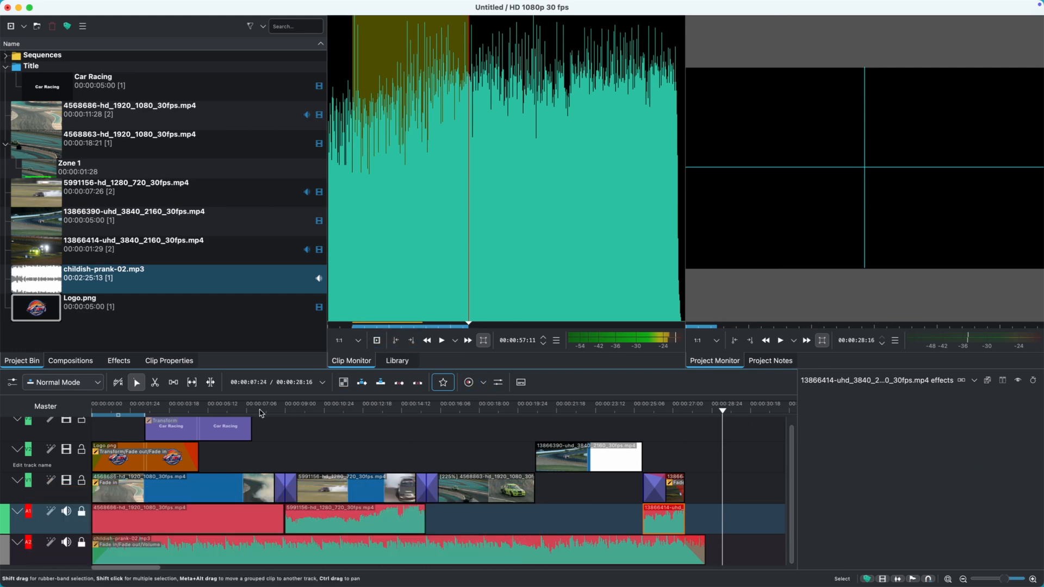
click(261, 412)
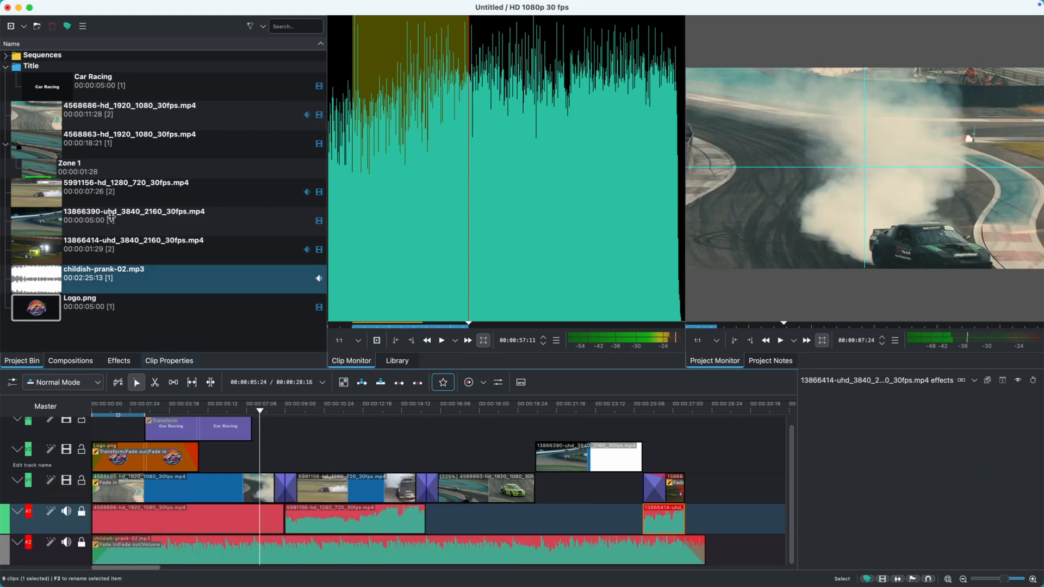
Step: Open the project's rendering settings, show the additional options, and look through the preset categories around MP4-H264/AAC
mouse_move(134, 6)
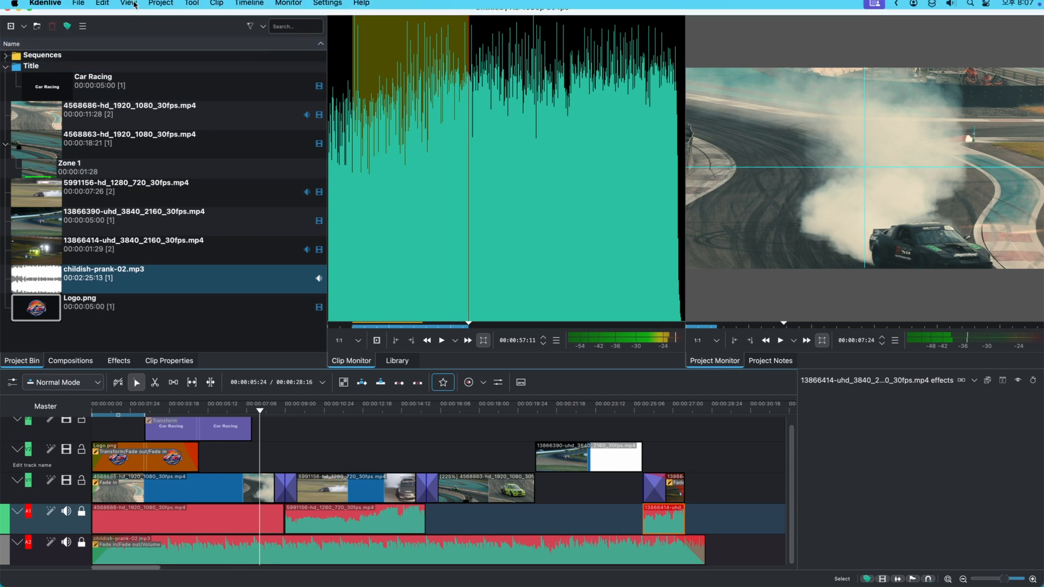
click(157, 7)
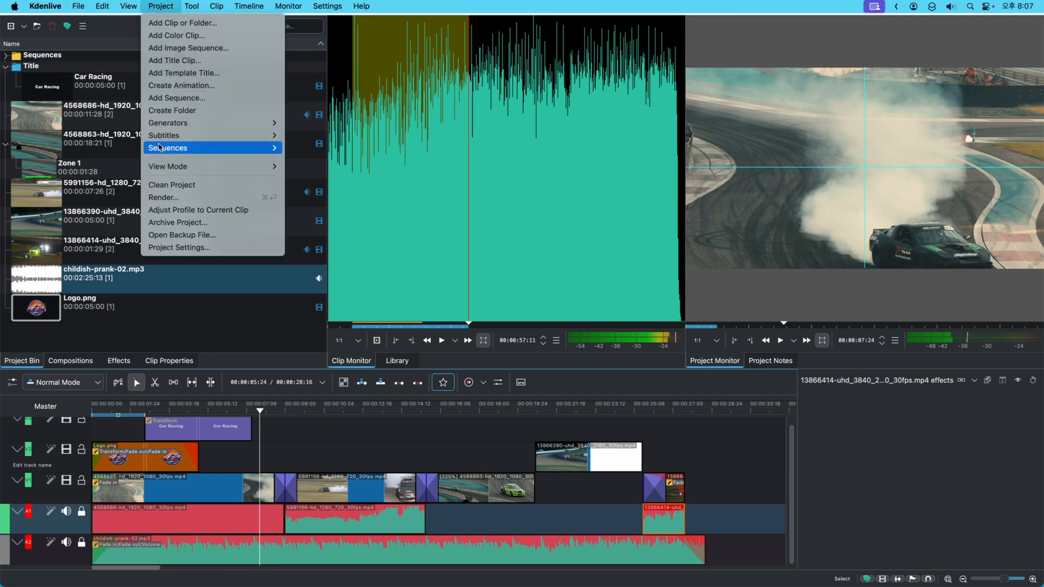
click(217, 197)
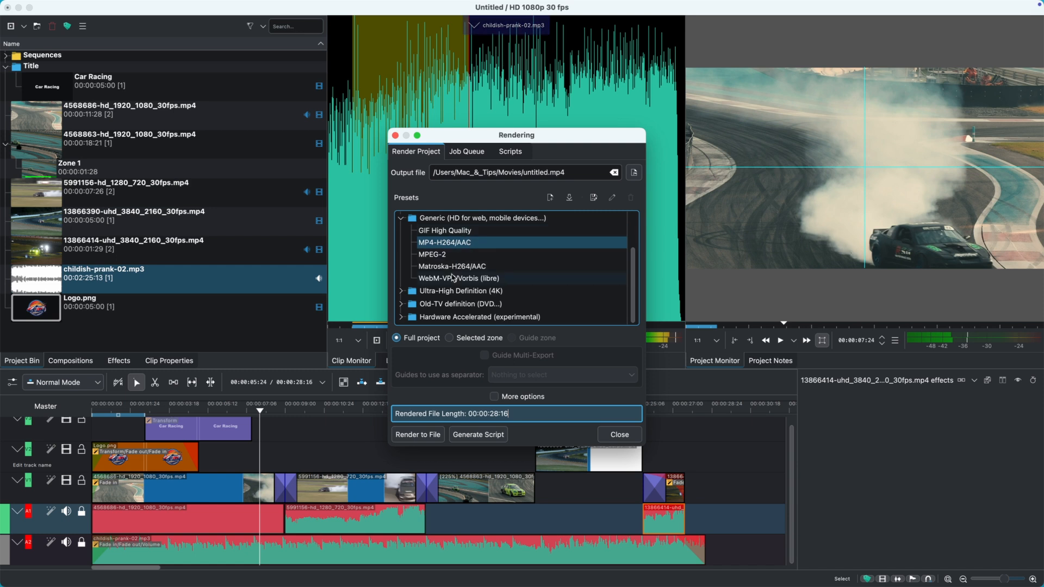
click(494, 397)
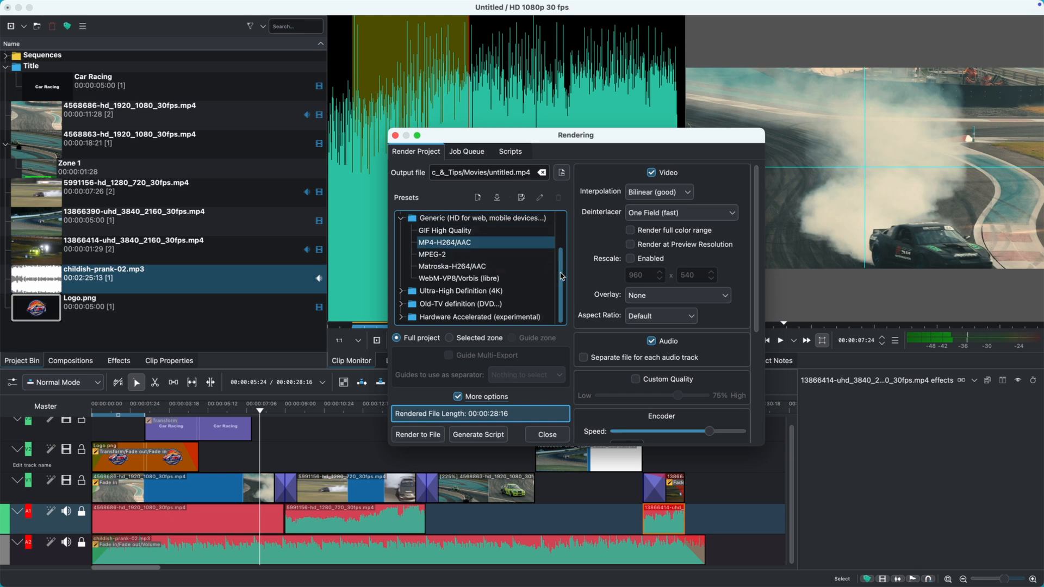
drag(562, 276, 560, 242)
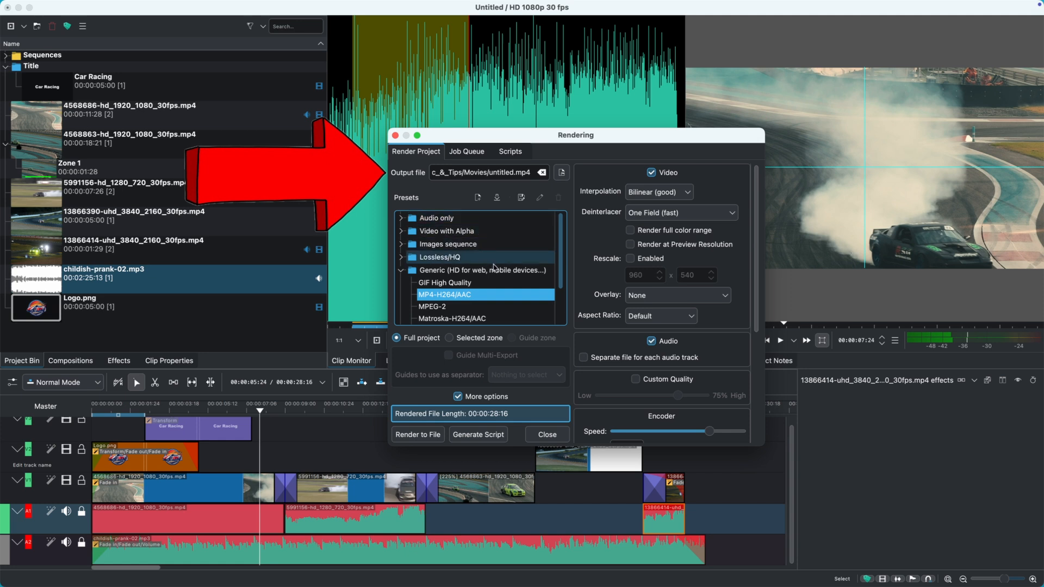
scroll(557, 228, down, 2)
Step: Name the output file Car Racing.mp4 and render the full project with the MP4-H264/AAC preset
click(513, 172)
key(BackSpace)
key(BackSpace)
key(BackSpace)
key(BackSpace)
key(BackSpace)
key(BackSpace)
key(BackSpace)
key(BackSpace)
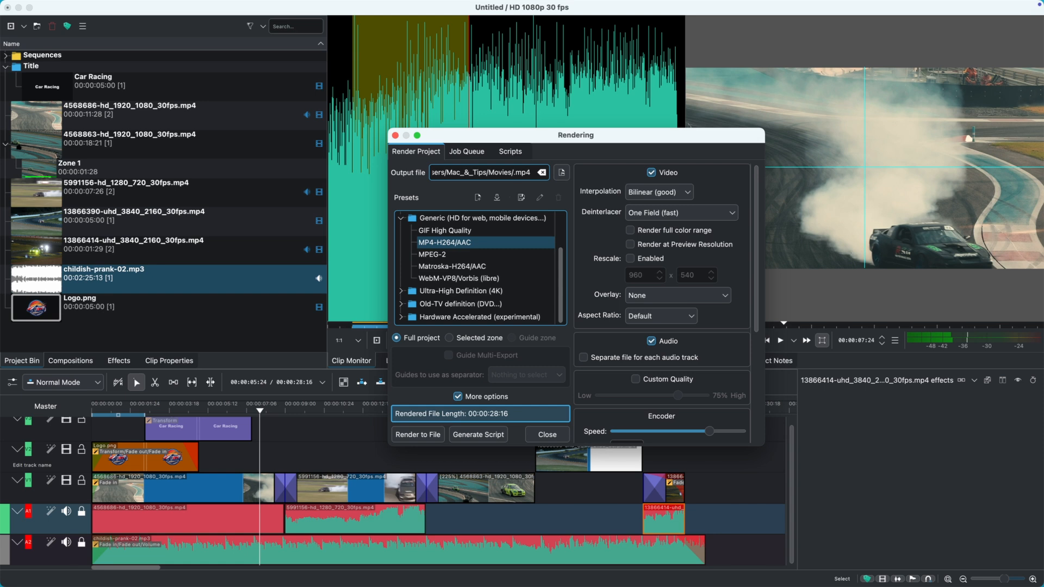
text(Car Racing)
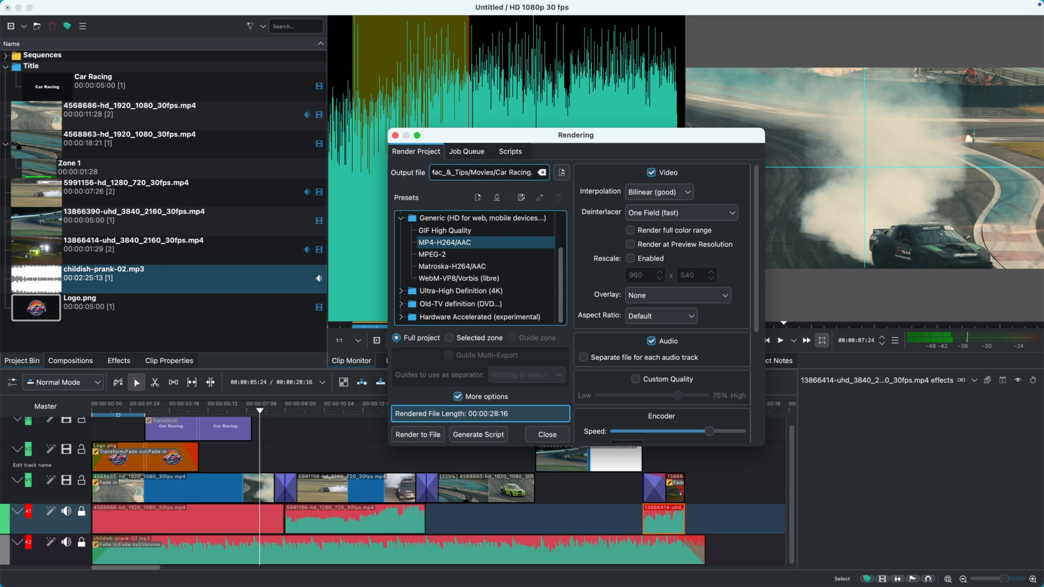
click(423, 436)
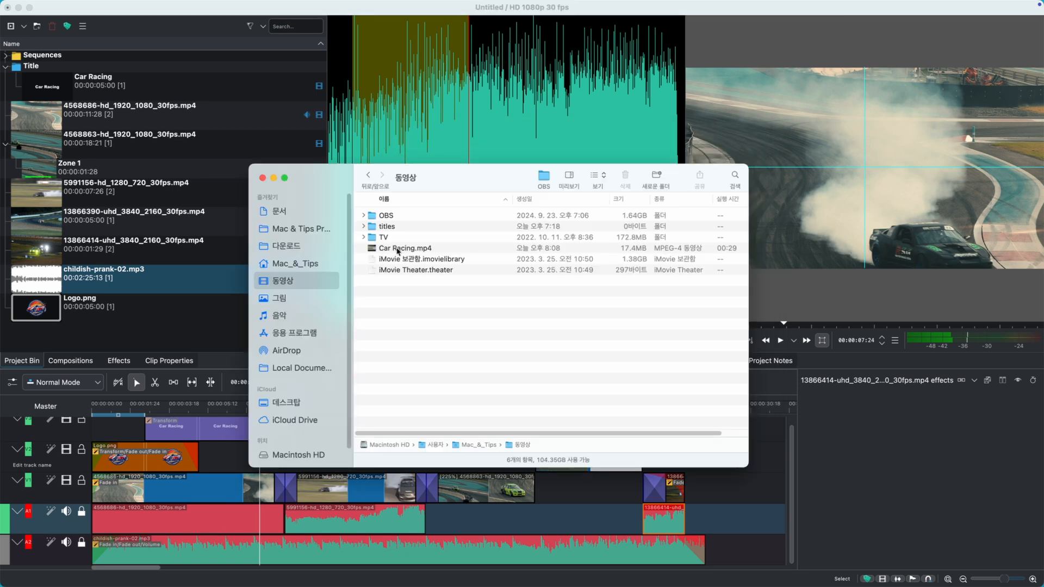
Step: Switch to the Finder's Movies folder and preview the rendered Car Racing.mp4 file
click(398, 251)
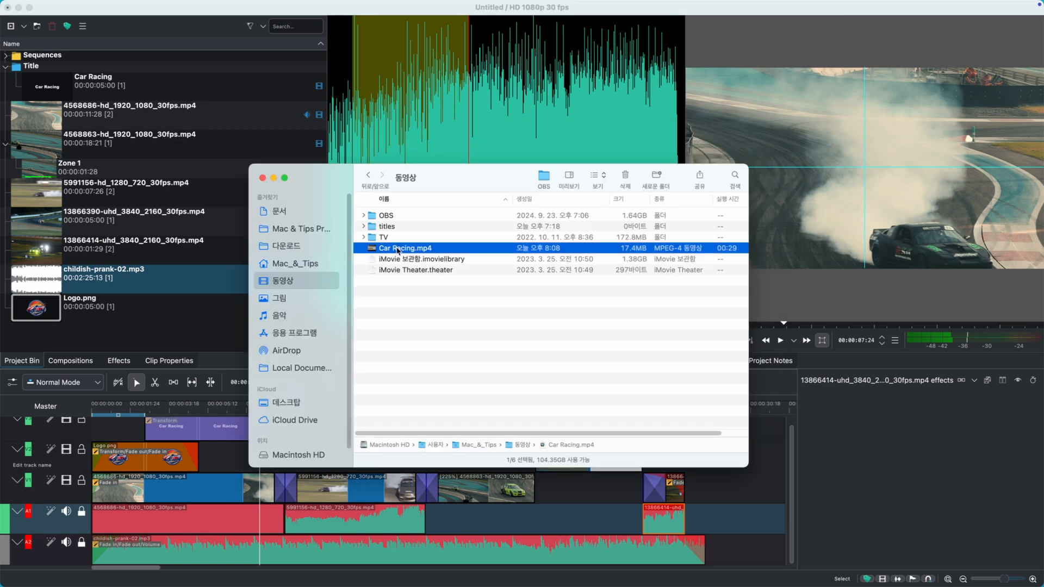
key(space)
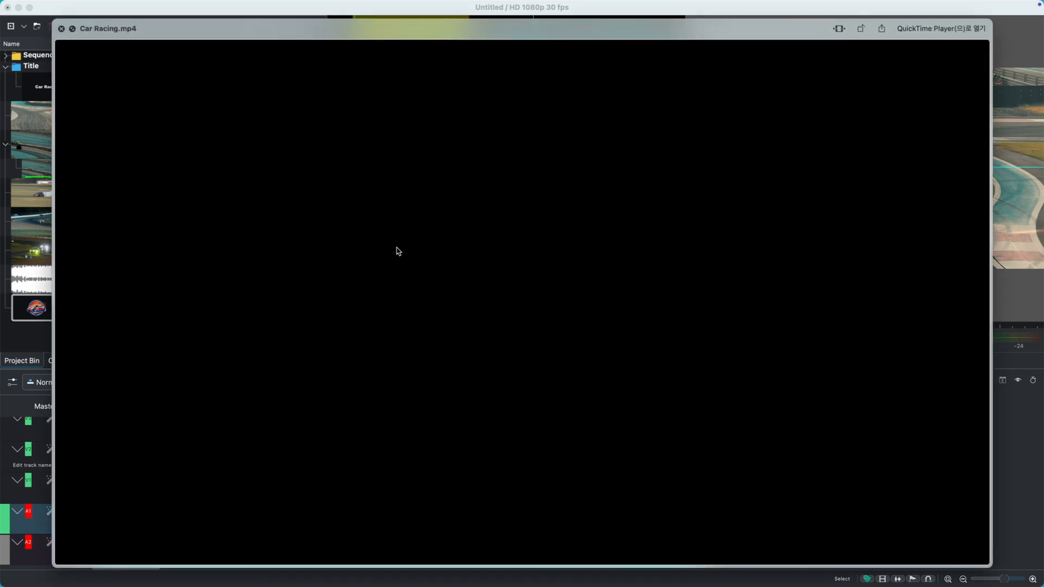